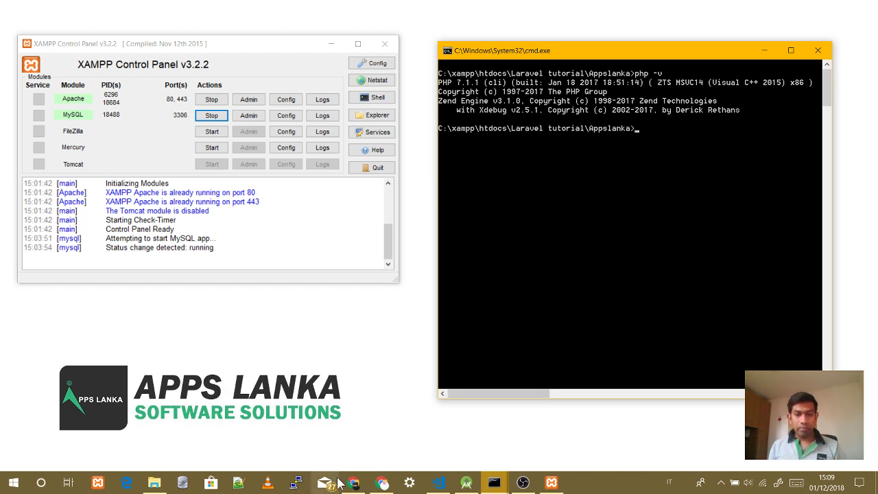
Step: Bring up the xampp7.2 folder in File Explorer and set its layout to Details (Dettagli)
{"action": "left_click", "coordinate": [155, 483]}
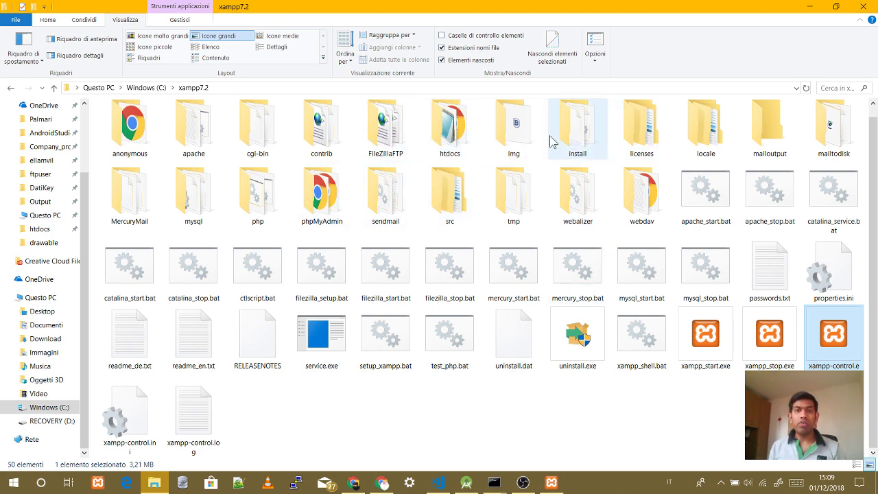
{"action": "left_click", "coordinate": [165, 59]}
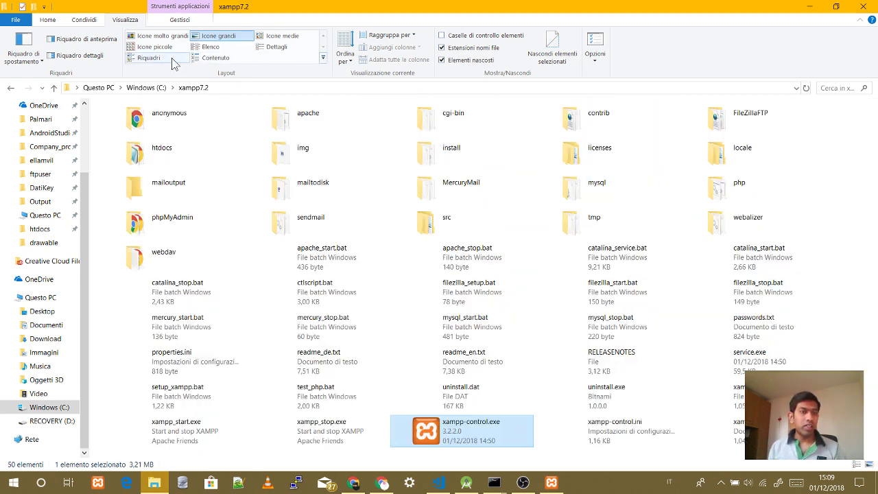
{"action": "left_click", "coordinate": [234, 58]}
{"action": "left_click", "coordinate": [268, 48]}
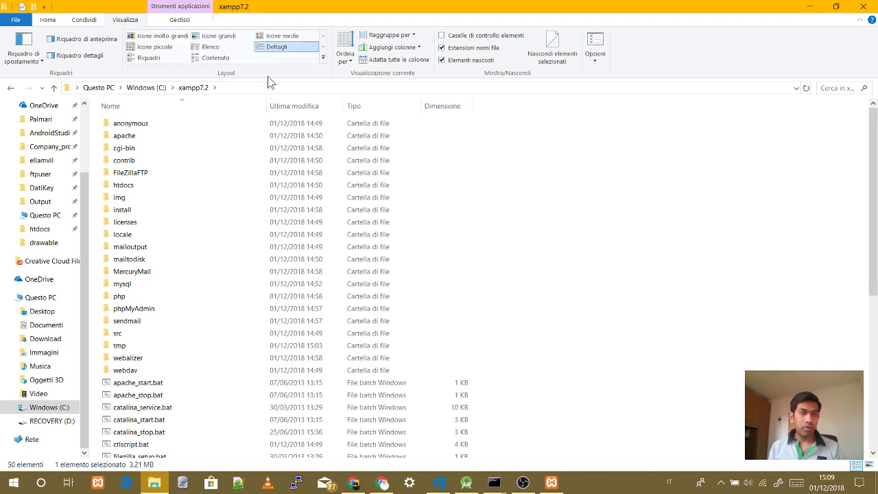
{"action": "left_click", "coordinate": [224, 58]}
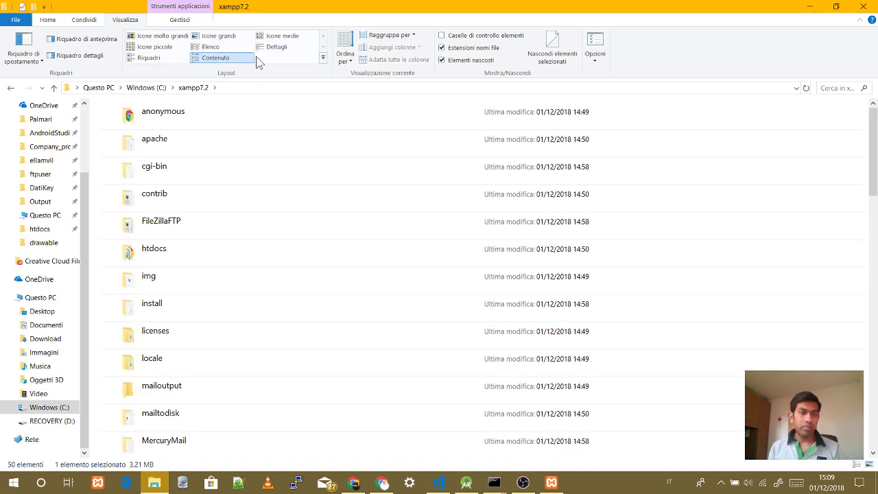
{"action": "left_click", "coordinate": [278, 48]}
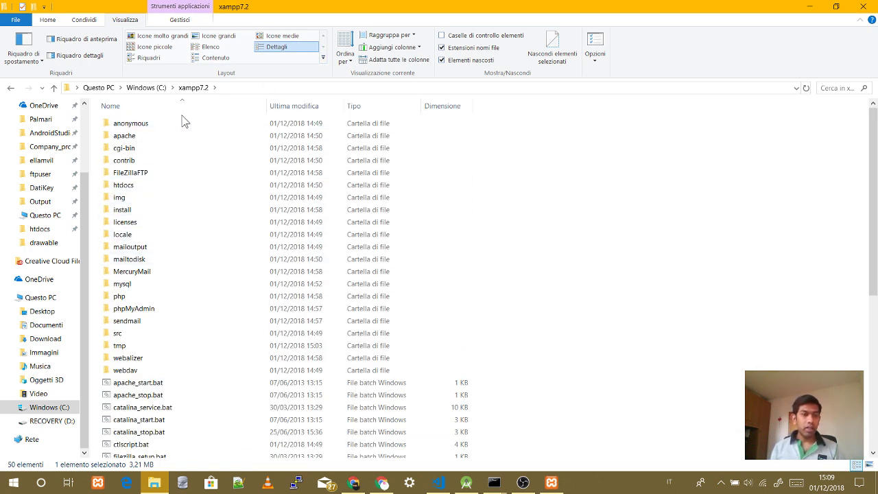
Step: Open the php folder inside xampp7.2 and look through its files
{"action": "left_click", "coordinate": [138, 296]}
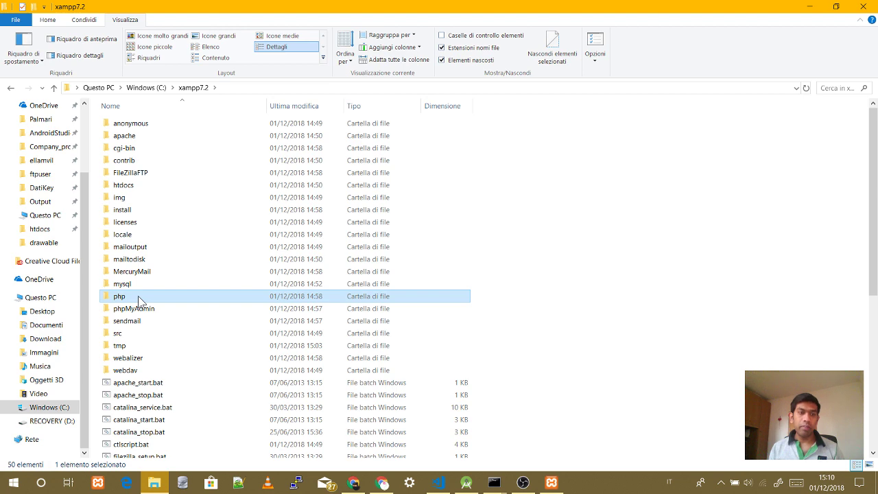
{"action": "double_click", "coordinate": [138, 295]}
{"action": "scroll", "coordinate": [565, 168], "scroll_direction": "down", "scroll_amount": 3}
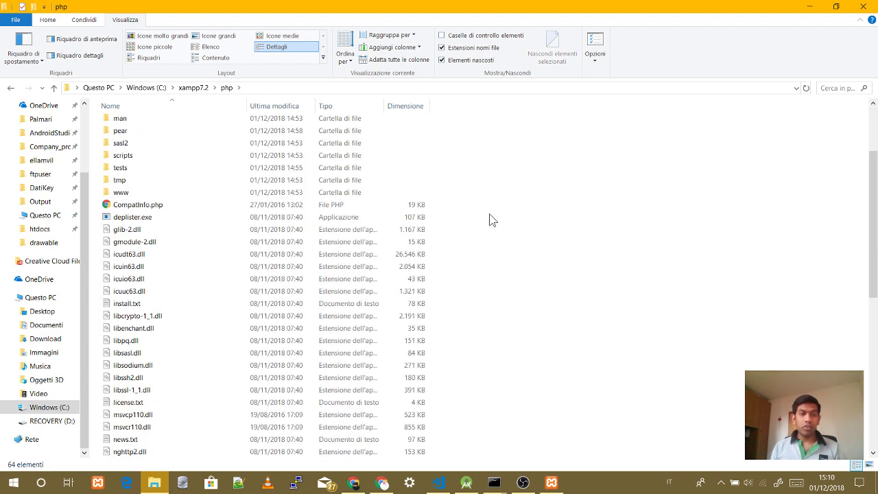
{"action": "scroll", "coordinate": [487, 220], "scroll_direction": "down", "scroll_amount": 9}
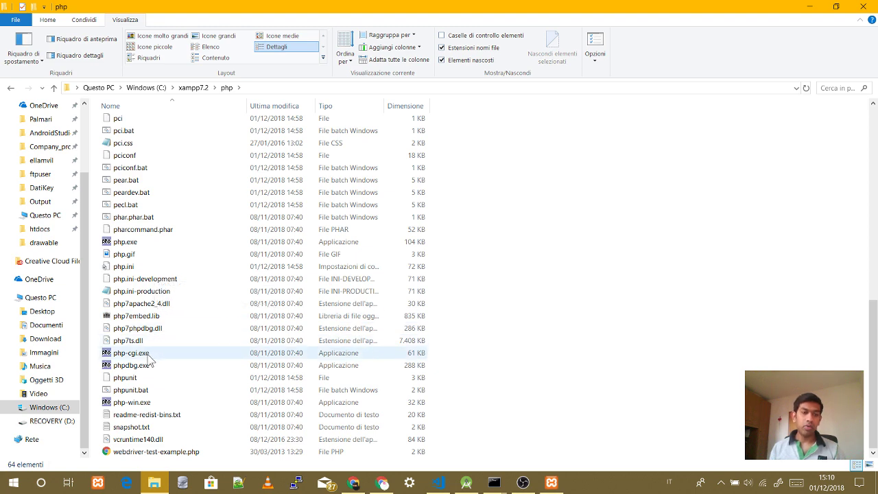
{"action": "scroll", "coordinate": [329, 268], "scroll_direction": "up", "scroll_amount": 12}
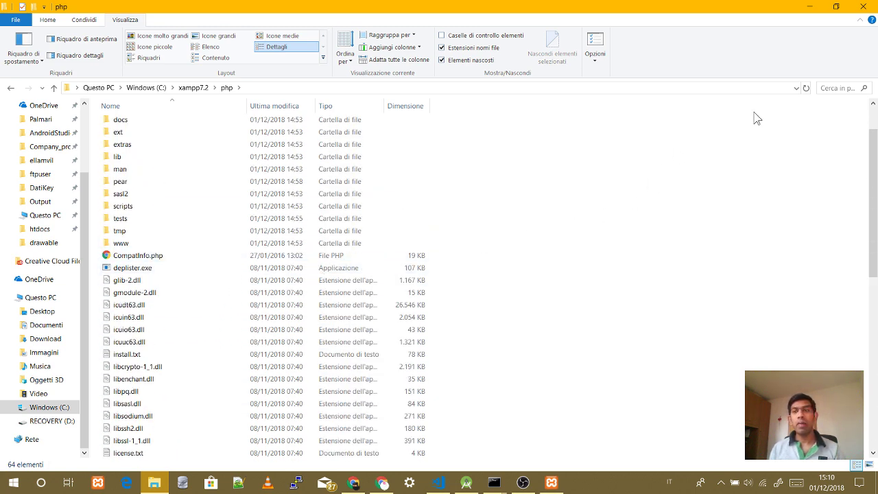
Step: Search the php folder for php.ini and clear the search
{"action": "left_click", "coordinate": [828, 89]}
{"action": "type", "text": "php"}
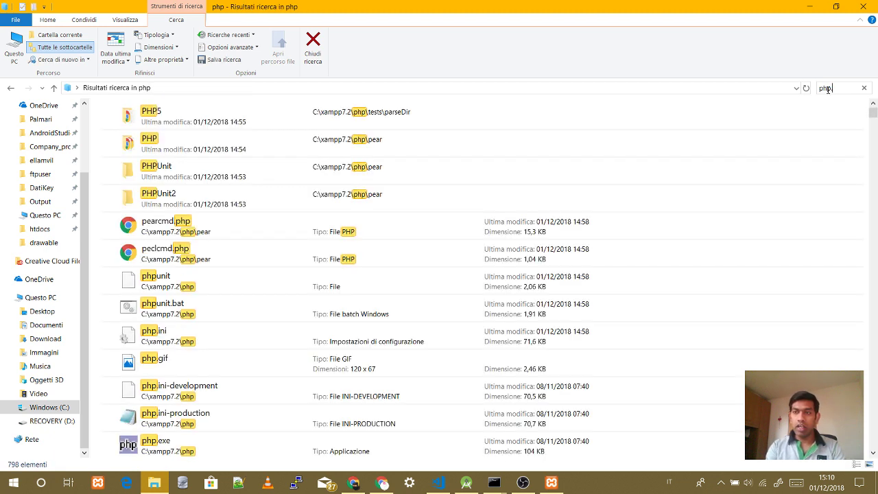
{"action": "type", "text": ".ini"}
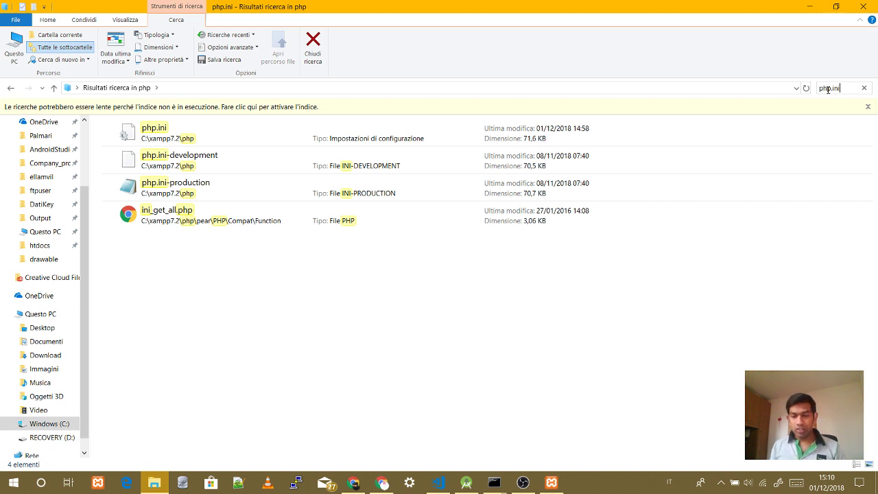
{"action": "left_click", "coordinate": [828, 89]}
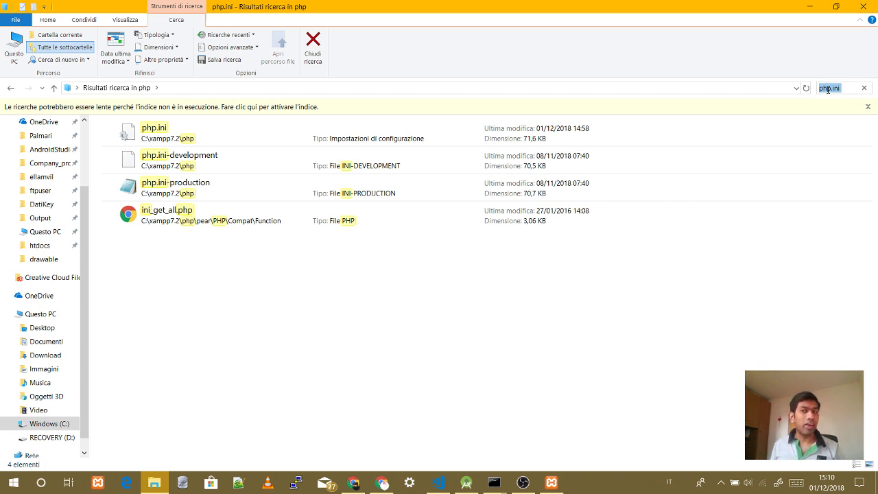
{"action": "key", "text": "BackSpace"}
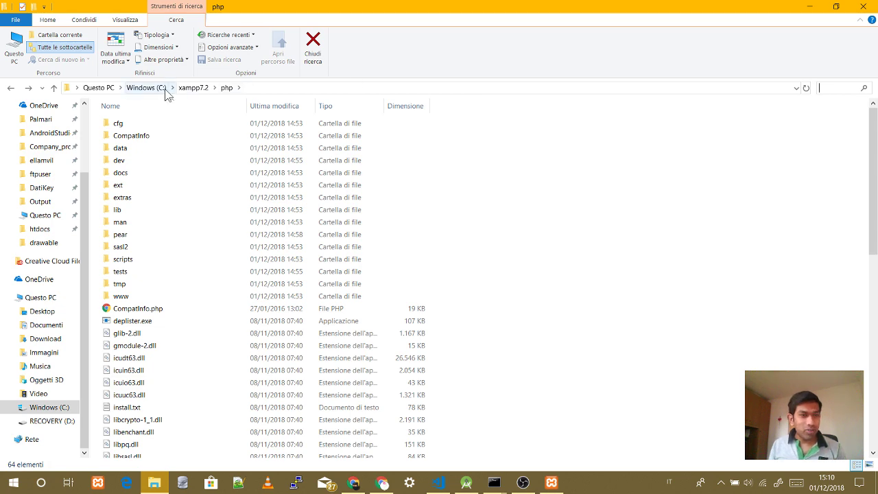
Step: Go up to the C: drive, open xampp\php to inspect the older PHP installation, and close File Explorer
{"action": "left_click", "coordinate": [191, 88]}
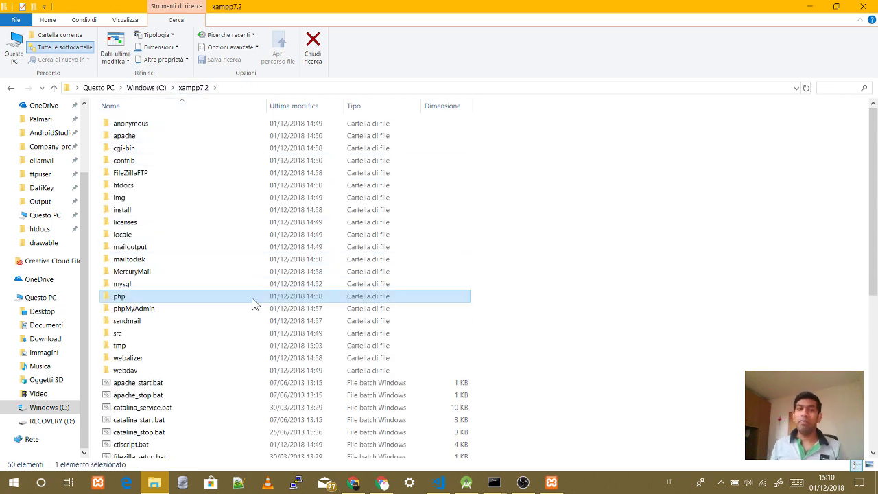
{"action": "left_click", "coordinate": [145, 88]}
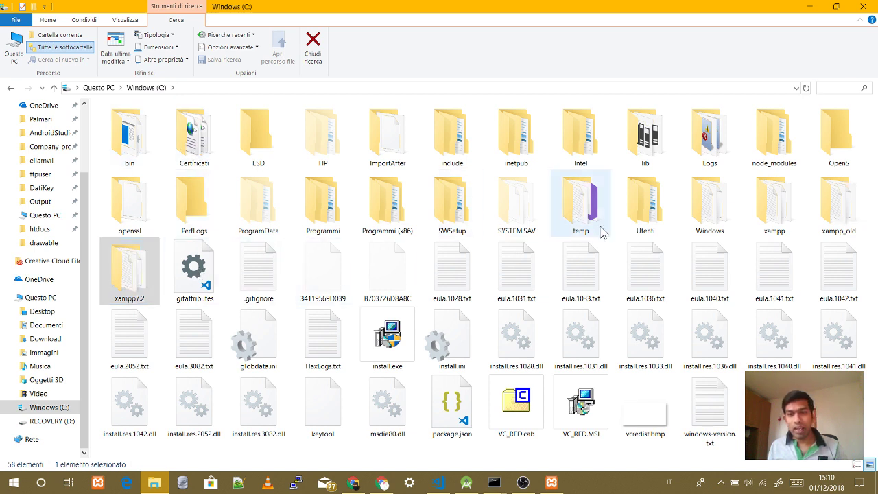
{"action": "double_click", "coordinate": [778, 218]}
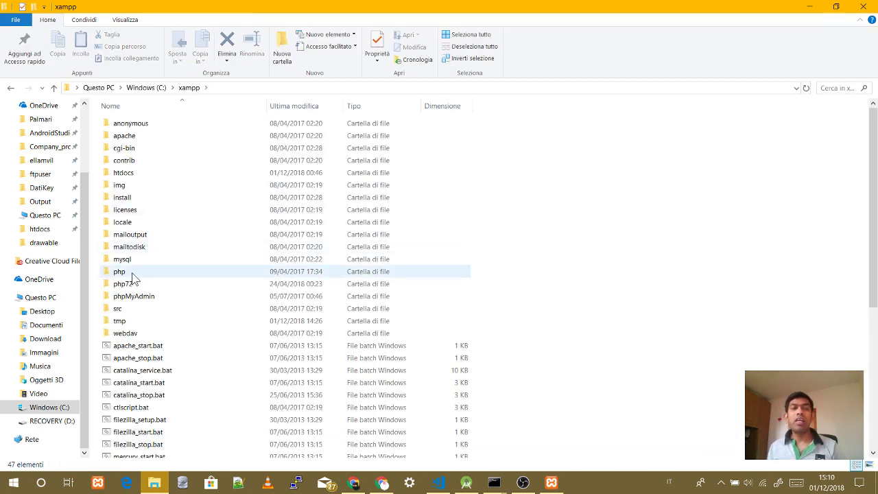
{"action": "double_click", "coordinate": [132, 274]}
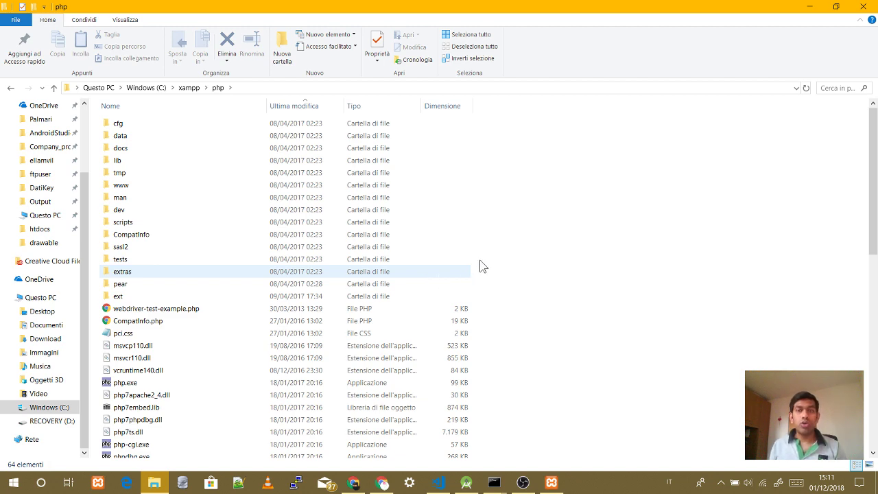
{"action": "left_click", "coordinate": [855, 8]}
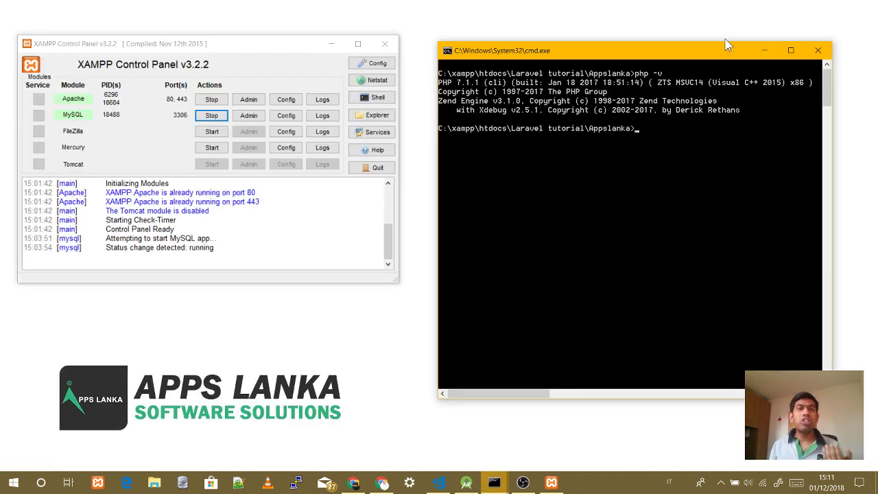
Step: Switch to Chrome and open google.com in a new tab
{"action": "left_click", "coordinate": [379, 484]}
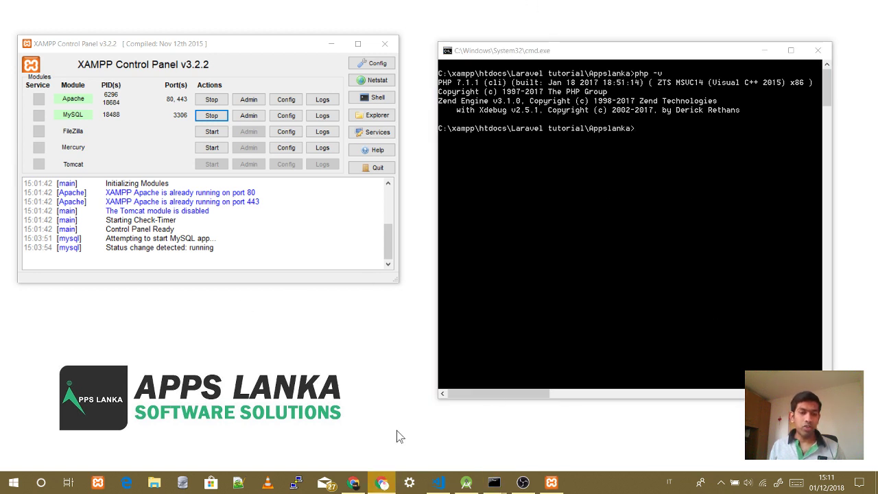
{"action": "left_click", "coordinate": [351, 483]}
{"action": "left_click", "coordinate": [227, 24]}
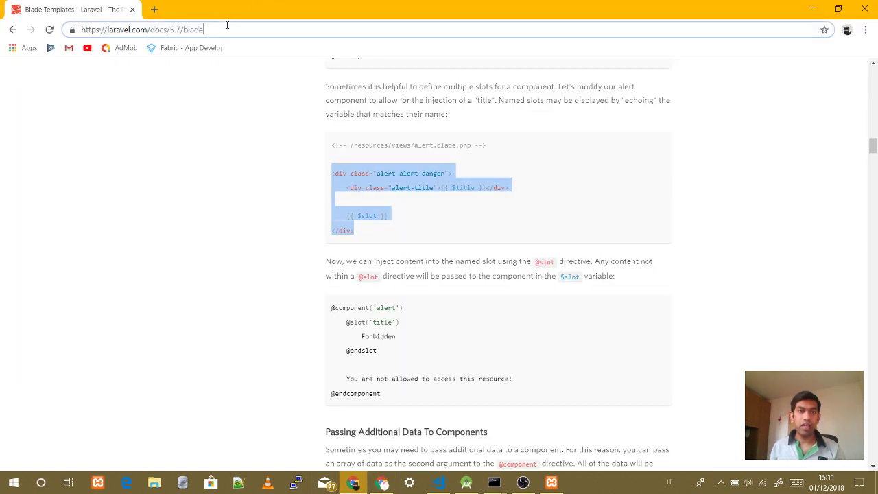
{"action": "key", "text": "ctrl+t"}
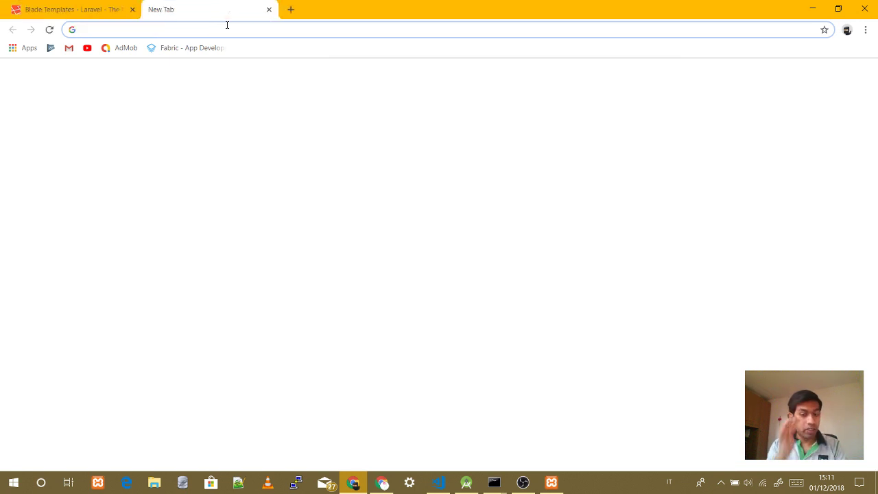
{"action": "type", "text": "google.com"}
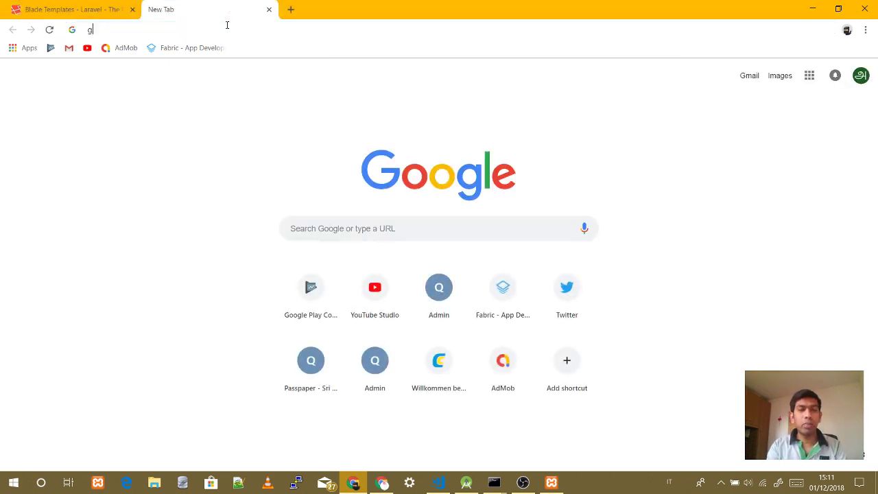
{"action": "key", "text": "Return"}
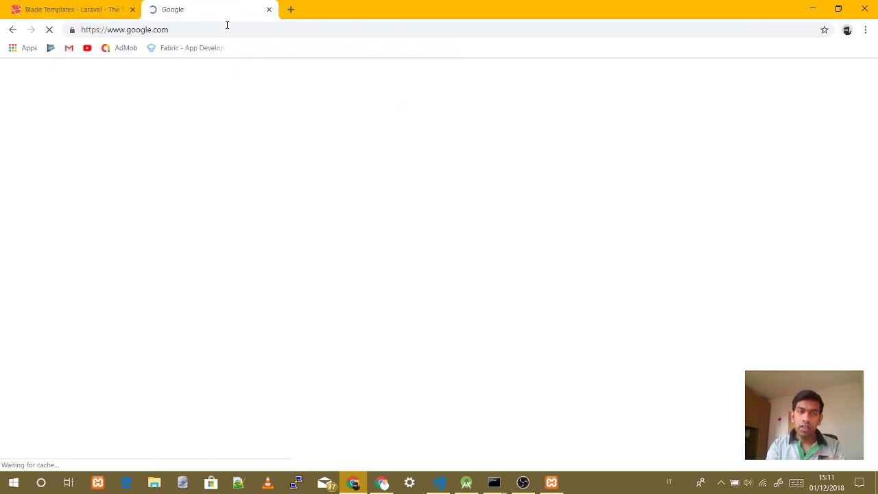
Step: Search Google for "my command line show wrong php version"
{"action": "left_click", "coordinate": [346, 256]}
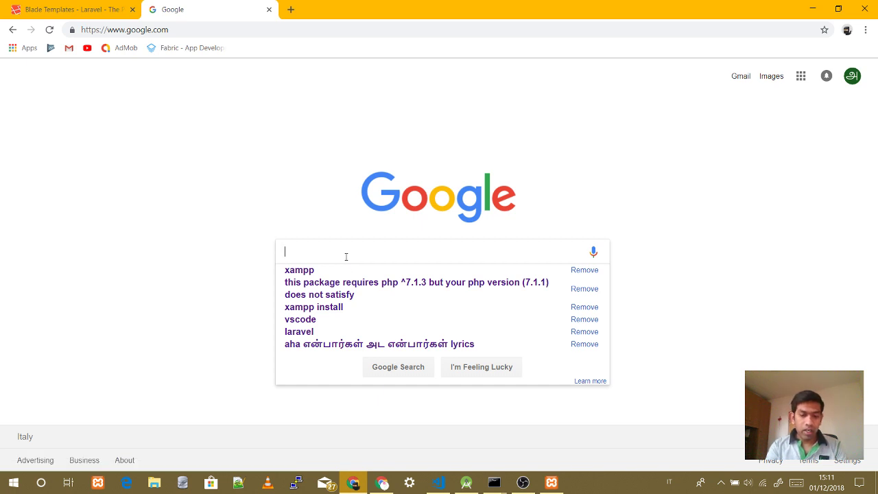
{"action": "type", "text": "p"}
{"action": "key", "text": "BackSpace"}
{"action": "type", "text": "my "}
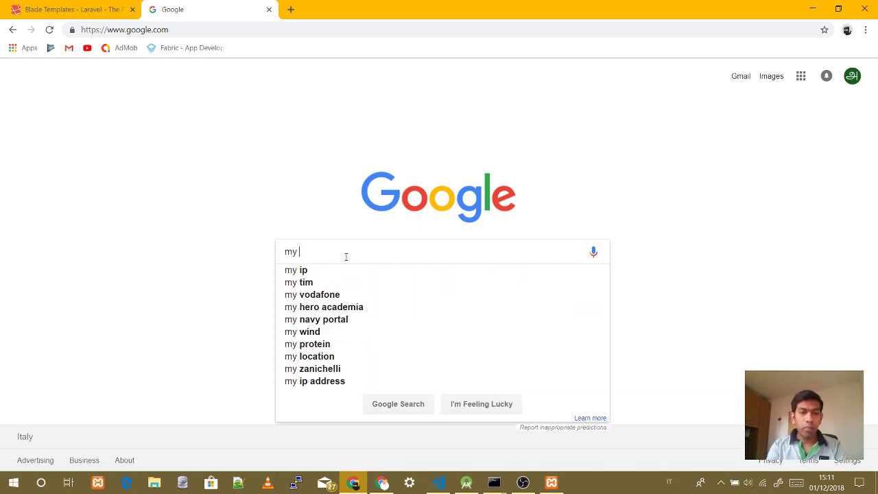
{"action": "type", "text": "comandline"}
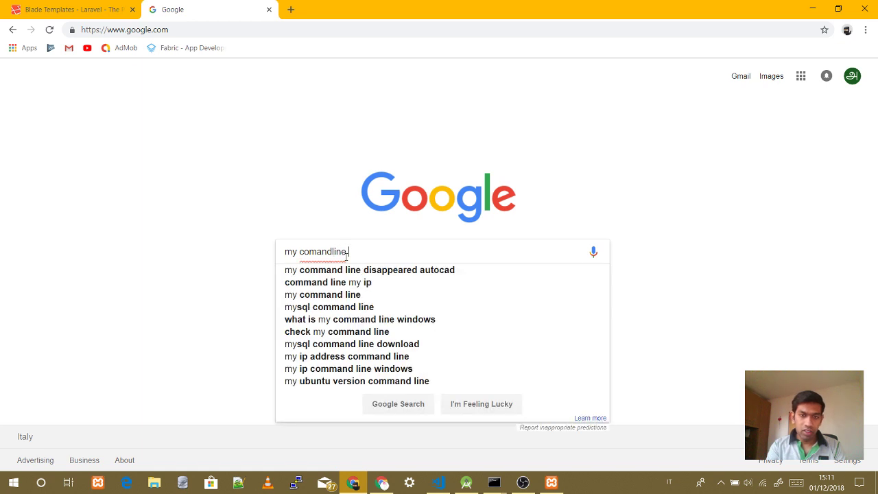
{"action": "type", "text": " show wrong "}
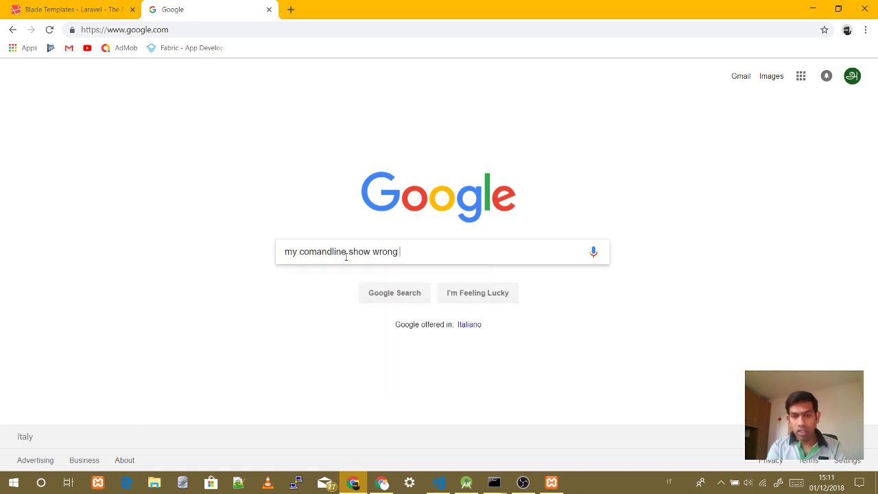
{"action": "type", "text": "php version"}
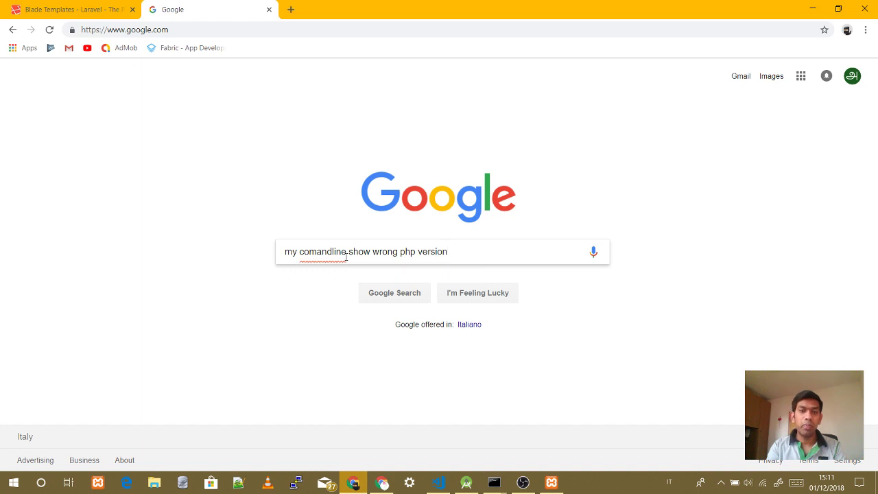
{"action": "key", "text": "BackSpace"}
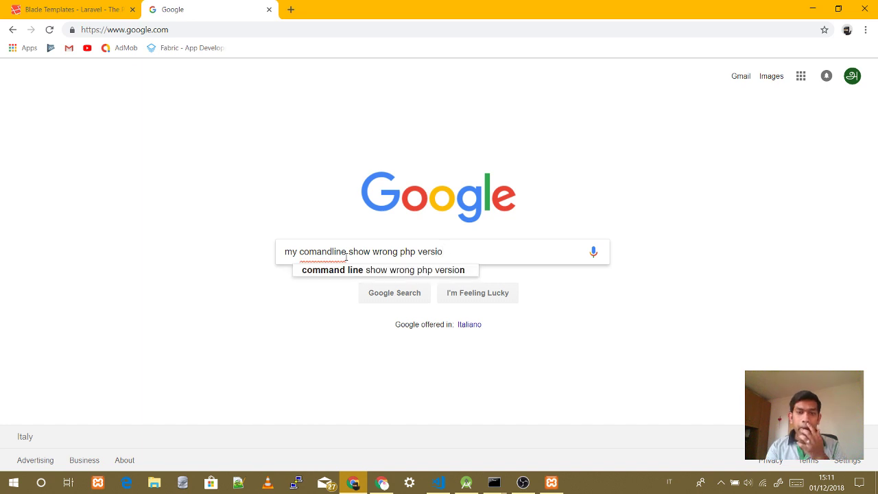
{"action": "left_click", "coordinate": [346, 267]}
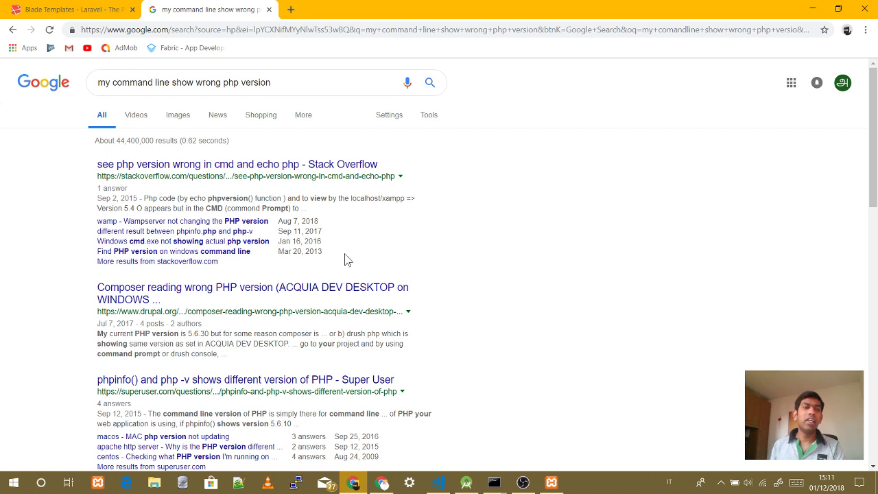
Step: Open the Stack Overflow result "see php version wrong in cmd and echo php" in a new tab and read the question
{"action": "middle_click", "coordinate": [232, 176]}
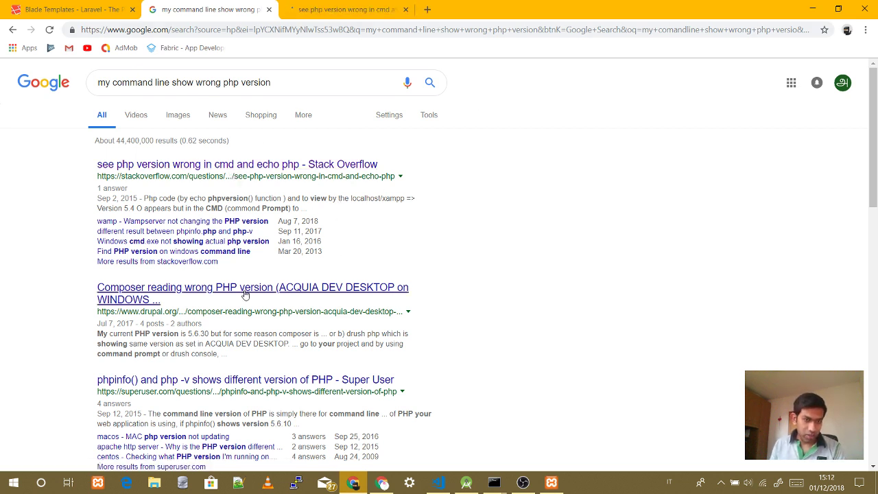
{"action": "left_click", "coordinate": [351, 12]}
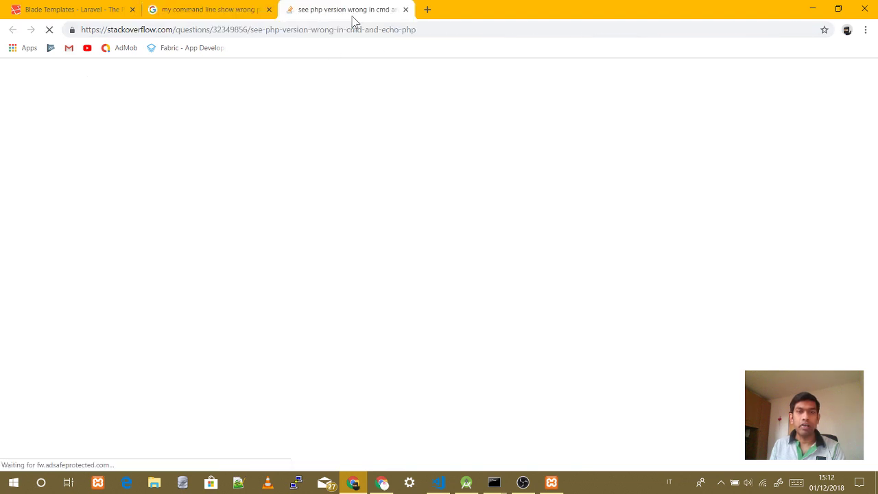
{"action": "scroll", "coordinate": [319, 210], "scroll_direction": "down", "scroll_amount": 1}
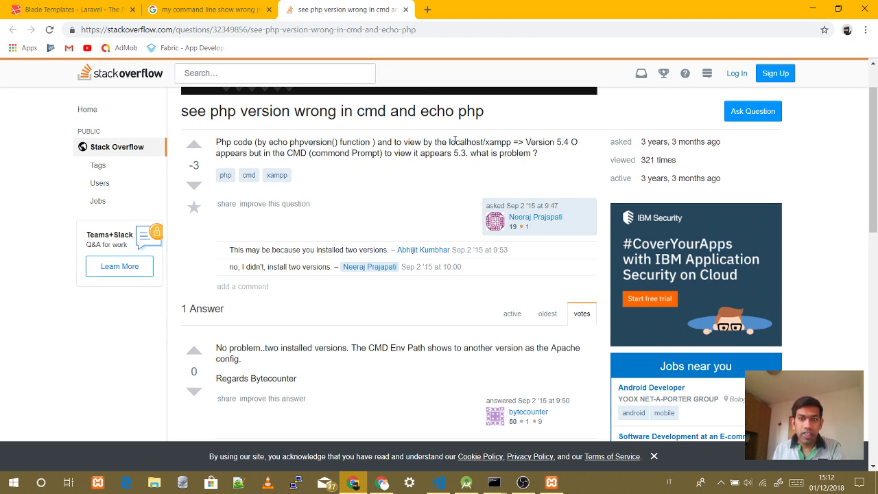
{"action": "left_click_drag", "start_coordinate": [486, 111], "coordinate": [182, 112]}
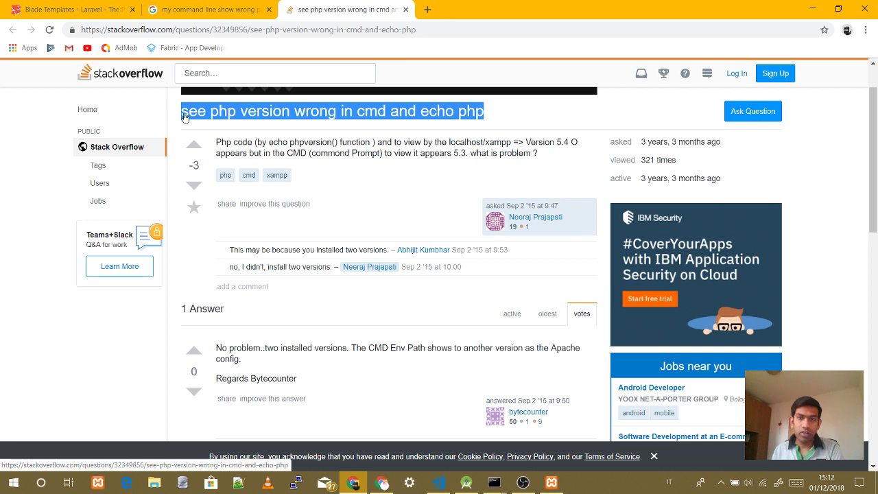
{"action": "left_click_drag", "start_coordinate": [453, 152], "coordinate": [530, 153]}
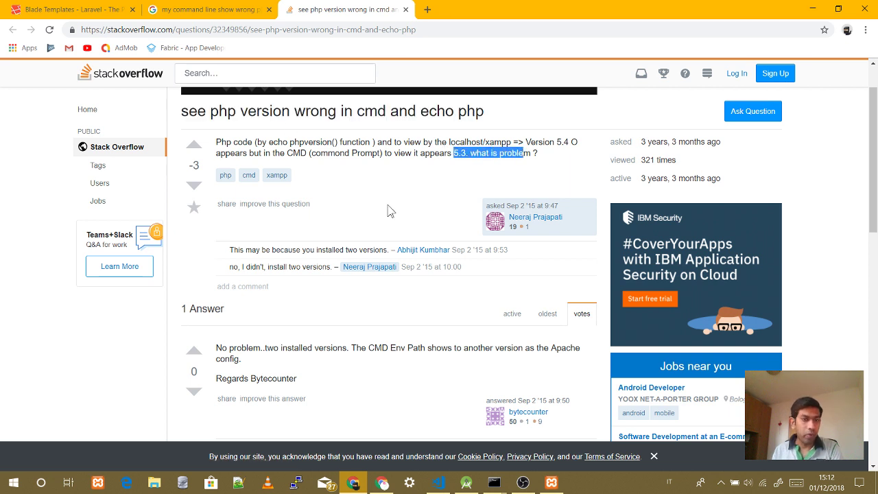
Step: Read the comments and the single answer on the Stack Overflow question about the CMD environment path
{"action": "left_click_drag", "start_coordinate": [177, 122], "coordinate": [181, 191]}
{"action": "left_click", "coordinate": [290, 283]}
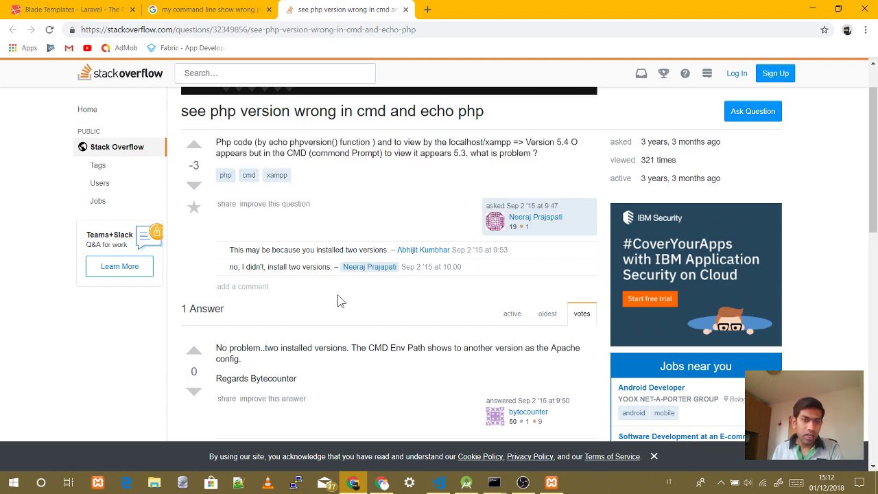
{"action": "scroll", "coordinate": [346, 302], "scroll_direction": "down", "scroll_amount": 1}
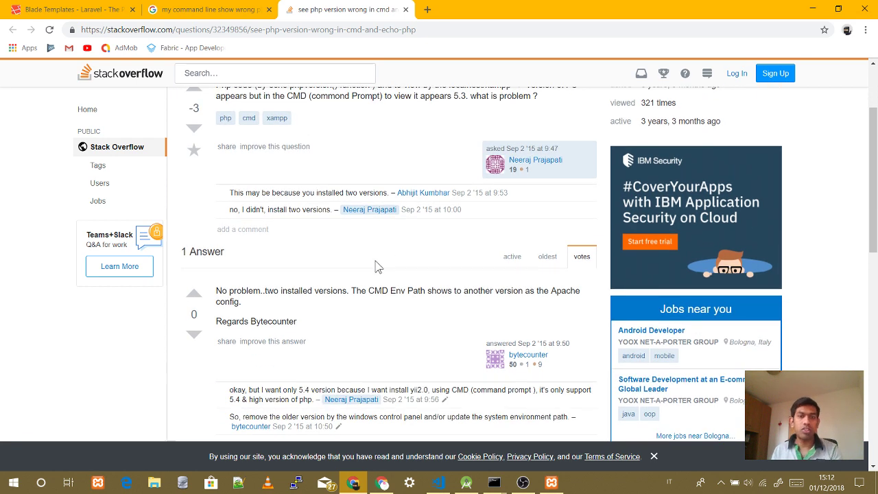
{"action": "scroll", "coordinate": [376, 265], "scroll_direction": "down", "scroll_amount": 1}
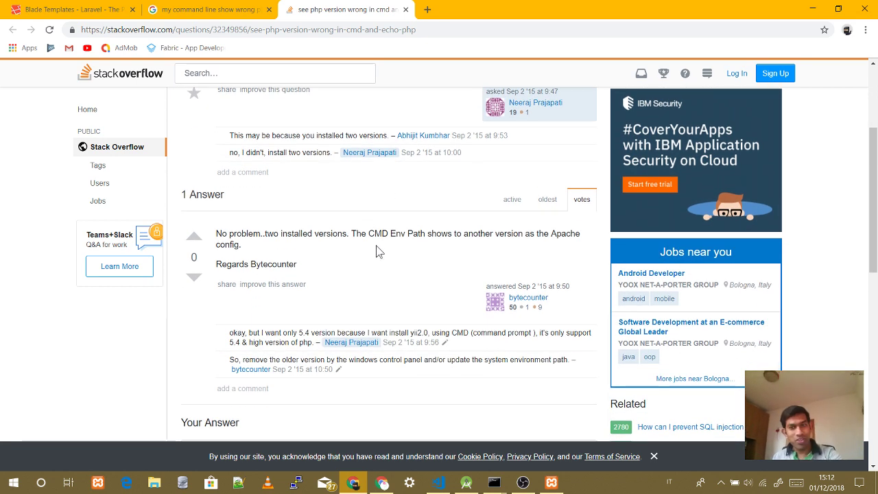
{"action": "scroll", "coordinate": [374, 237], "scroll_direction": "down", "scroll_amount": 2}
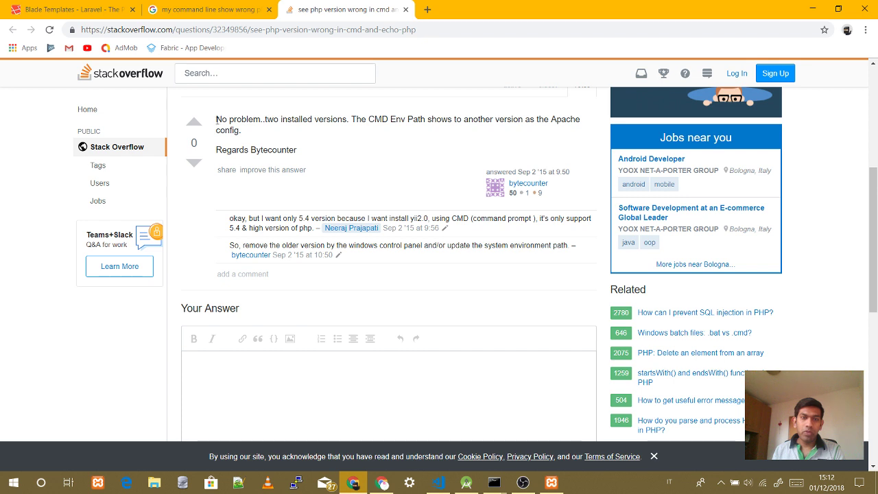
{"action": "left_click_drag", "start_coordinate": [216, 119], "coordinate": [259, 139]}
{"action": "left_click", "coordinate": [371, 119]}
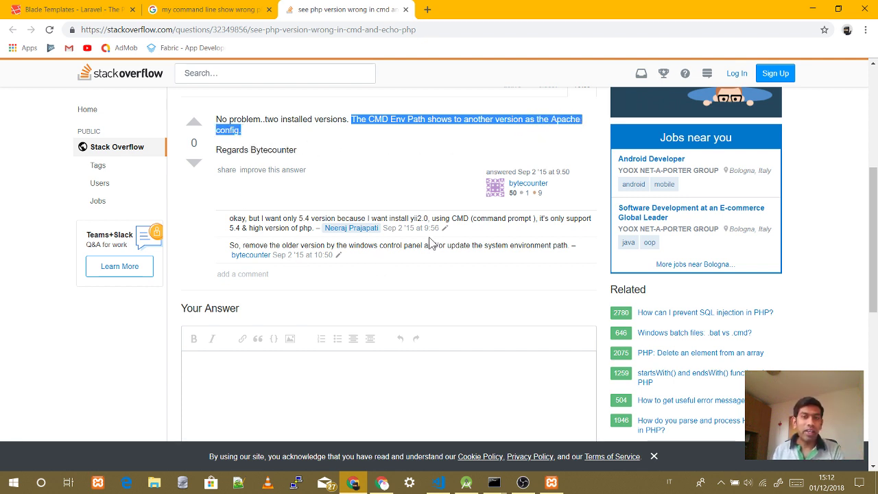
Step: Return to the Google results for the wrong PHP version search and look through the other results
{"action": "left_click", "coordinate": [184, 9]}
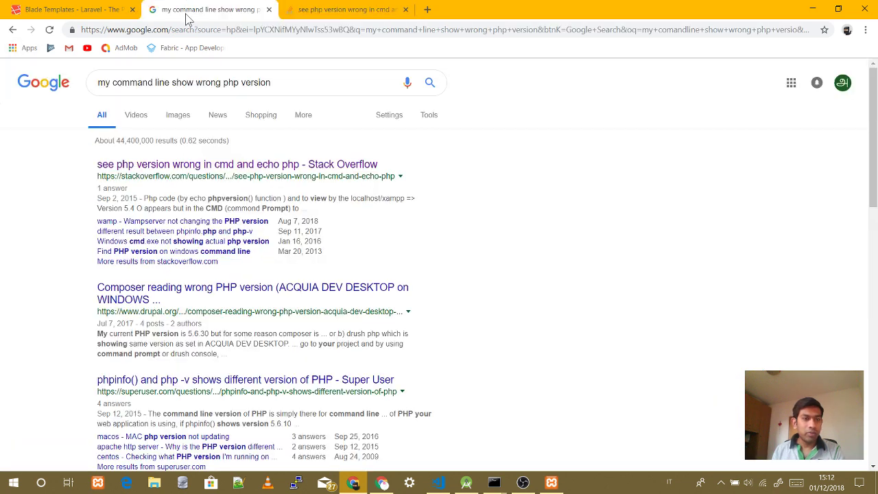
{"action": "scroll", "coordinate": [459, 245], "scroll_direction": "down", "scroll_amount": 2}
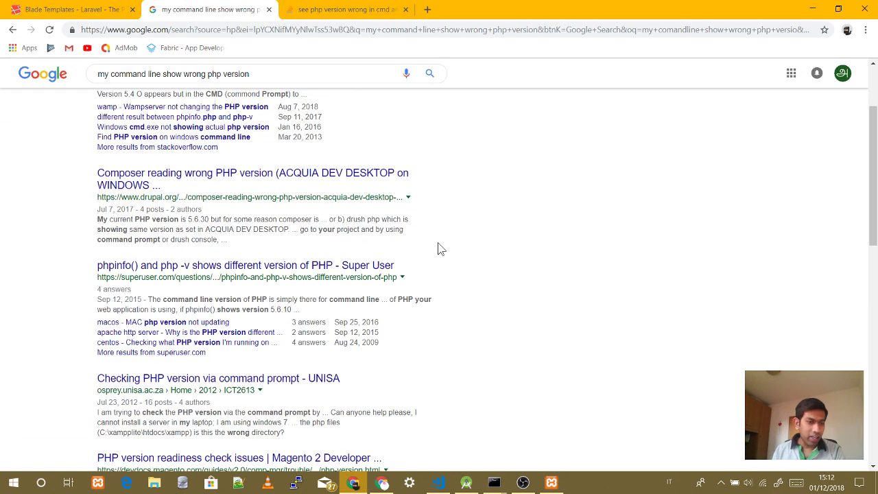
{"action": "scroll", "coordinate": [441, 249], "scroll_direction": "down", "scroll_amount": 1}
{"action": "scroll", "coordinate": [326, 307], "scroll_direction": "down", "scroll_amount": 3}
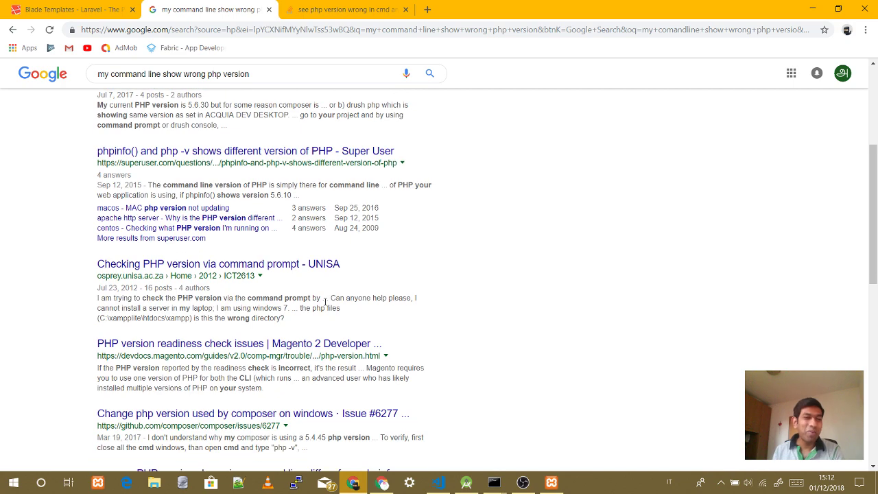
{"action": "scroll", "coordinate": [326, 307], "scroll_direction": "down", "scroll_amount": 3}
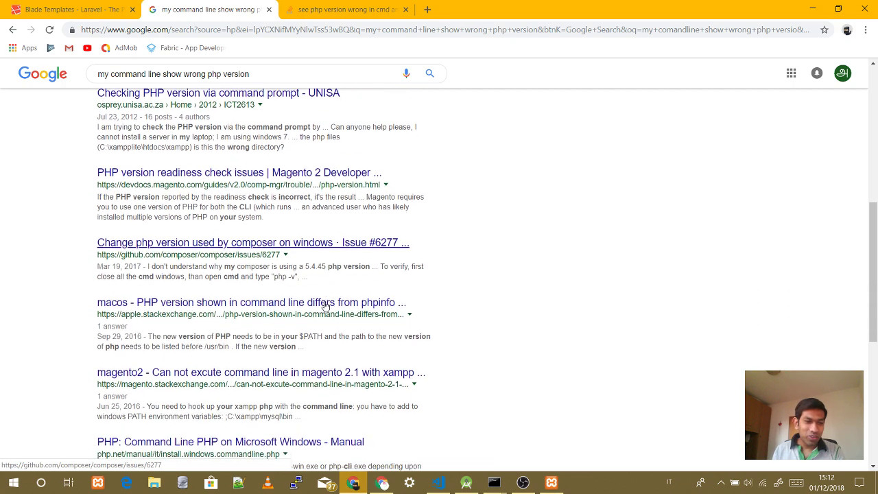
{"action": "scroll", "coordinate": [326, 307], "scroll_direction": "down", "scroll_amount": 1}
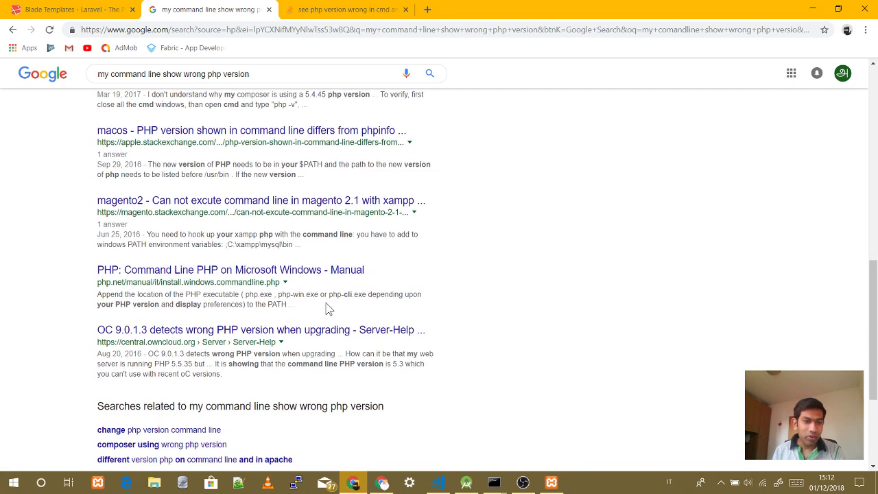
{"action": "scroll", "coordinate": [327, 308], "scroll_direction": "up", "scroll_amount": 6}
{"action": "scroll", "coordinate": [326, 307], "scroll_direction": "up", "scroll_amount": 3}
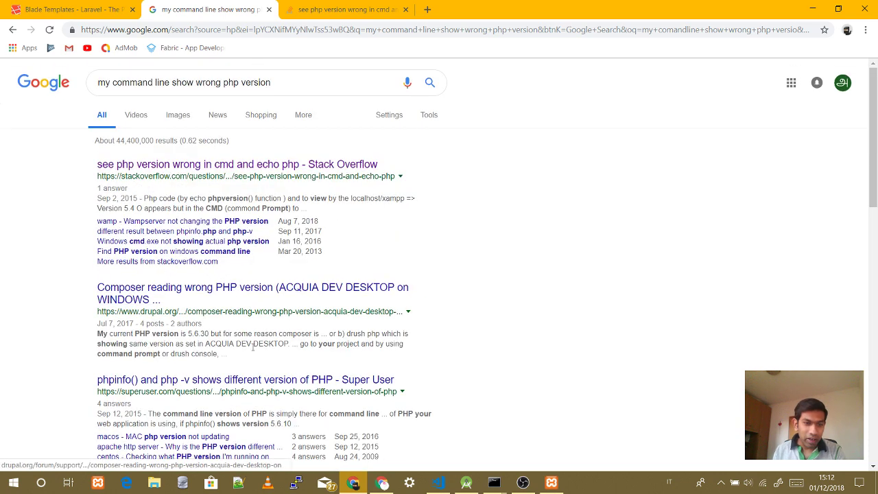
Step: Search Google for "xampp php command line version wrong"
{"action": "left_click", "coordinate": [310, 87]}
{"action": "key", "text": "ctrl+a"}
{"action": "key", "text": "BackSpace"}
{"action": "type", "text": "xaml"}
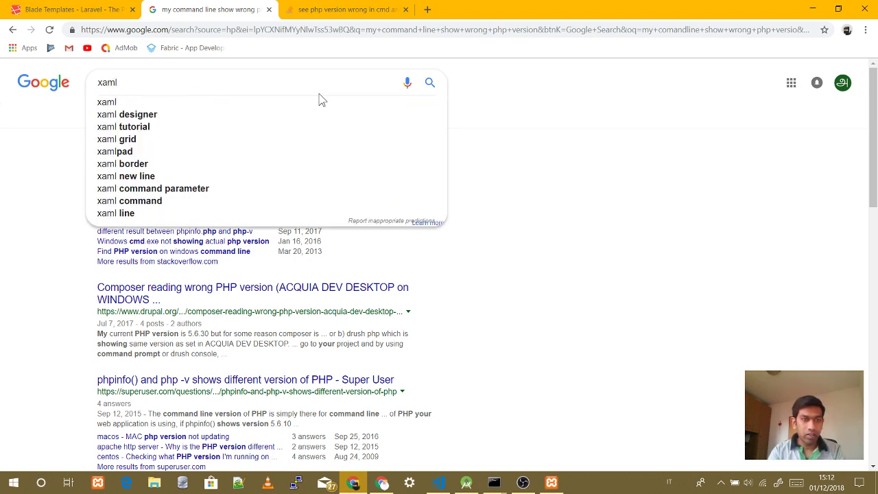
{"action": "key", "text": "BackSpace"}
{"action": "type", "text": "pp"}
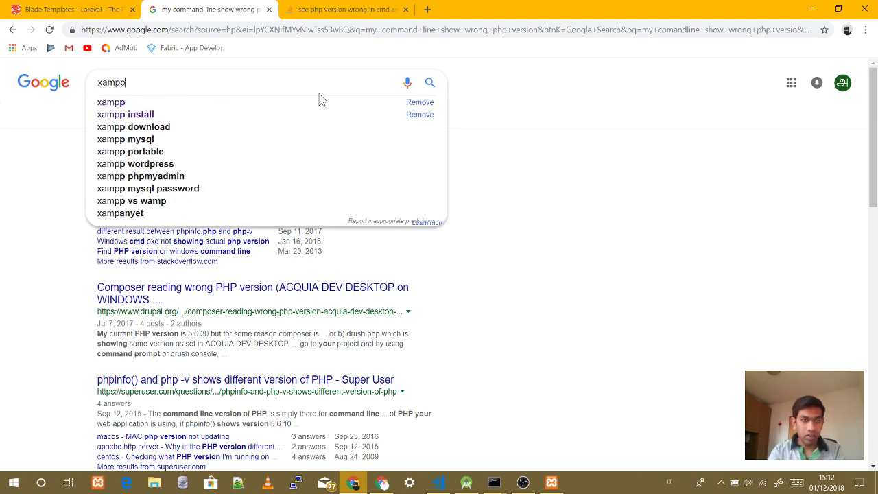
{"action": "type", "text": " php comand"}
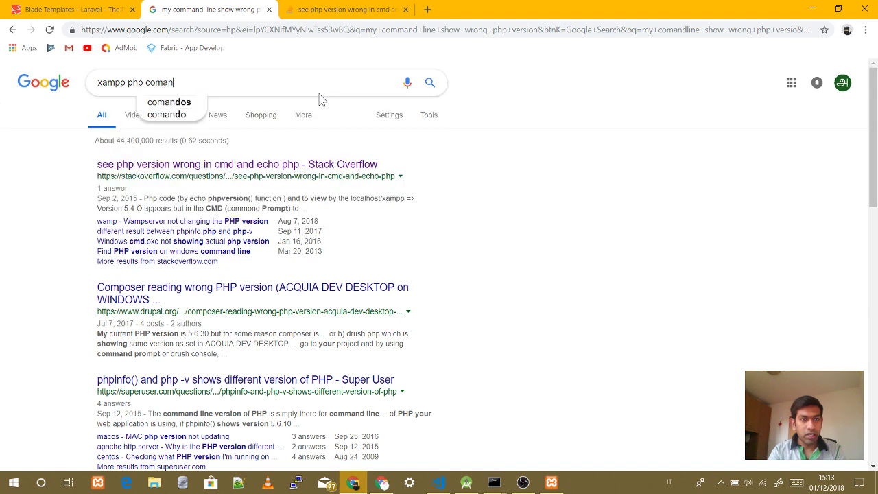
{"action": "key", "text": "BackSpace"}
{"action": "key", "text": "BackSpace"}
{"action": "key", "text": "BackSpace"}
{"action": "key", "text": "Down"}
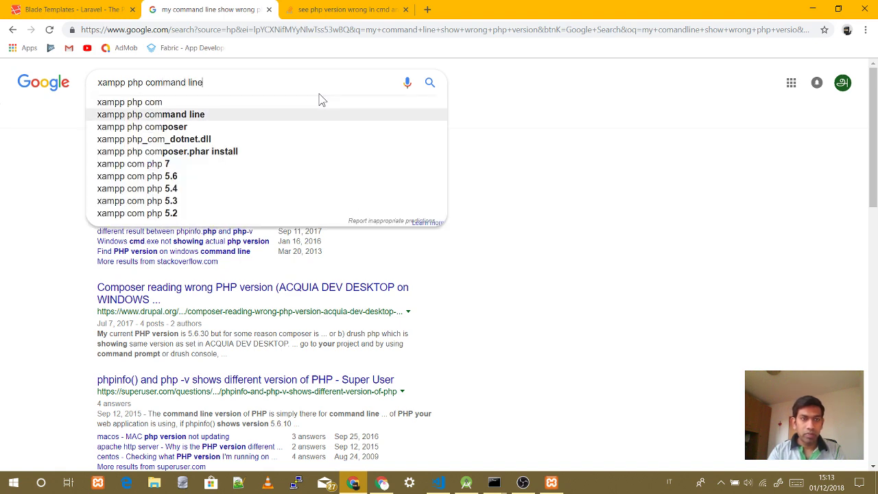
{"action": "type", "text": "v"}
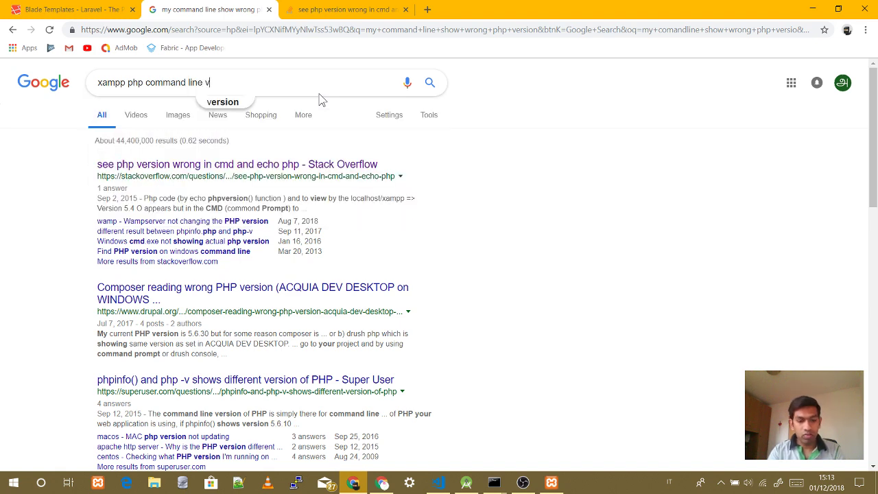
{"action": "type", "text": "ersion wrong"}
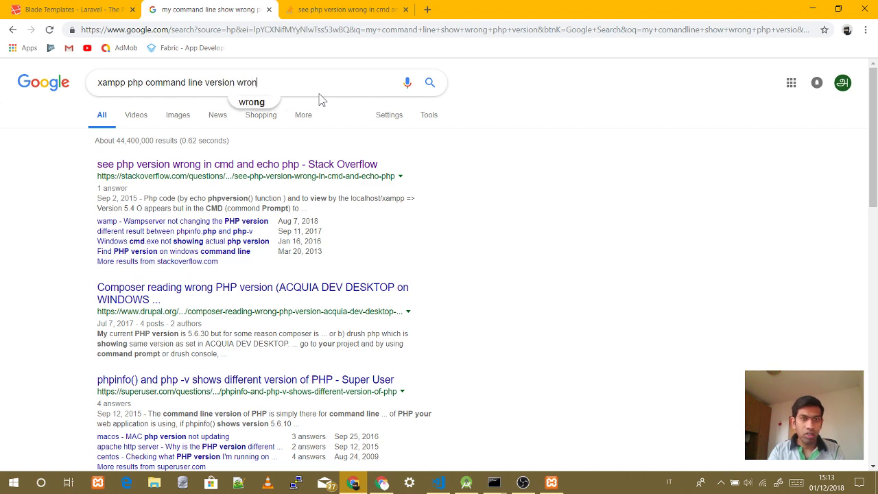
{"action": "key", "text": "Return"}
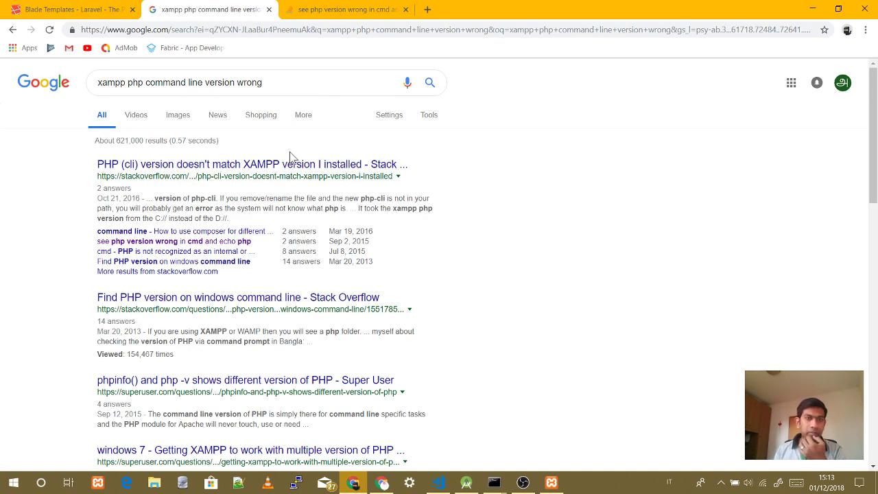
Step: Open the Stack Overflow result "PHP (cli) version doesn't match XAMPP version I installed" in a new tab and read the question
{"action": "middle_click", "coordinate": [291, 165]}
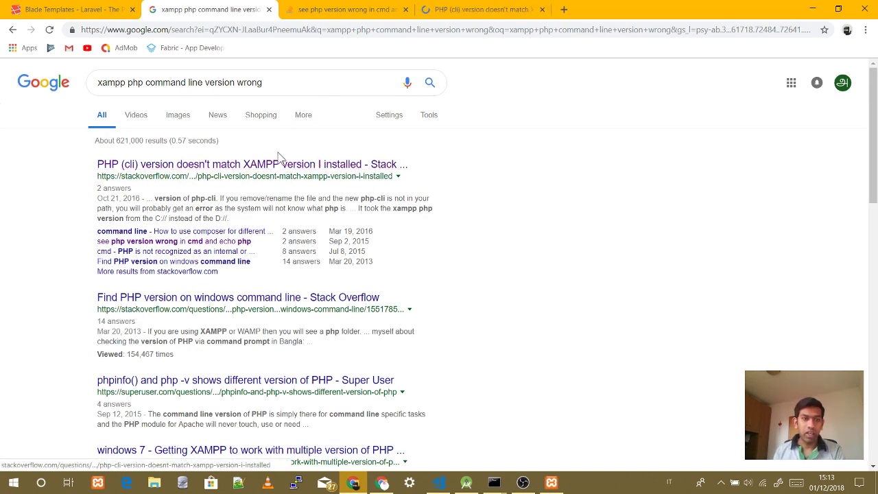
{"action": "left_click_drag", "start_coordinate": [98, 168], "coordinate": [219, 160]}
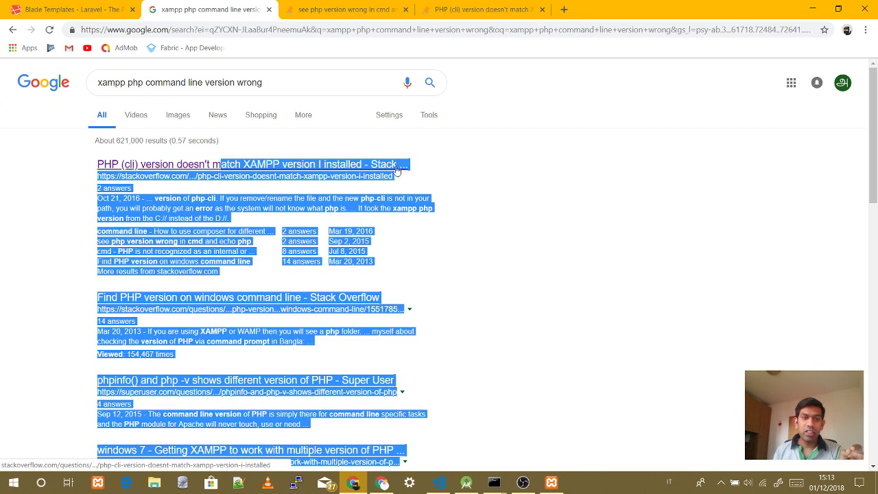
{"action": "left_click", "coordinate": [525, 184]}
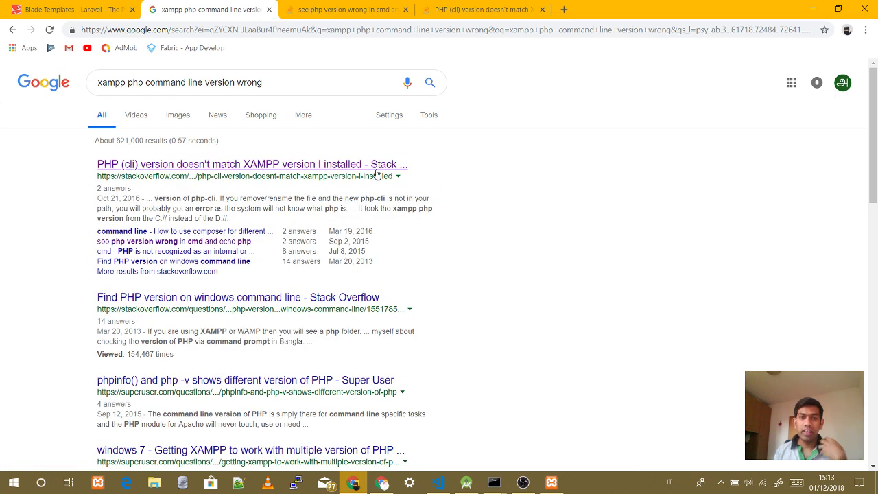
{"action": "left_click", "coordinate": [465, 11]}
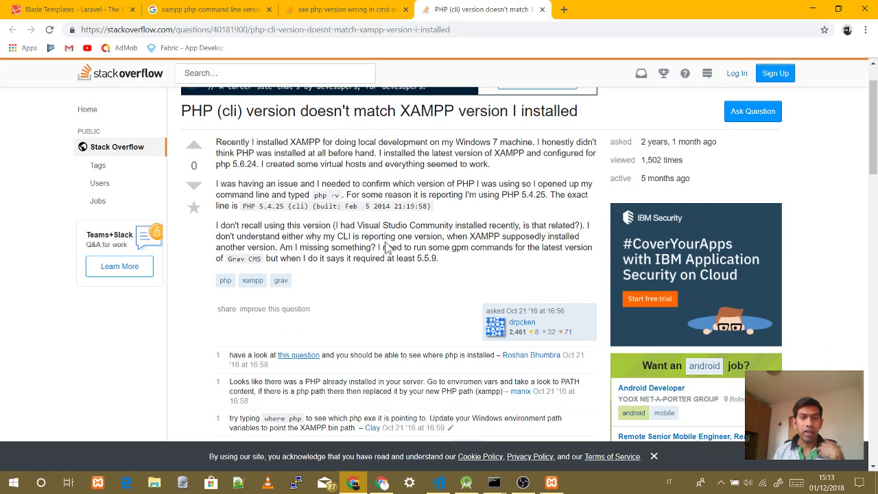
{"action": "scroll", "coordinate": [389, 244], "scroll_direction": "down", "scroll_amount": 5}
{"action": "scroll", "coordinate": [386, 247], "scroll_direction": "up", "scroll_amount": 4}
{"action": "left_click_drag", "start_coordinate": [216, 142], "coordinate": [332, 236]}
Step: Read the accepted answer on multiple PHP installations, the PATH variable and the where command
{"action": "scroll", "coordinate": [355, 249], "scroll_direction": "down", "scroll_amount": 5}
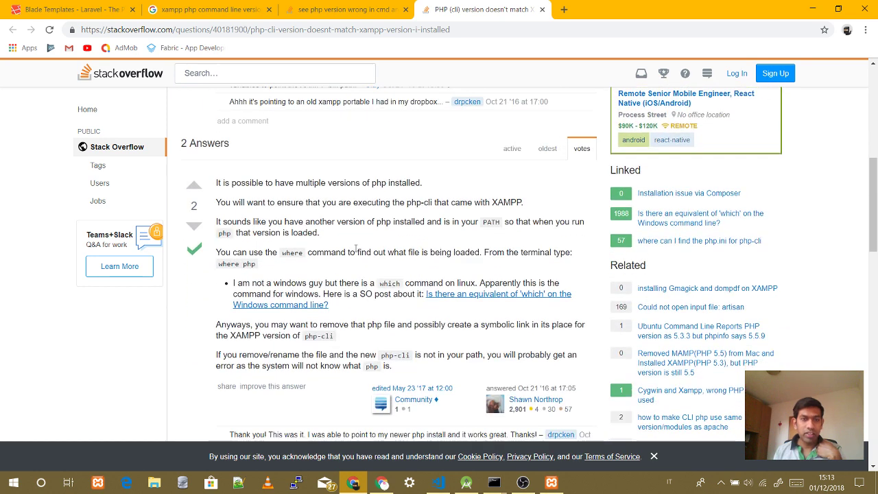
{"action": "triple_click", "coordinate": [208, 253]}
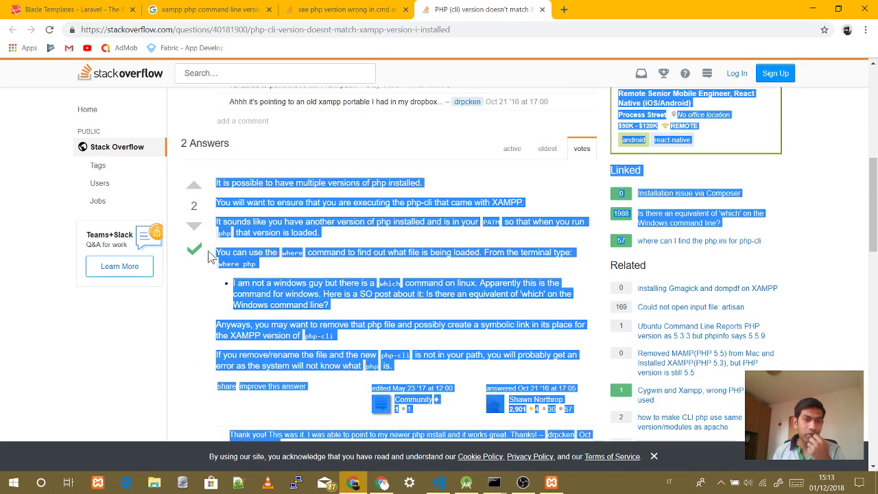
{"action": "left_click", "coordinate": [193, 293]}
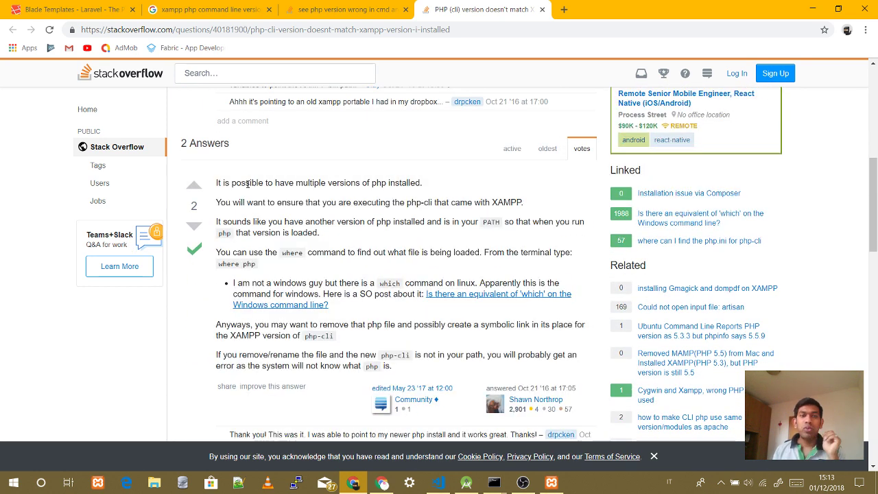
{"action": "left_click_drag", "start_coordinate": [424, 183], "coordinate": [218, 183]}
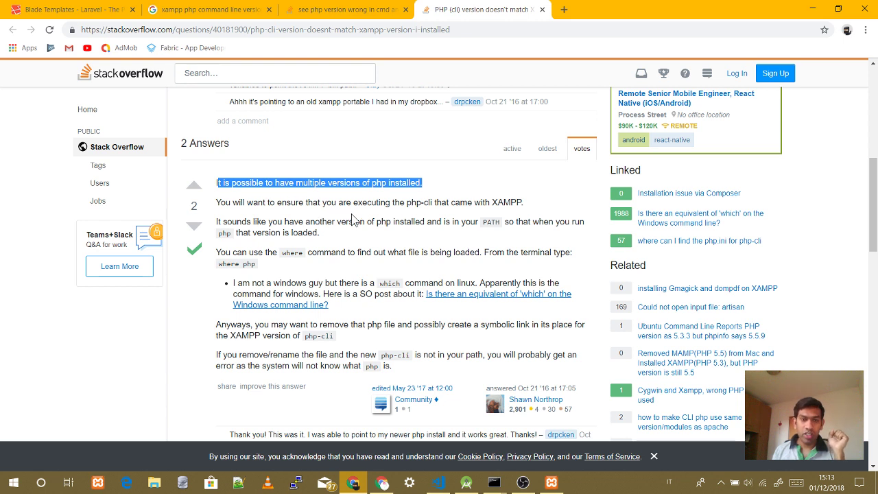
{"action": "left_click_drag", "start_coordinate": [352, 202], "coordinate": [522, 202]}
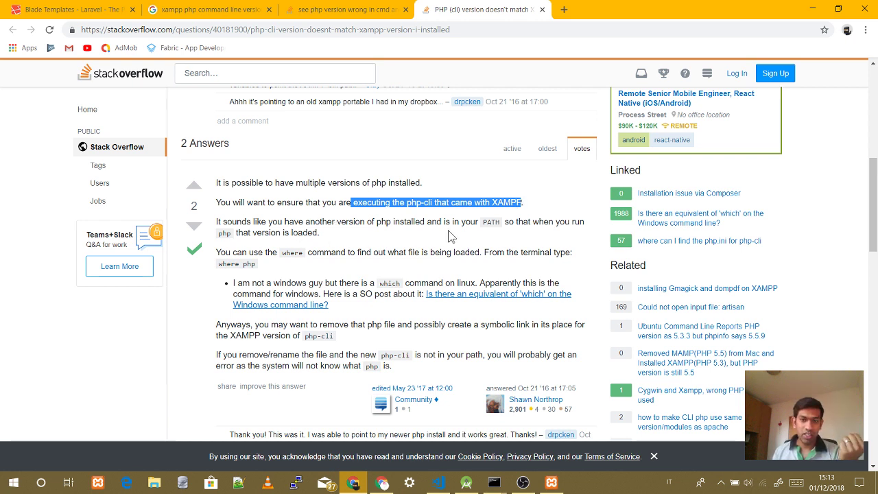
{"action": "left_click_drag", "start_coordinate": [461, 221], "coordinate": [494, 222]}
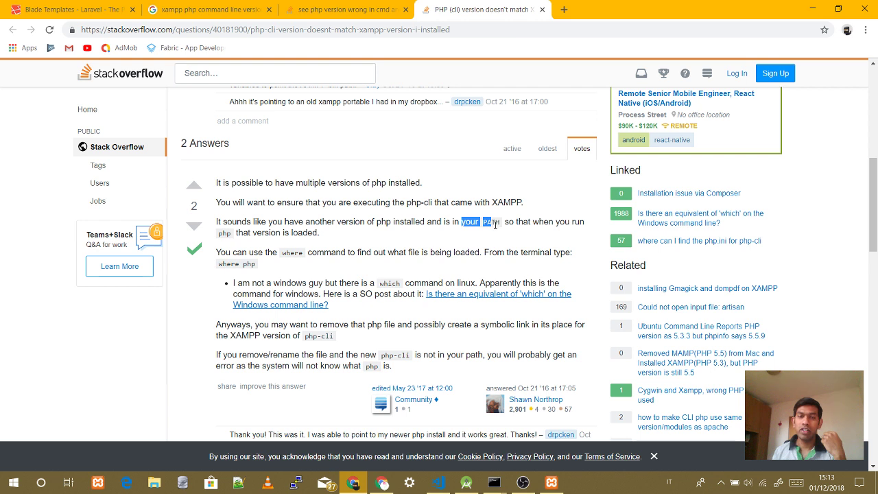
{"action": "double_click", "coordinate": [496, 224]}
{"action": "left_click", "coordinate": [486, 222]}
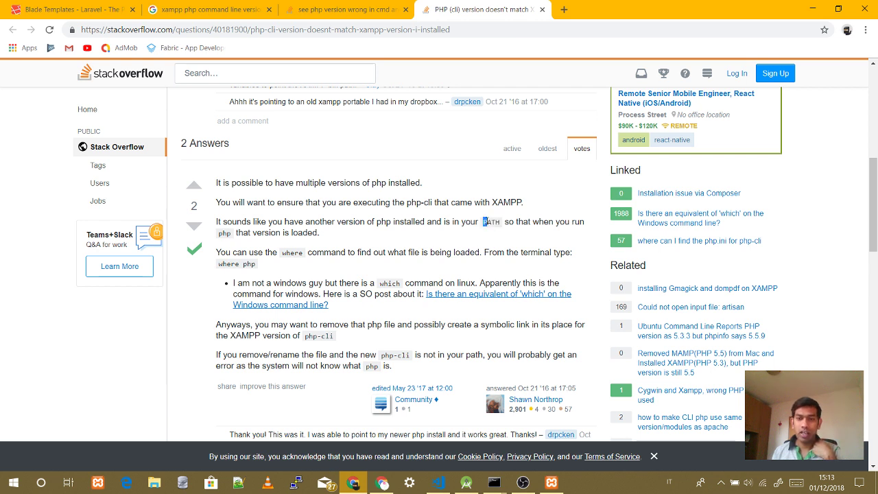
{"action": "left_click_drag", "start_coordinate": [483, 222], "coordinate": [498, 238]}
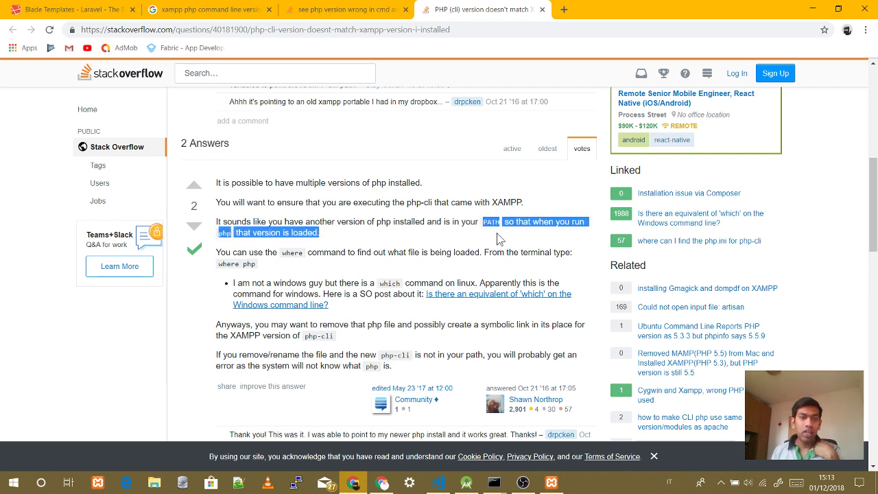
{"action": "scroll", "coordinate": [401, 245], "scroll_direction": "down", "scroll_amount": 1}
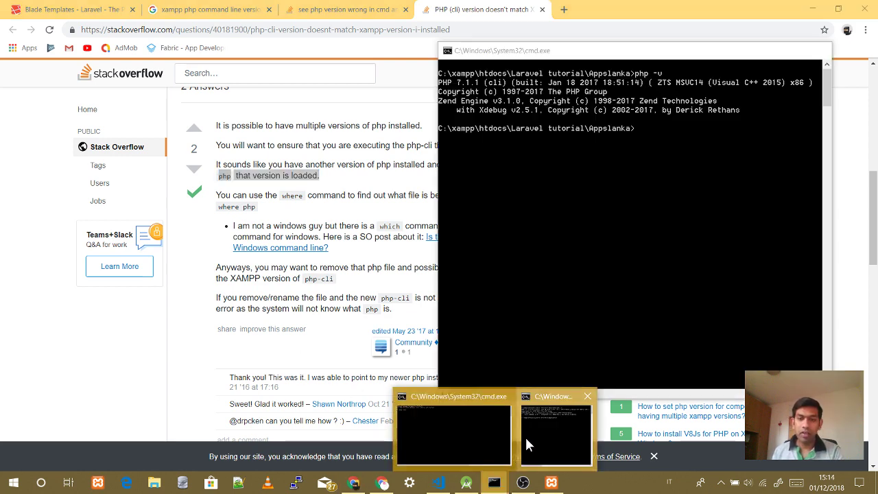
Step: Switch to the Command Prompt window in the Appslanka folder and run "where php"
{"action": "left_click", "coordinate": [525, 439]}
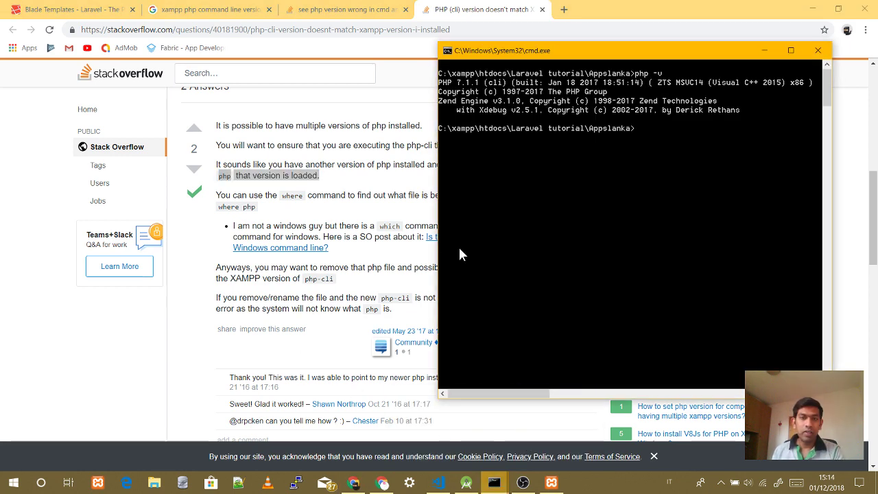
{"action": "type", "text": "wheere"}
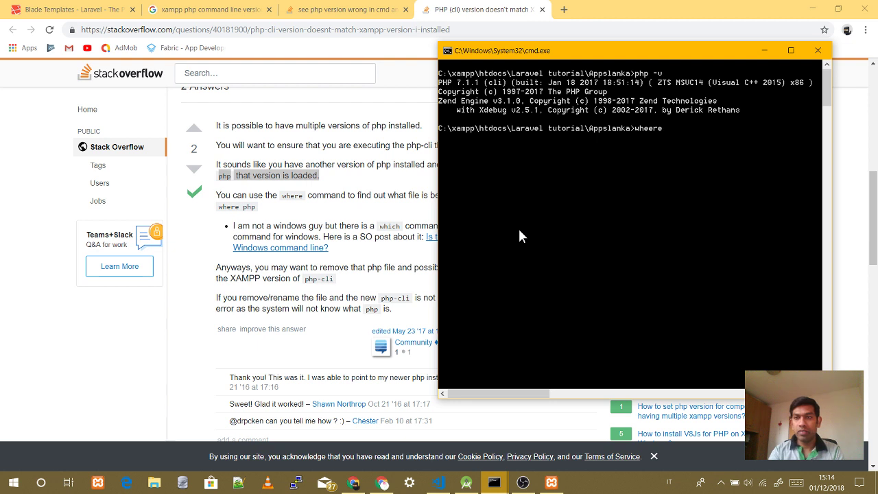
{"action": "key", "text": "BackSpace"}
{"action": "key", "text": "BackSpace"}
{"action": "key", "text": "BackSpace"}
{"action": "type", "text": "re ph"}
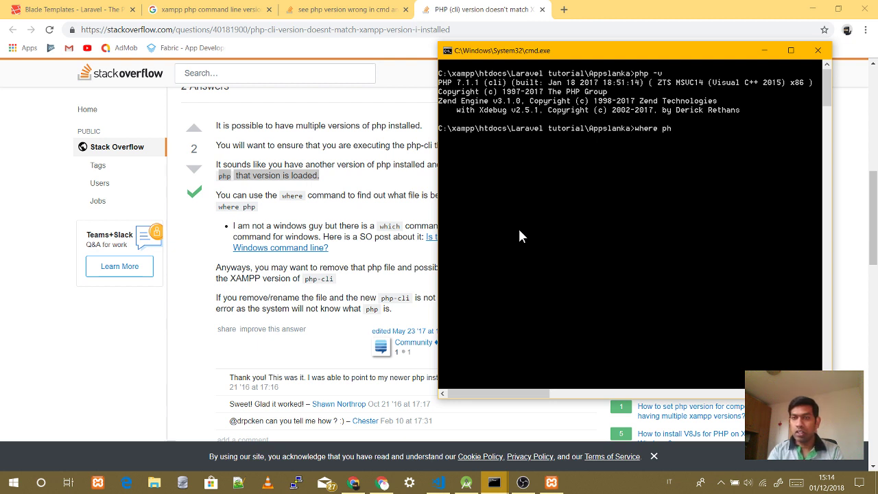
{"action": "type", "text": "p"}
{"action": "key", "text": "Return"}
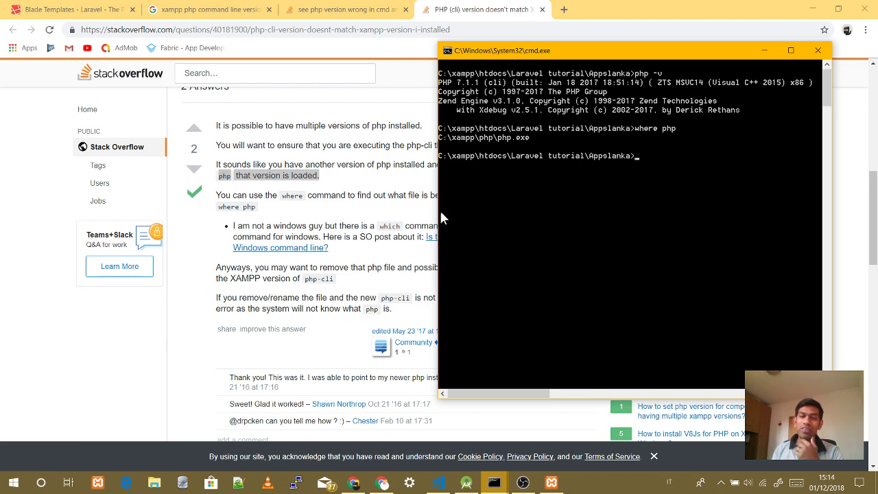
Step: Browse to the C:\xampp folder in File Explorer, check its contents and full path, and close the window
{"action": "left_click", "coordinate": [136, 487]}
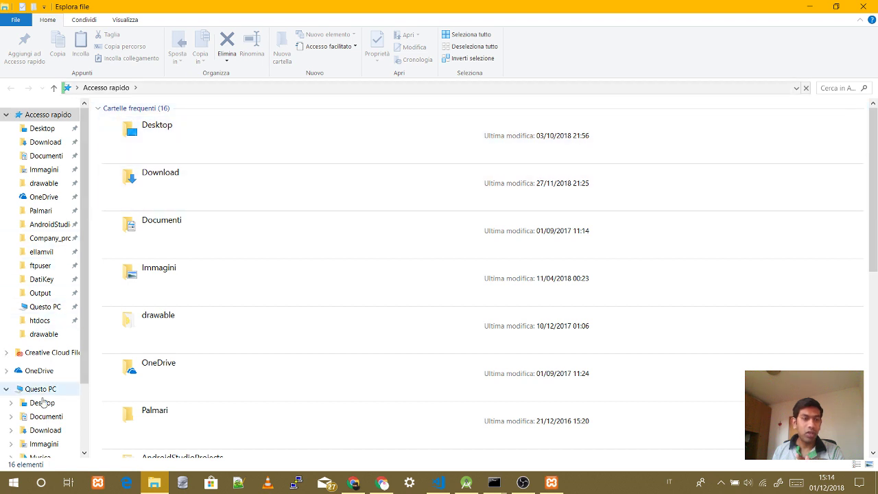
{"action": "left_click", "coordinate": [43, 390]}
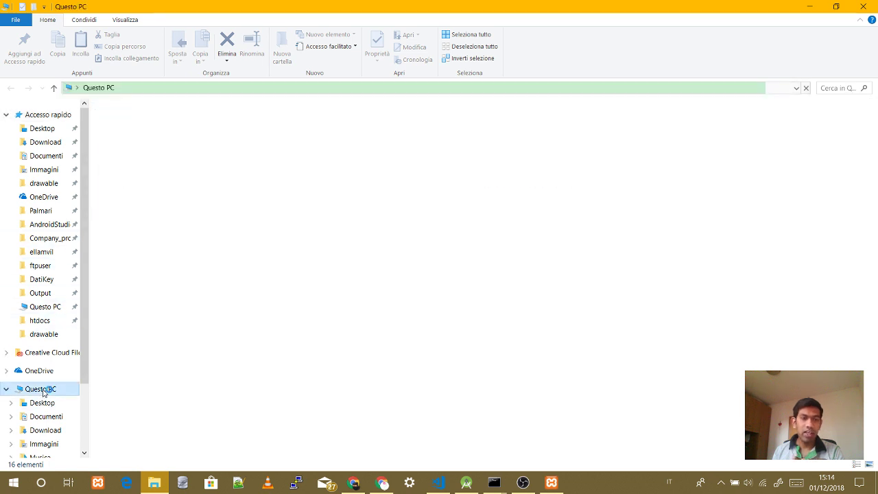
{"action": "double_click", "coordinate": [210, 212]}
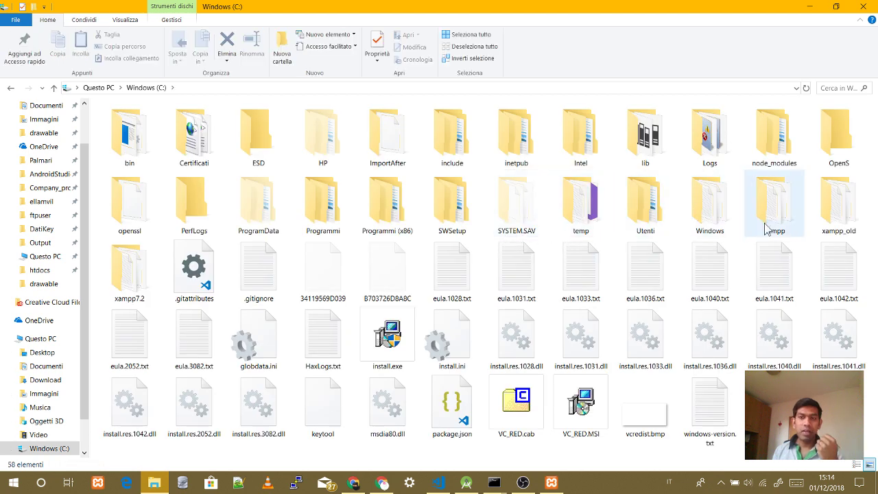
{"action": "double_click", "coordinate": [769, 226]}
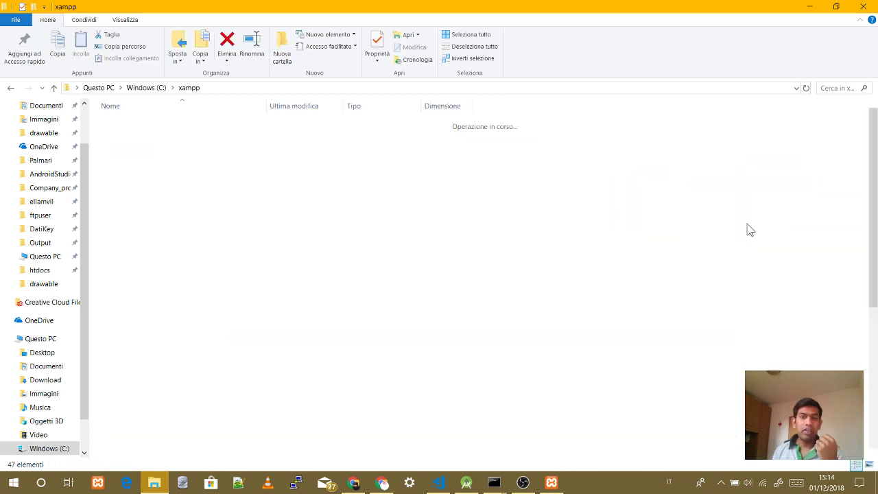
{"action": "left_click", "coordinate": [457, 88]}
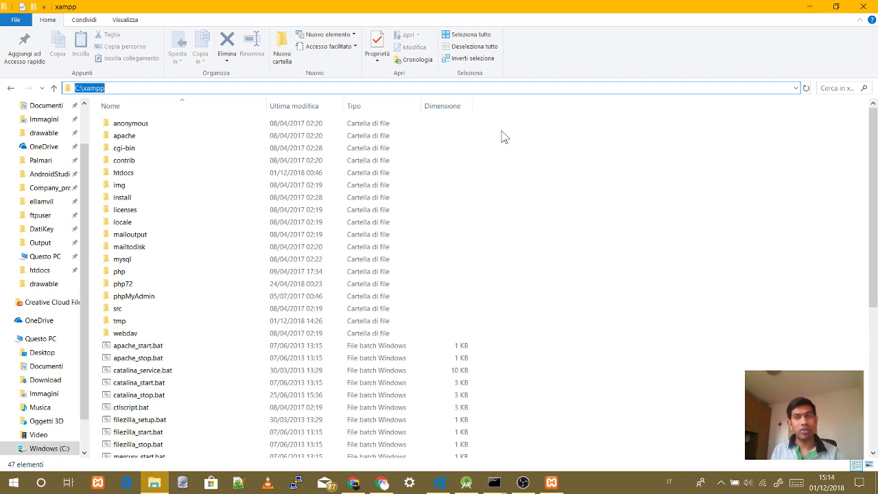
{"action": "left_click", "coordinate": [863, 7]}
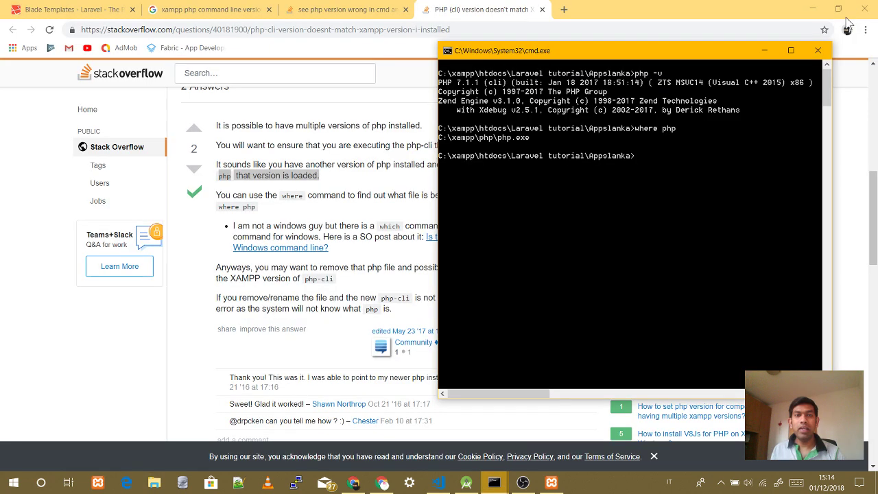
Step: Return to the Stack Overflow page and read the second answer about two XAMPP installations and the php --version command
{"action": "left_click", "coordinate": [267, 332]}
{"action": "scroll", "coordinate": [292, 295], "scroll_direction": "down", "scroll_amount": 2}
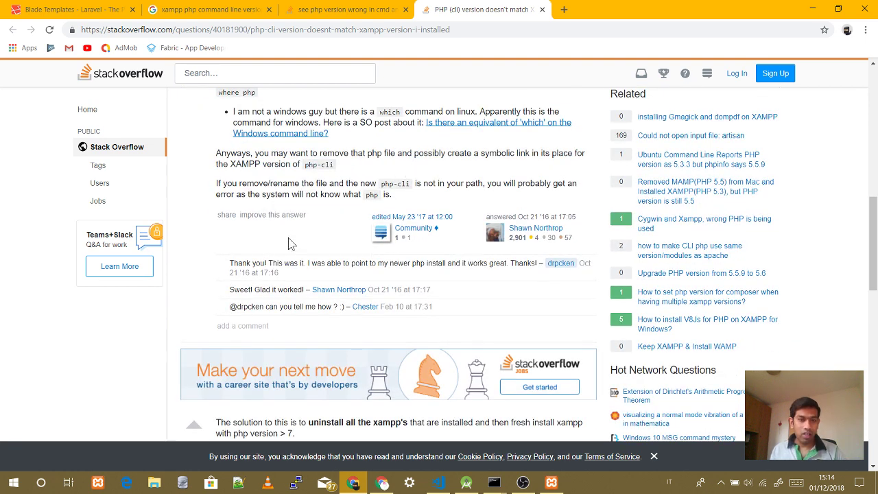
{"action": "scroll", "coordinate": [291, 247], "scroll_direction": "down", "scroll_amount": 1}
{"action": "scroll", "coordinate": [289, 252], "scroll_direction": "down", "scroll_amount": 3}
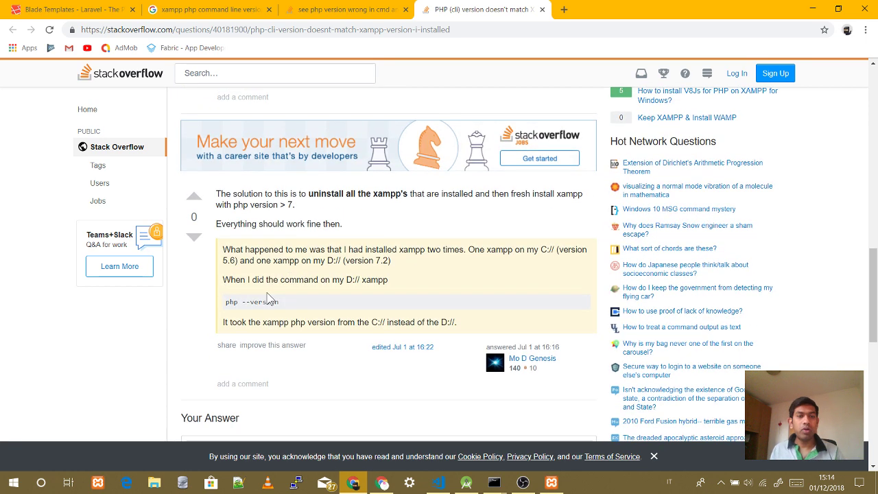
{"action": "triple_click", "coordinate": [267, 295]}
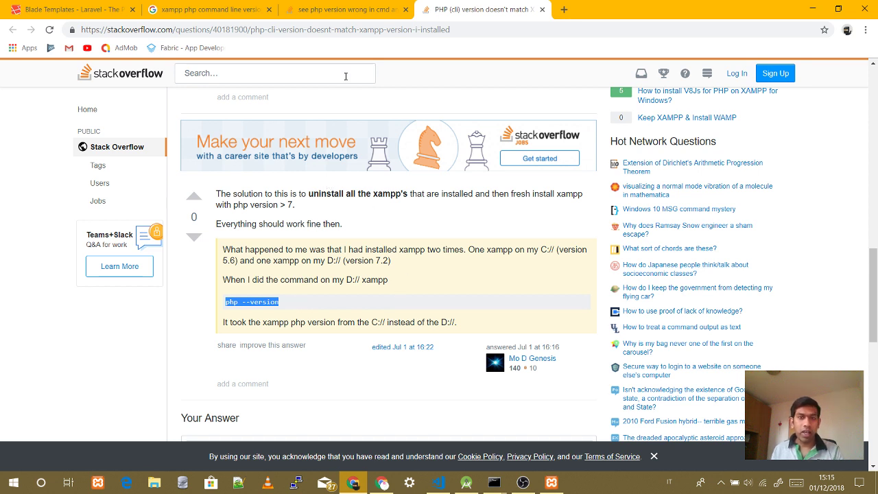
Step: Search Google for "how to set php path in windows"
{"action": "left_click", "coordinate": [368, 31]}
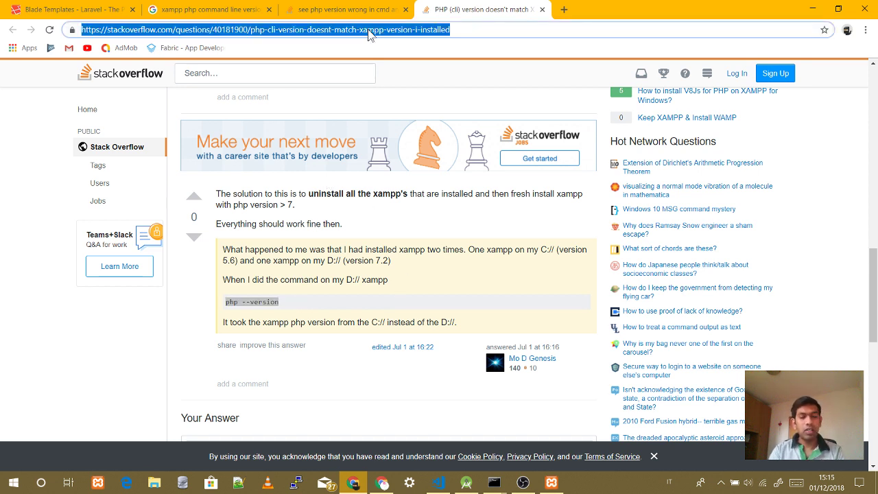
{"action": "type", "text": "h"}
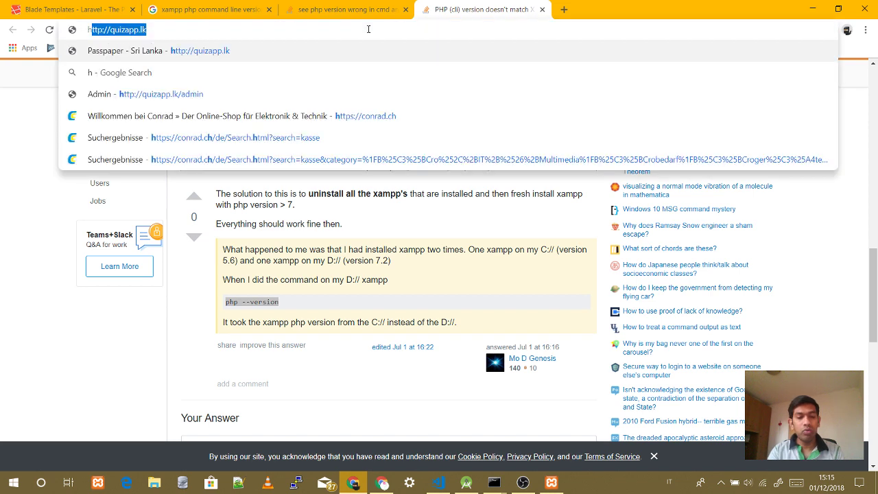
{"action": "type", "text": "ow to set php "}
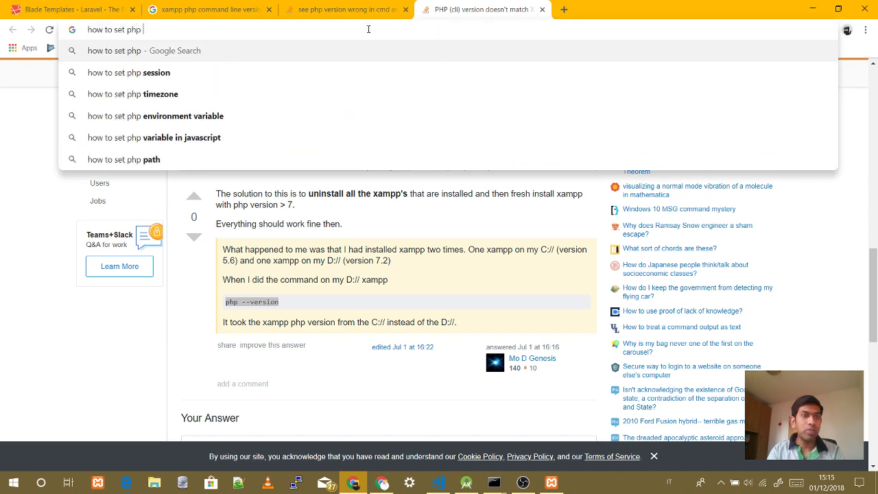
{"action": "type", "text": "path in wonow"}
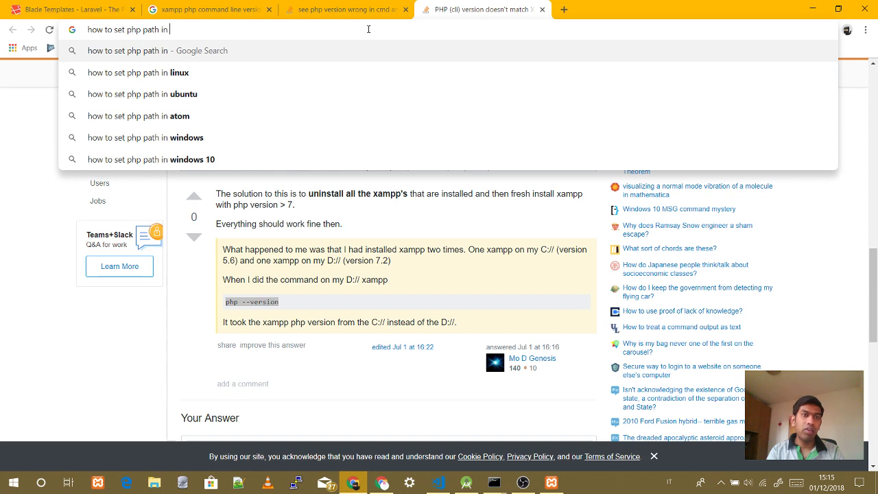
{"action": "key", "text": "BackSpace"}
{"action": "key", "text": "BackSpace"}
{"action": "key", "text": "BackSpace"}
{"action": "key", "text": "BackSpace"}
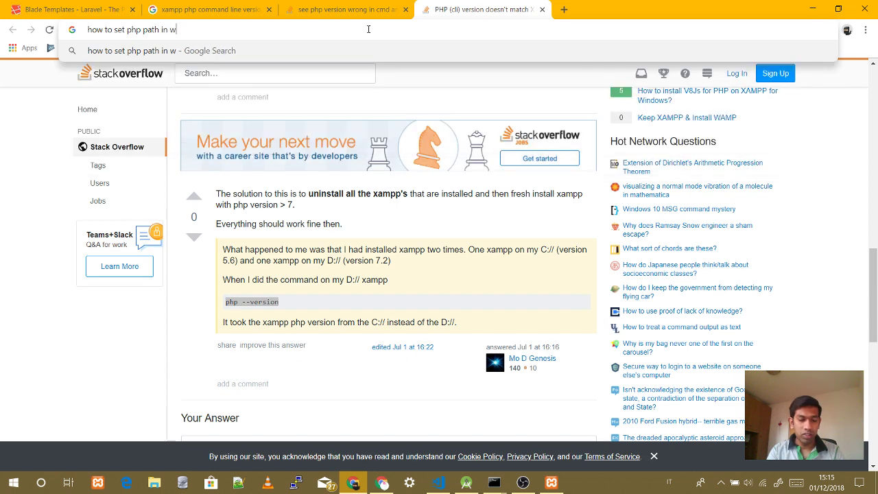
{"action": "type", "text": "indows"}
{"action": "key", "text": "Return"}
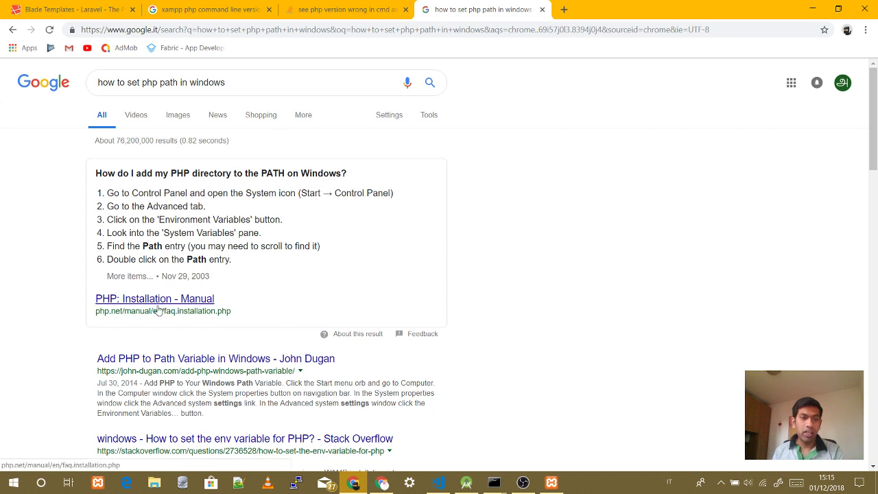
Step: Open the result "Add PHP to Path Variable in Windows" in a new tab and read its instructions through step 7
{"action": "middle_click", "coordinate": [172, 358]}
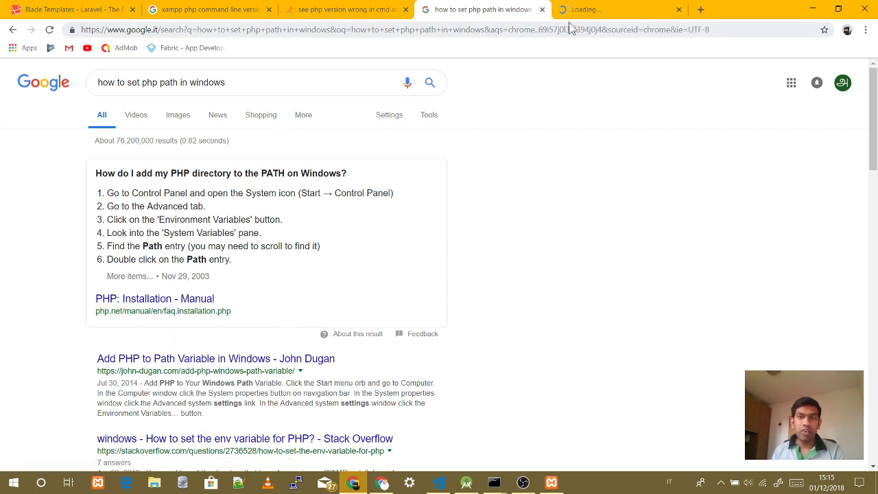
{"action": "left_click", "coordinate": [580, 9]}
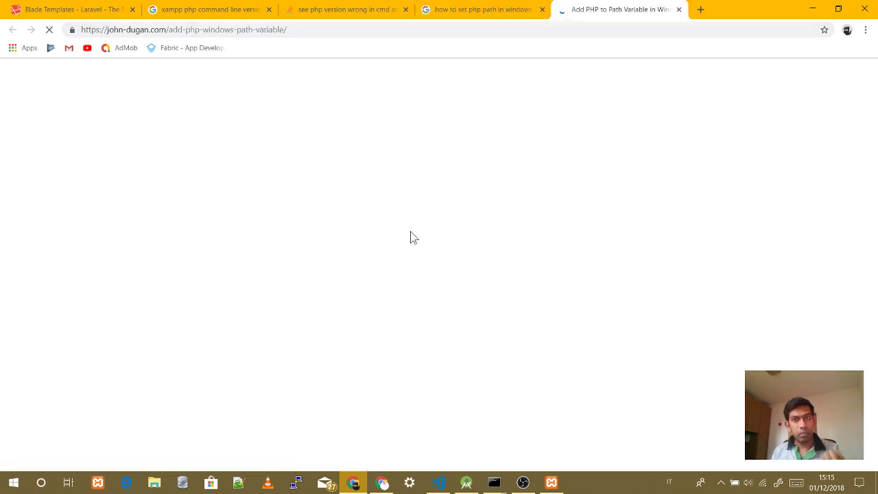
{"action": "scroll", "coordinate": [422, 206], "scroll_direction": "down", "scroll_amount": 5}
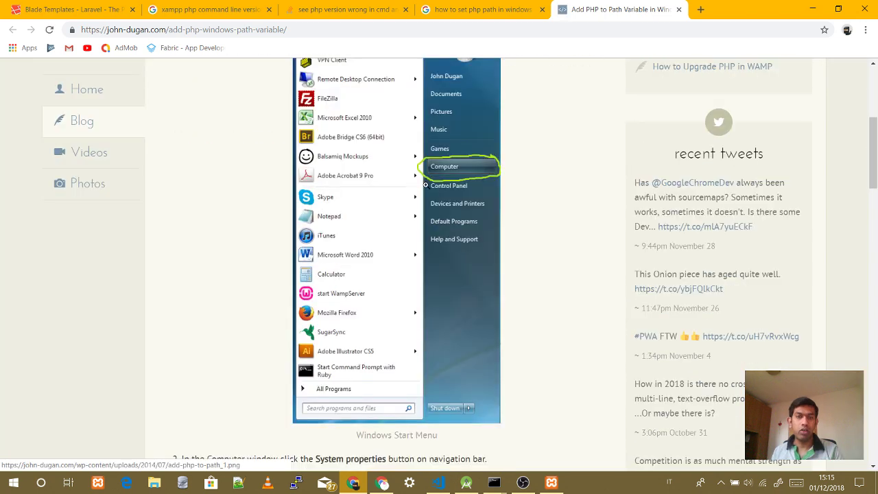
{"action": "scroll", "coordinate": [431, 175], "scroll_direction": "down", "scroll_amount": 2}
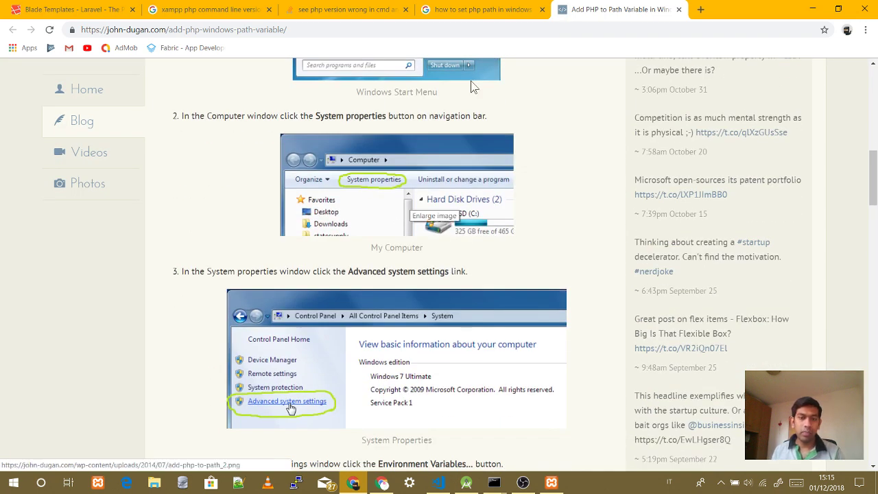
{"action": "scroll", "coordinate": [291, 423], "scroll_direction": "down", "scroll_amount": 5}
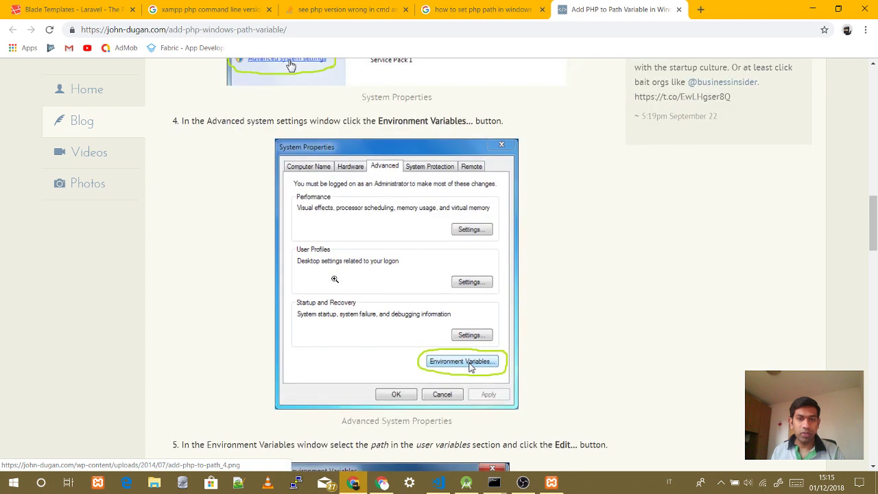
{"action": "scroll", "coordinate": [462, 339], "scroll_direction": "down", "scroll_amount": 2}
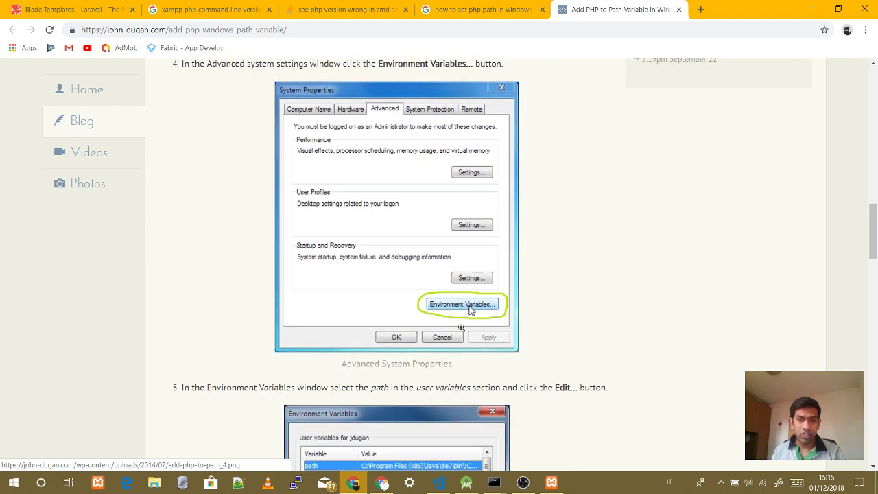
{"action": "scroll", "coordinate": [483, 316], "scroll_direction": "down", "scroll_amount": 2}
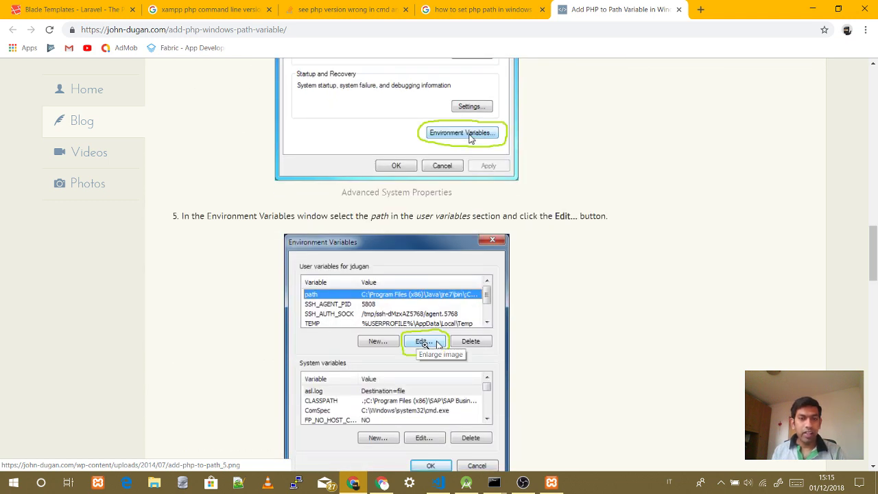
{"action": "scroll", "coordinate": [424, 343], "scroll_direction": "down", "scroll_amount": 1}
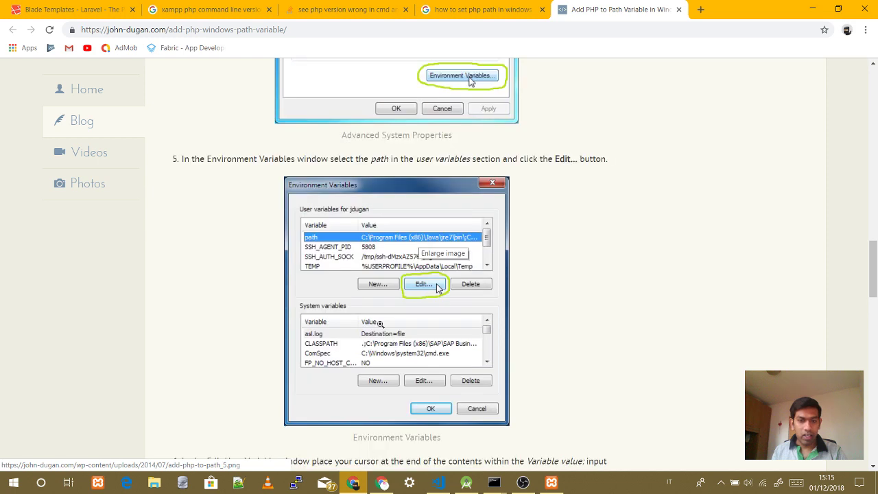
{"action": "scroll", "coordinate": [379, 324], "scroll_direction": "down", "scroll_amount": 4}
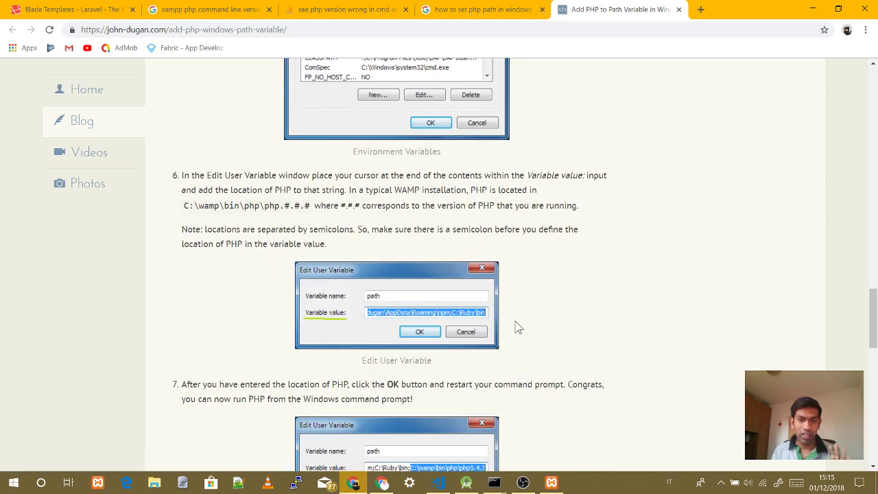
{"action": "scroll", "coordinate": [518, 328], "scroll_direction": "down", "scroll_amount": 1}
{"action": "scroll", "coordinate": [518, 328], "scroll_direction": "down", "scroll_amount": 2}
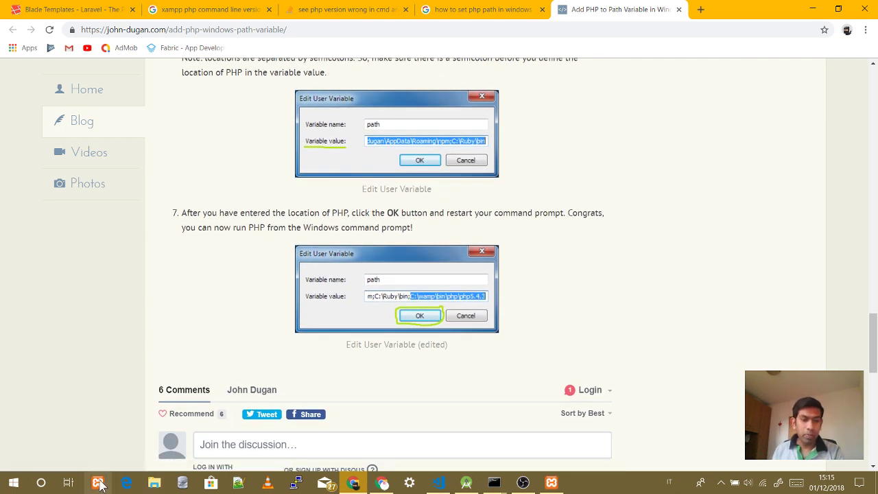
Step: Find Questo PC with a Windows search for "com" and open its properties in the Sistema window
{"action": "left_click", "coordinate": [14, 483]}
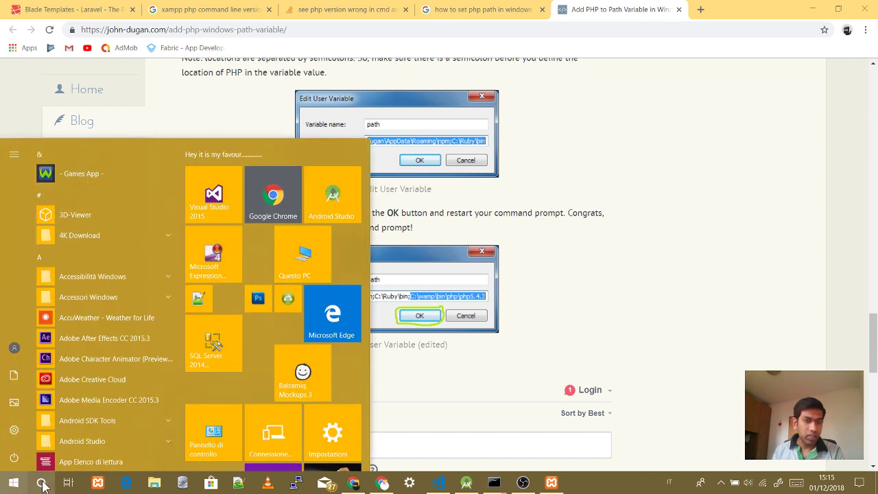
{"action": "type", "text": "myc"}
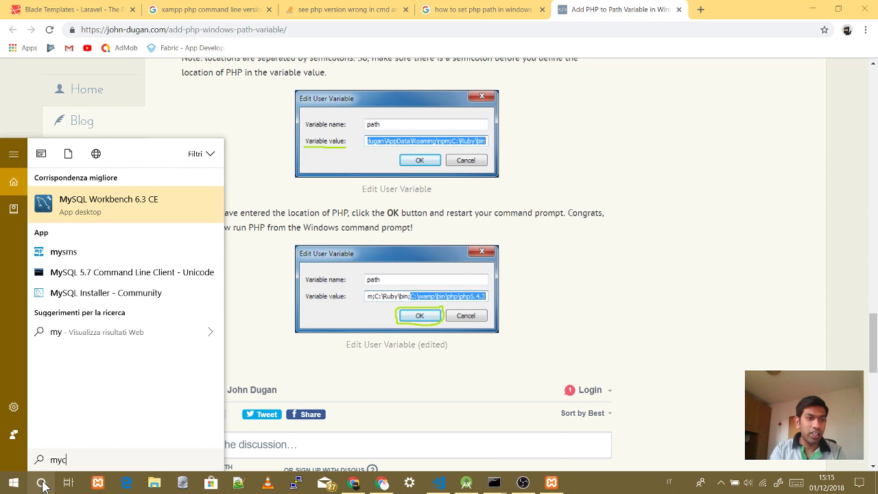
{"action": "key", "text": "BackSpace"}
{"action": "key", "text": "BackSpace"}
{"action": "key", "text": "BackSpace"}
{"action": "type", "text": "com"}
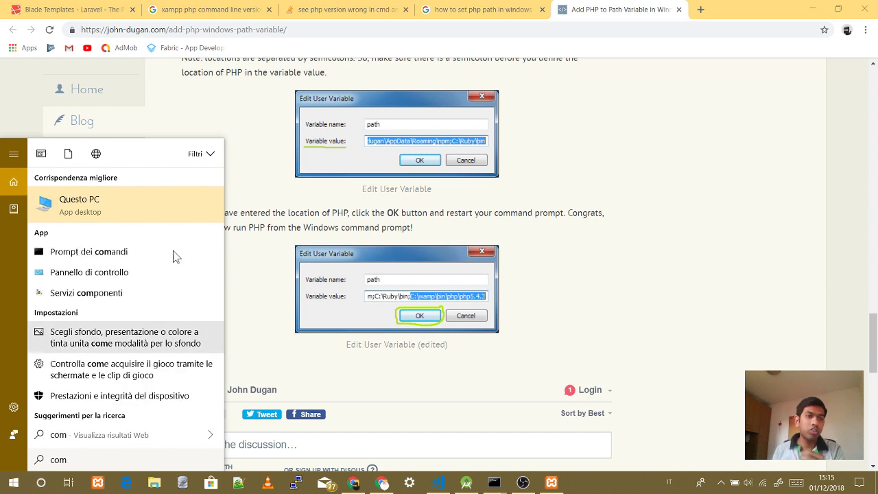
{"action": "right_click", "coordinate": [173, 218]}
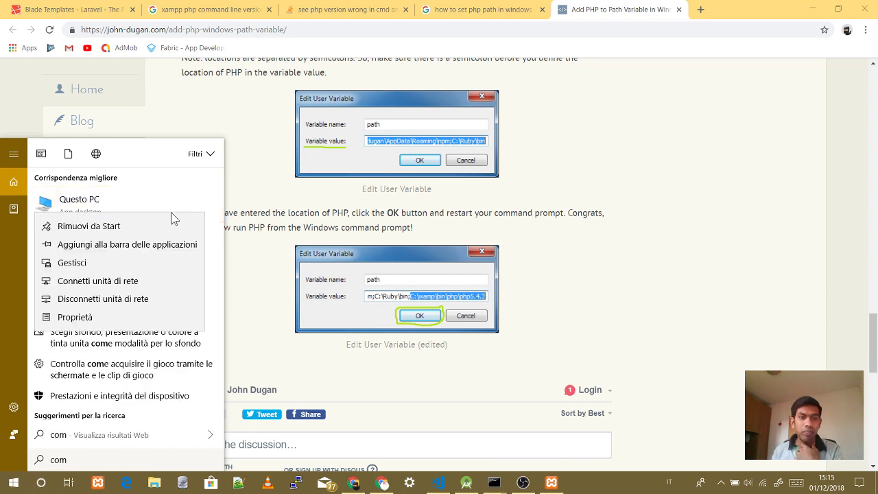
{"action": "left_click", "coordinate": [92, 316]}
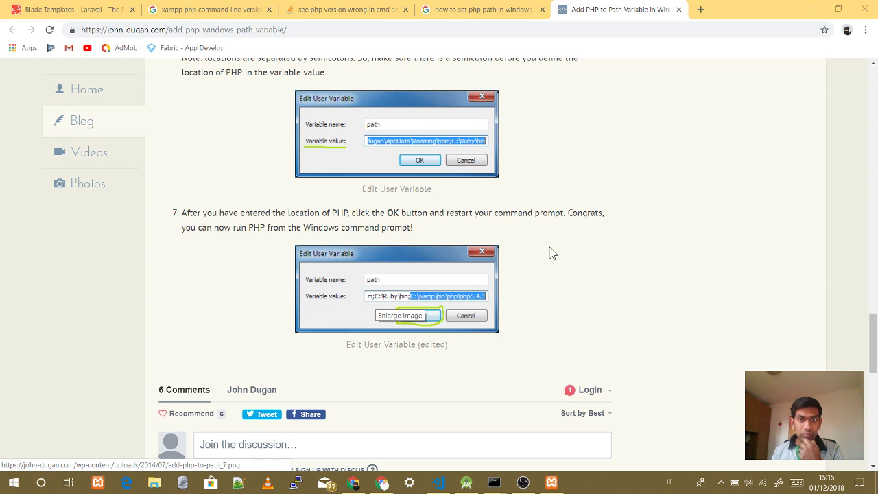
{"action": "key", "text": "super+Pause"}
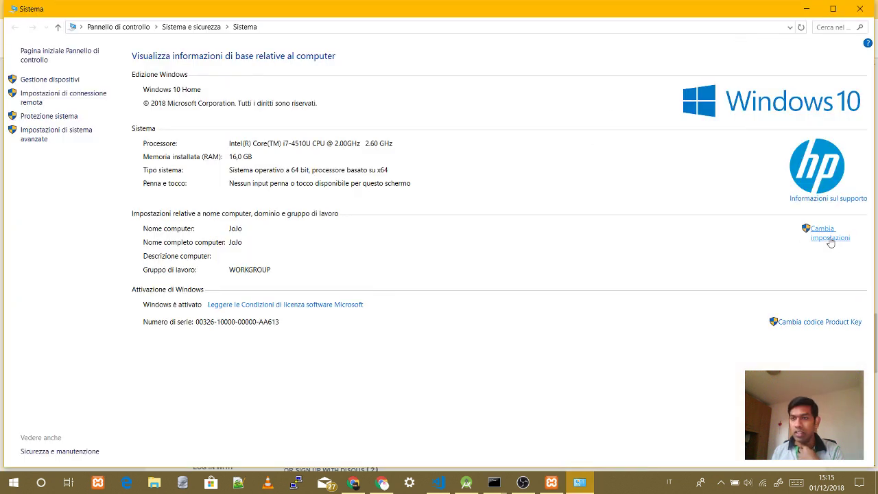
Step: Open the Proprietà del sistema dialog from the computer name settings and show its Avanzate options
{"action": "left_click", "coordinate": [815, 234]}
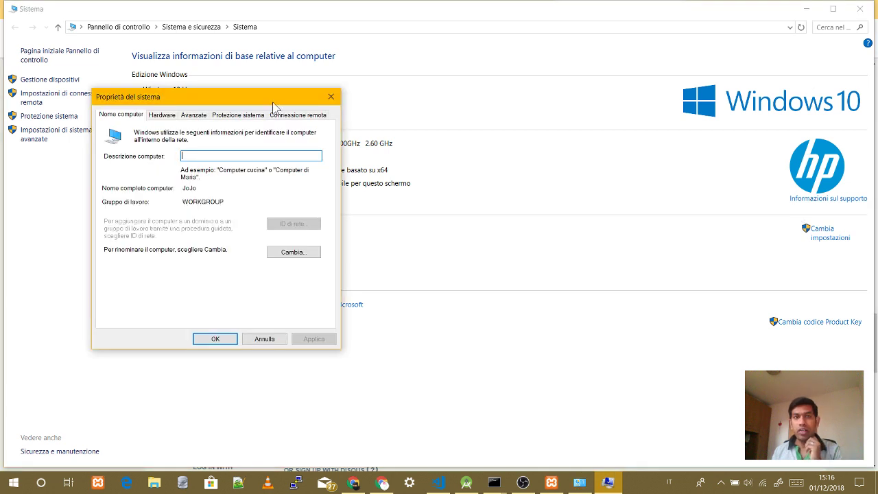
{"action": "left_click_drag", "start_coordinate": [268, 96], "coordinate": [429, 110]}
{"action": "left_click", "coordinate": [356, 130]}
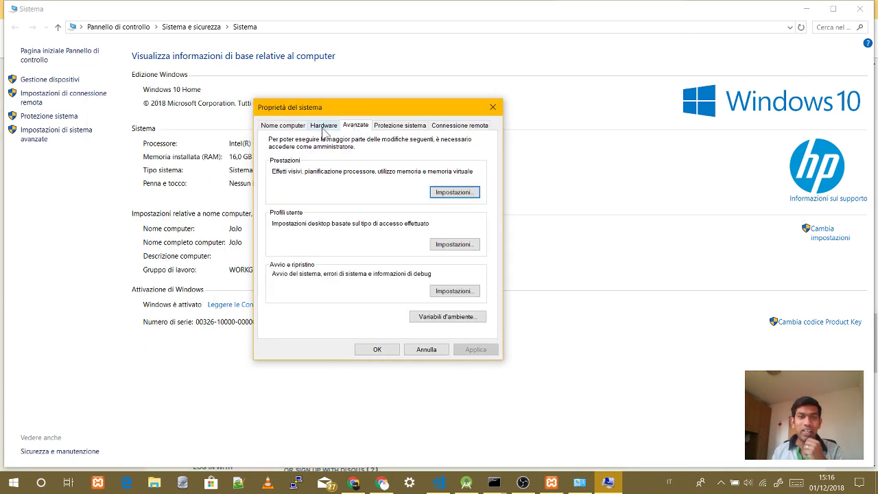
Step: Minimize the Sistema window, move the system properties dialog aside, and restore the browser to a smaller window
{"action": "left_click", "coordinate": [801, 9]}
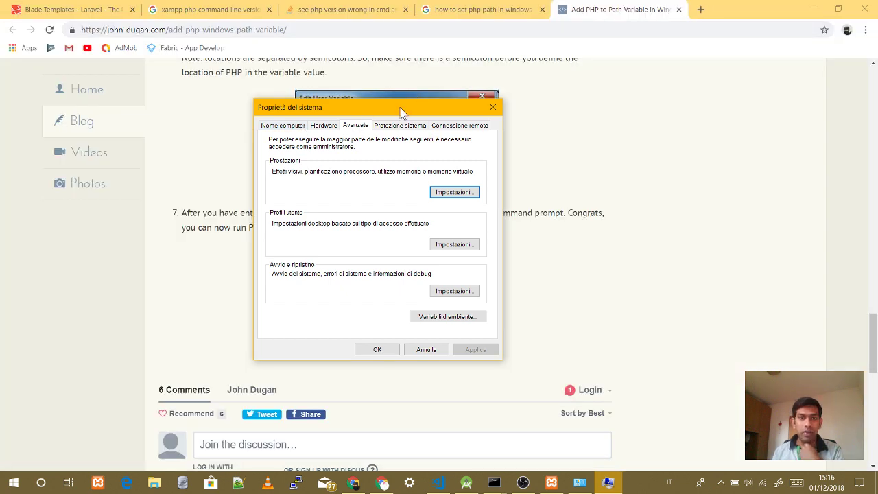
{"action": "left_click_drag", "start_coordinate": [403, 112], "coordinate": [191, 116]}
{"action": "left_click", "coordinate": [838, 9]}
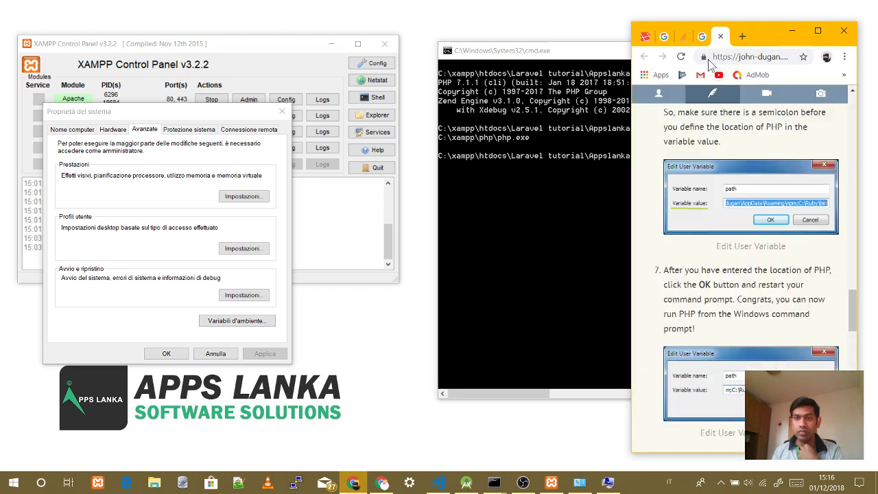
Step: Move and widen the browser window beside the system properties dialog, and return to step 4 of the PHP path instructions
{"action": "left_click_drag", "start_coordinate": [763, 33], "coordinate": [548, 11]}
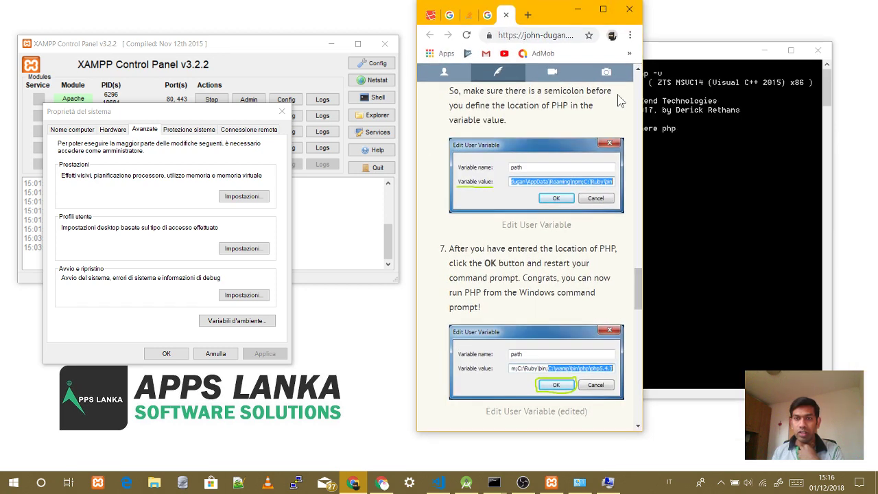
{"action": "left_click_drag", "start_coordinate": [642, 109], "coordinate": [877, 110]}
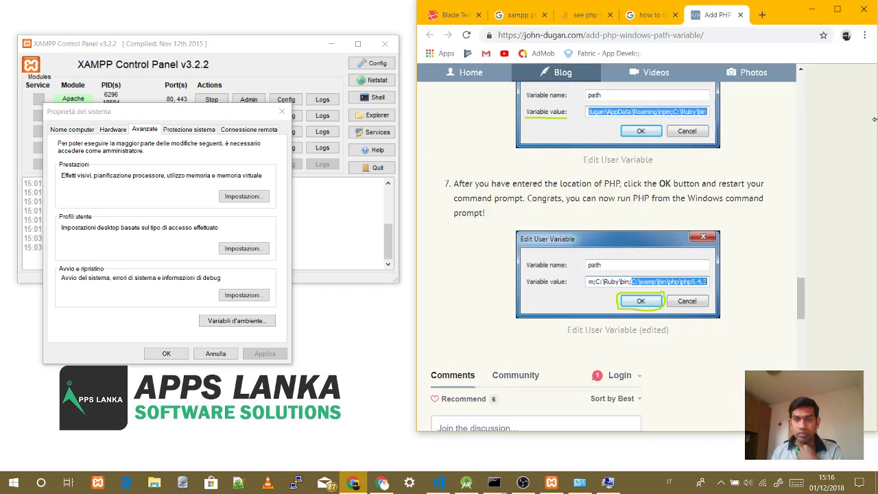
{"action": "scroll", "coordinate": [665, 192], "scroll_direction": "up", "scroll_amount": 10}
{"action": "scroll", "coordinate": [665, 193], "scroll_direction": "up", "scroll_amount": 3}
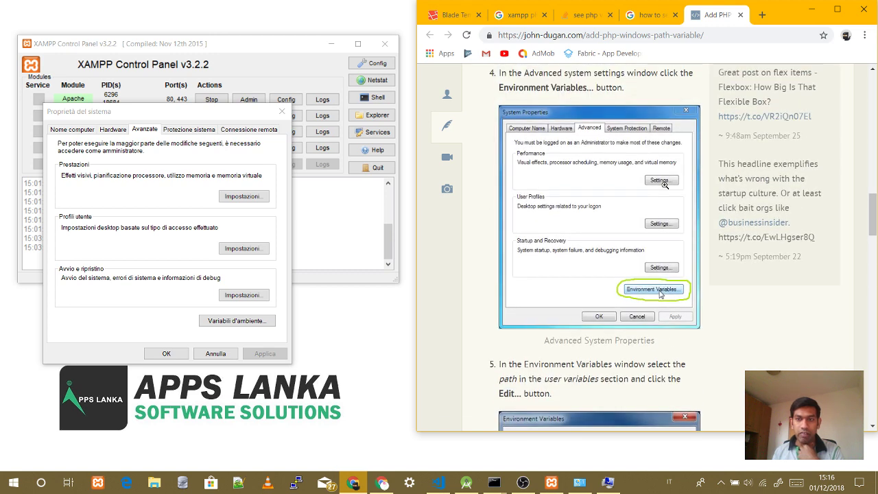
Step: Open the environment variables, bring up the user variable Path for editing, and keep its dialogs clear of the browser instructions
{"action": "left_click", "coordinate": [254, 321]}
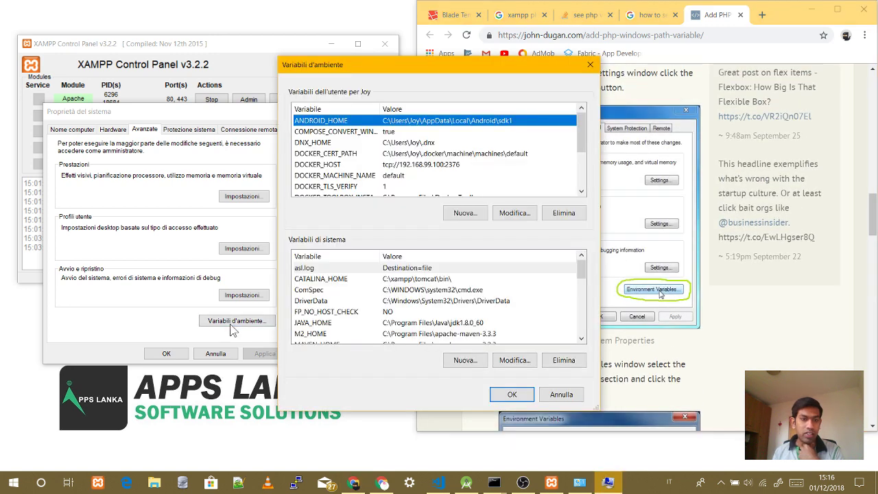
{"action": "left_click_drag", "start_coordinate": [481, 66], "coordinate": [264, 59]}
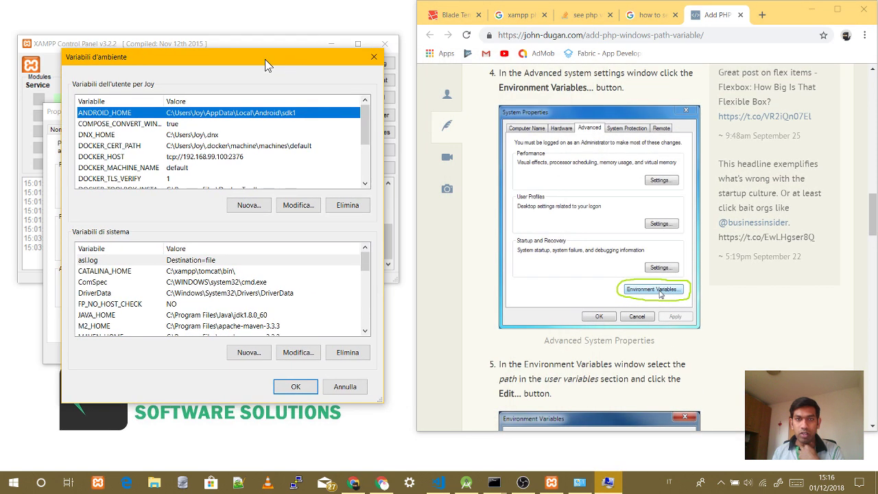
{"action": "scroll", "coordinate": [469, 194], "scroll_direction": "down", "scroll_amount": 3}
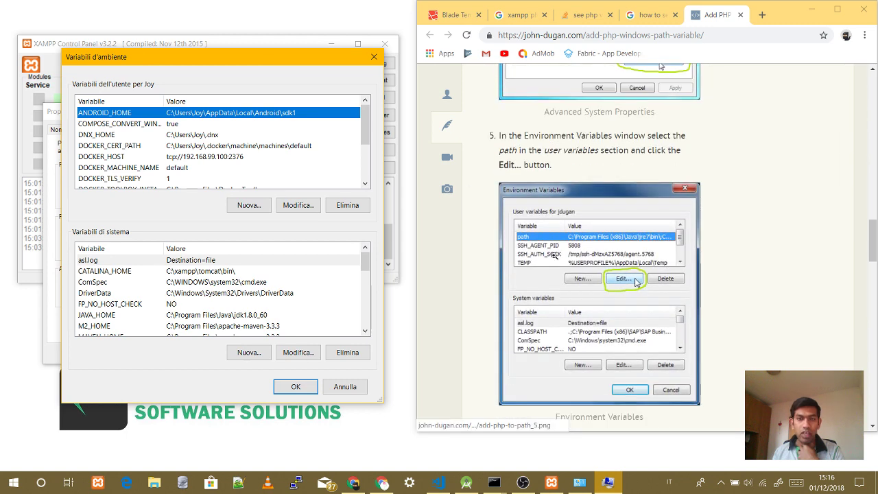
{"action": "scroll", "coordinate": [110, 144], "scroll_direction": "down", "scroll_amount": 3}
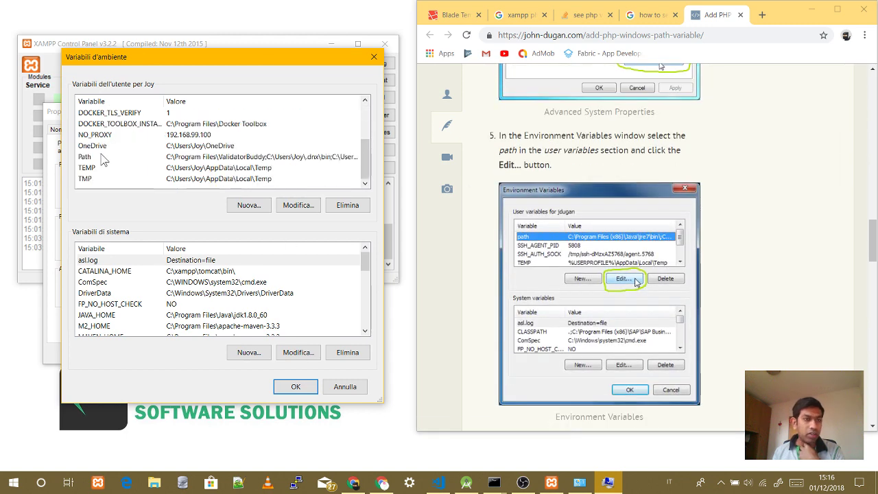
{"action": "left_click", "coordinate": [103, 157]}
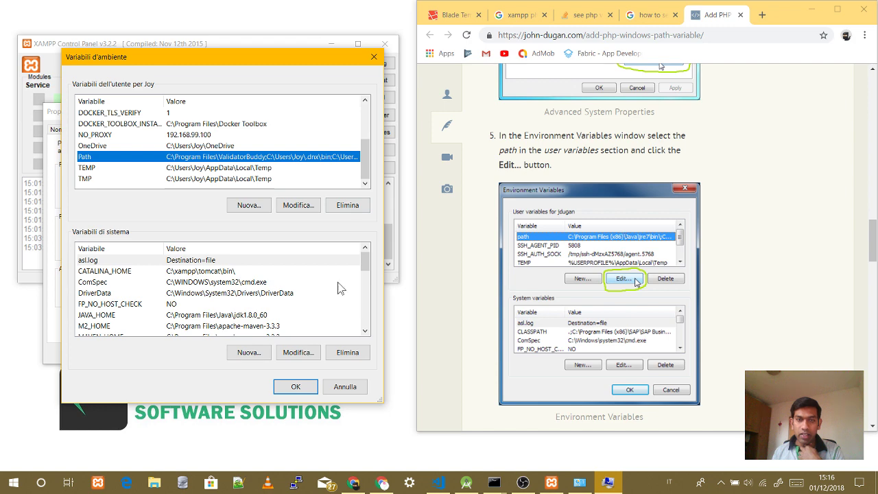
{"action": "left_click", "coordinate": [305, 208]}
{"action": "left_click_drag", "start_coordinate": [434, 93], "coordinate": [233, 94]}
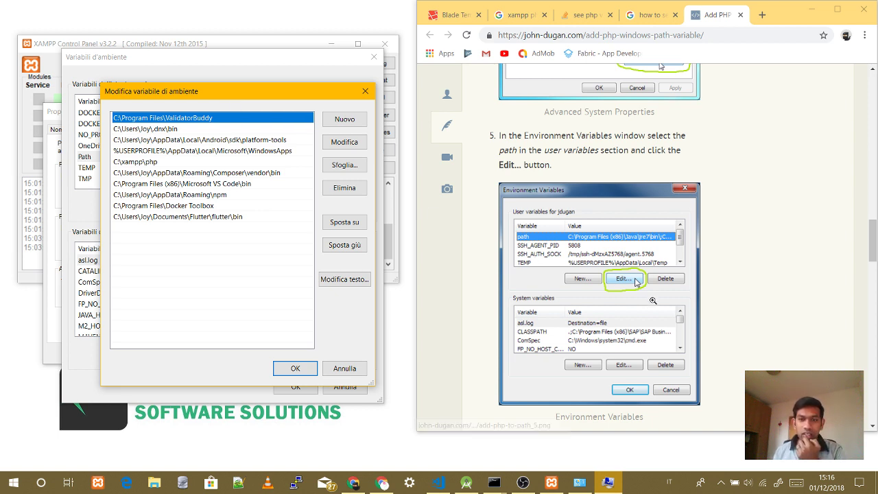
Step: Read step 6 of the instructions on adding the PHP location, and select the C:\xampp\php entry of the Path variable
{"action": "scroll", "coordinate": [653, 300], "scroll_direction": "down", "scroll_amount": 1}
{"action": "scroll", "coordinate": [653, 300], "scroll_direction": "down", "scroll_amount": 3}
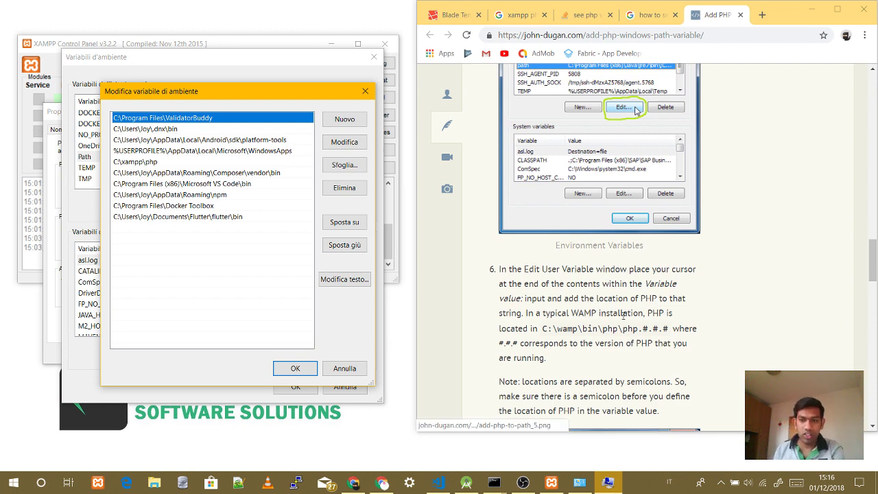
{"action": "scroll", "coordinate": [624, 322], "scroll_direction": "down", "scroll_amount": 2}
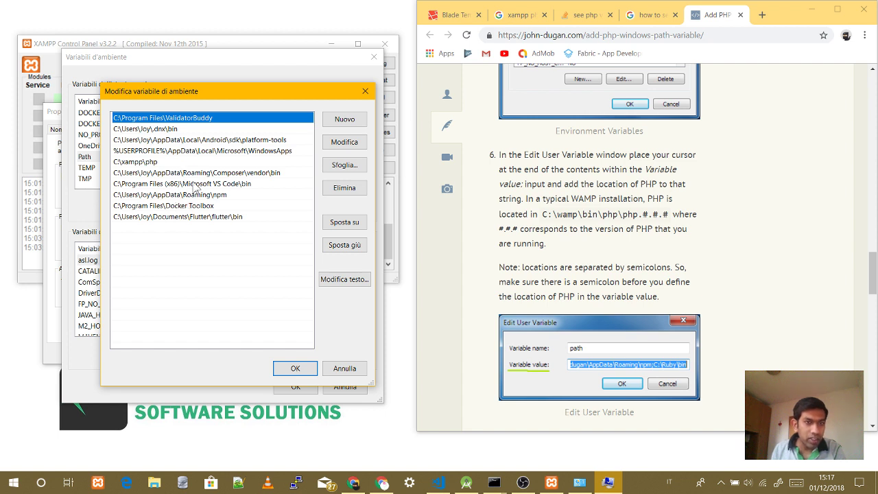
{"action": "left_click", "coordinate": [167, 161]}
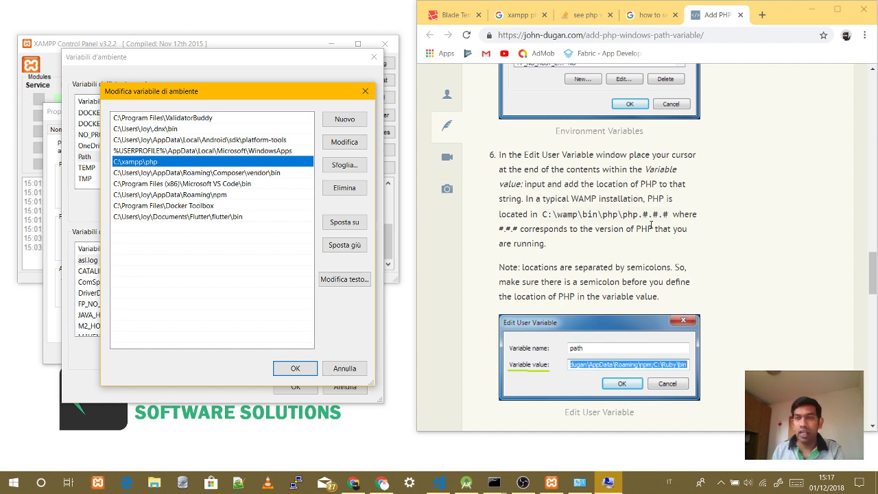
{"action": "scroll", "coordinate": [730, 166], "scroll_direction": "down", "scroll_amount": 1}
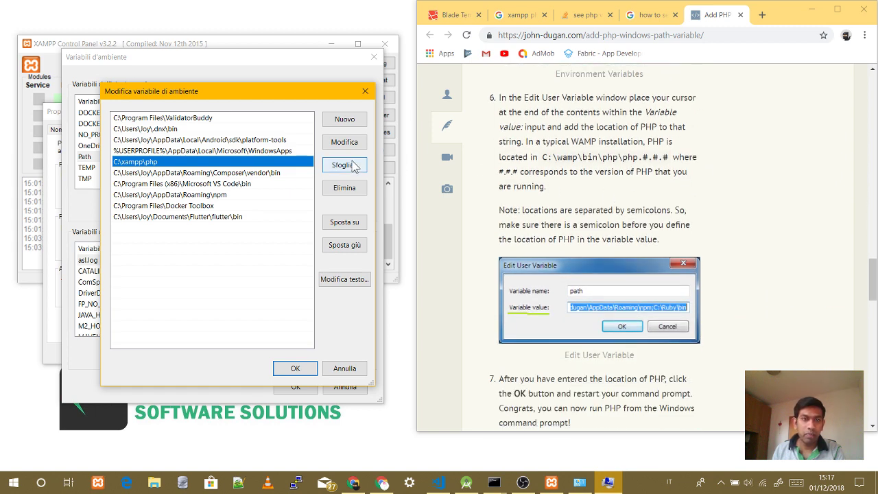
Step: Browse in File Explorer to the php folder inside xampp7.2 on drive C
{"action": "left_click", "coordinate": [155, 484]}
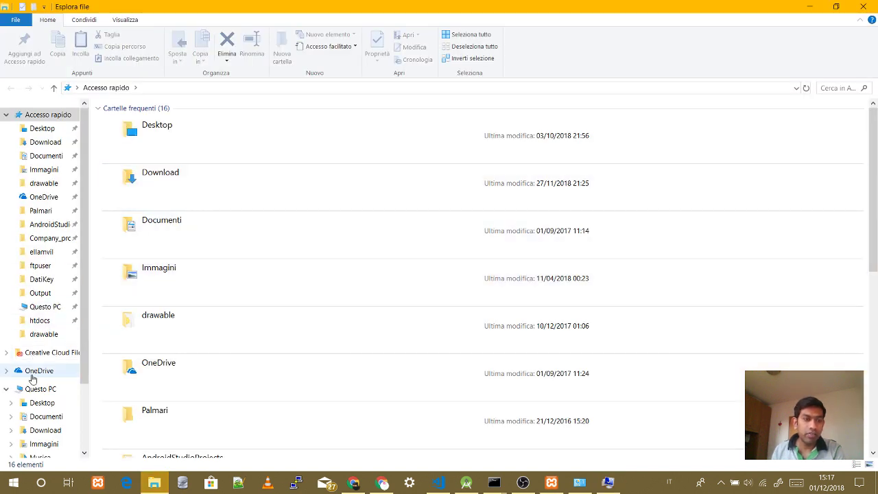
{"action": "left_click", "coordinate": [39, 389]}
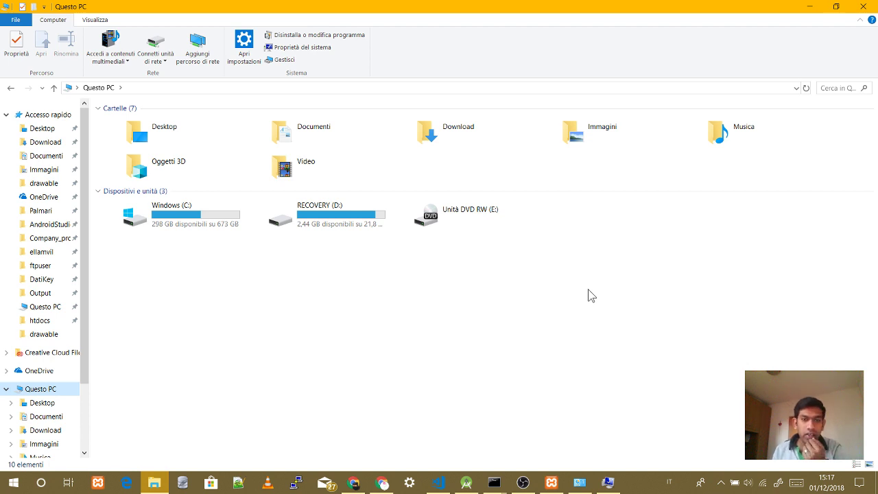
{"action": "double_click", "coordinate": [225, 219]}
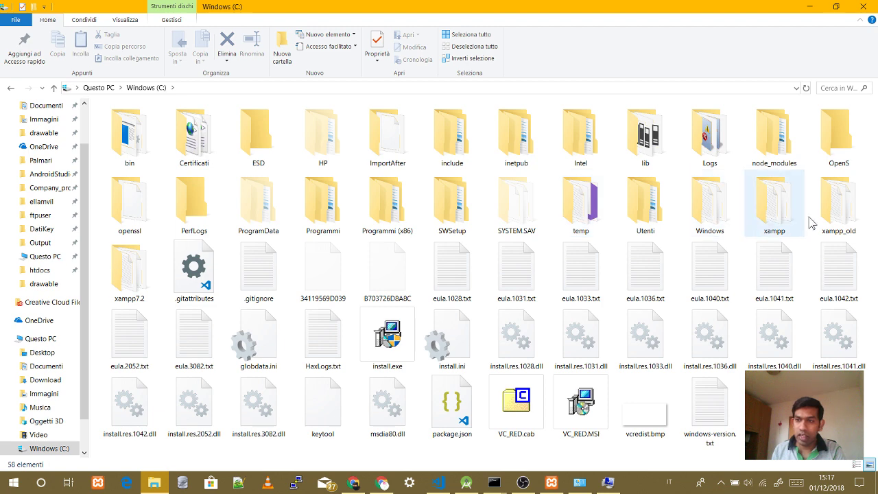
{"action": "left_click", "coordinate": [134, 288]}
{"action": "double_click", "coordinate": [134, 288]}
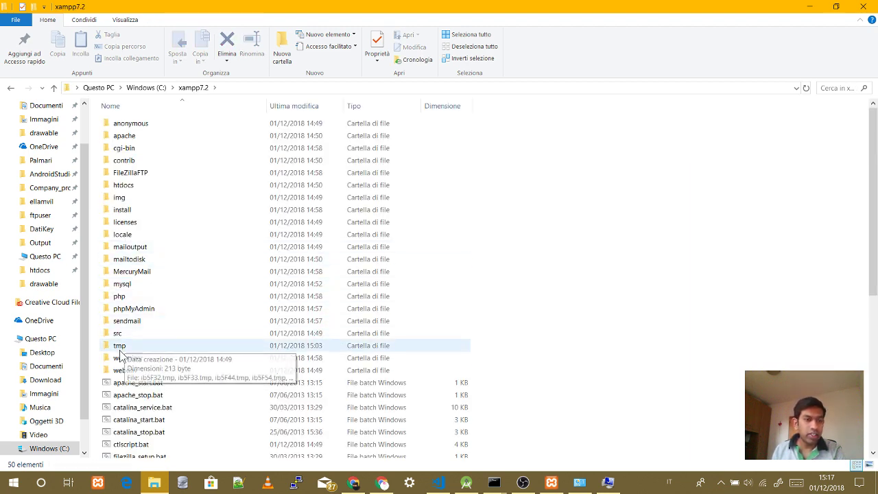
{"action": "left_click", "coordinate": [126, 299]}
{"action": "double_click", "coordinate": [127, 299]}
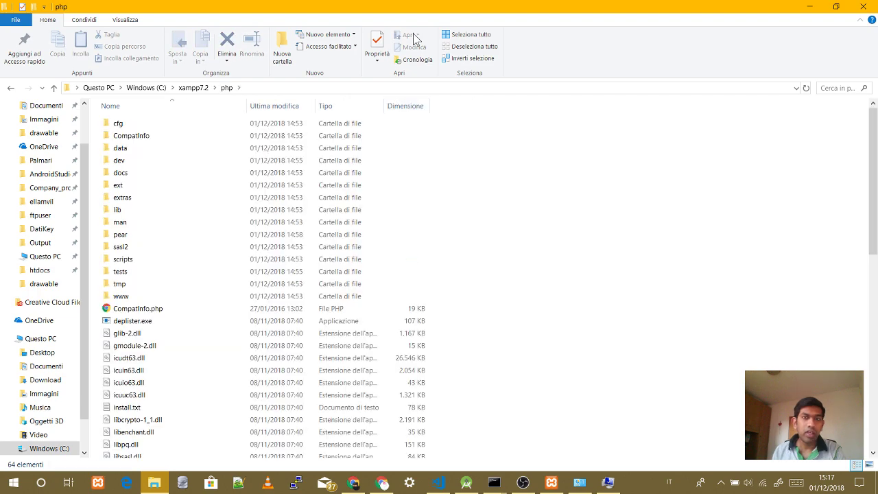
Step: Restore the php folder window to a smaller size, move it aside, and copy its folder path
{"action": "double_click", "coordinate": [426, 10]}
{"action": "left_click_drag", "start_coordinate": [431, 18], "coordinate": [505, 35]}
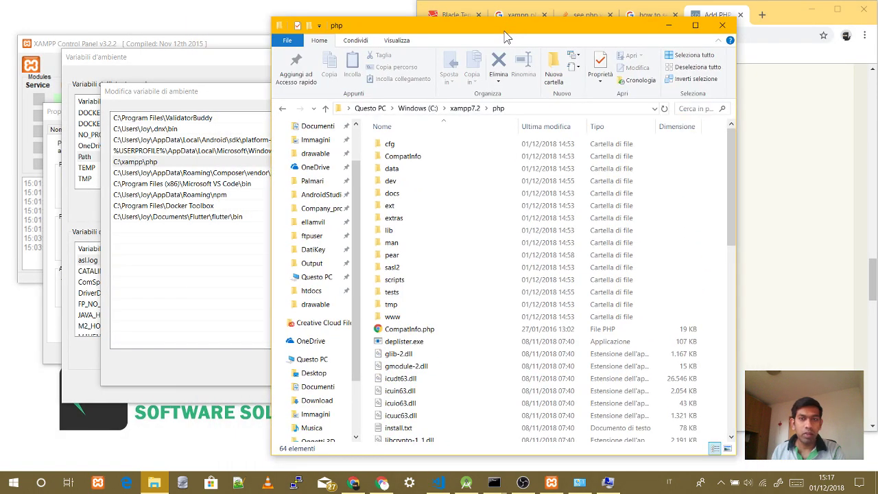
{"action": "left_click", "coordinate": [523, 113]}
{"action": "key", "text": "BackSpace"}
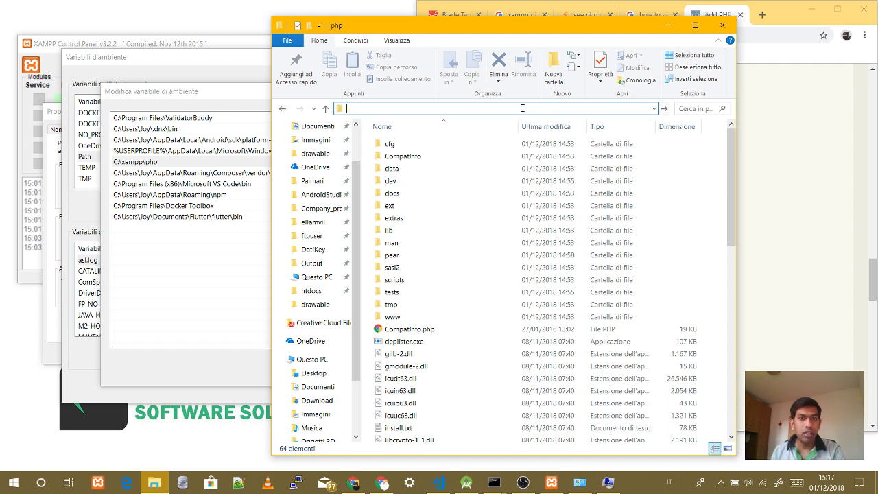
Step: Change the C:\xampp\php entry of the user Path variable to C:\xampp7.2\php and accept all open system dialogs
{"action": "left_click", "coordinate": [200, 93]}
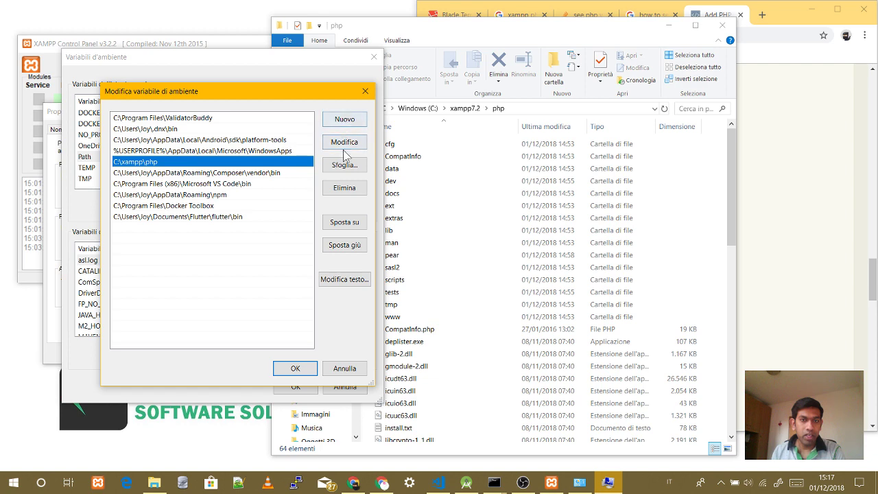
{"action": "left_click", "coordinate": [345, 150]}
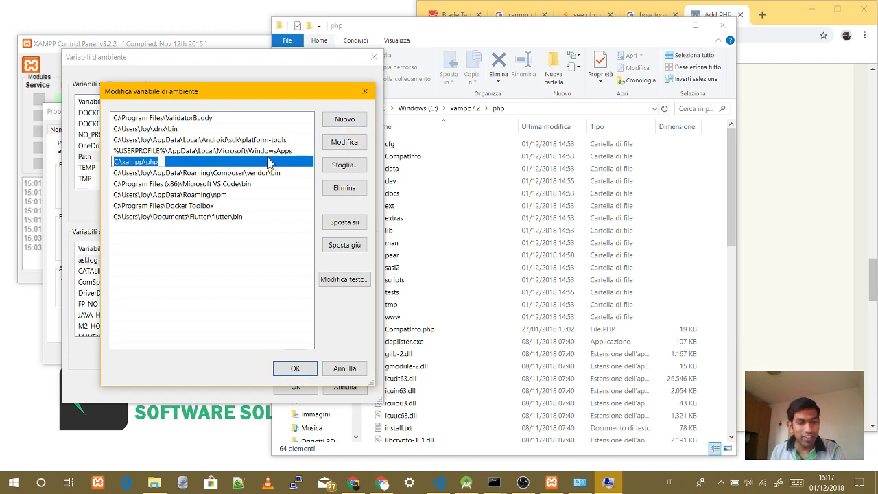
{"action": "type", "text": "C:\\xampp7.2\\php"}
{"action": "left_click", "coordinate": [210, 316]}
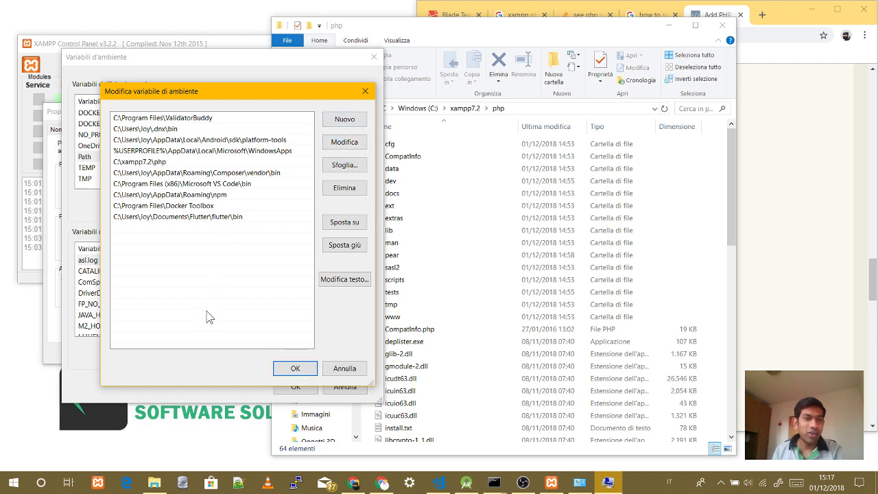
{"action": "left_click", "coordinate": [296, 369]}
{"action": "left_click", "coordinate": [299, 385]}
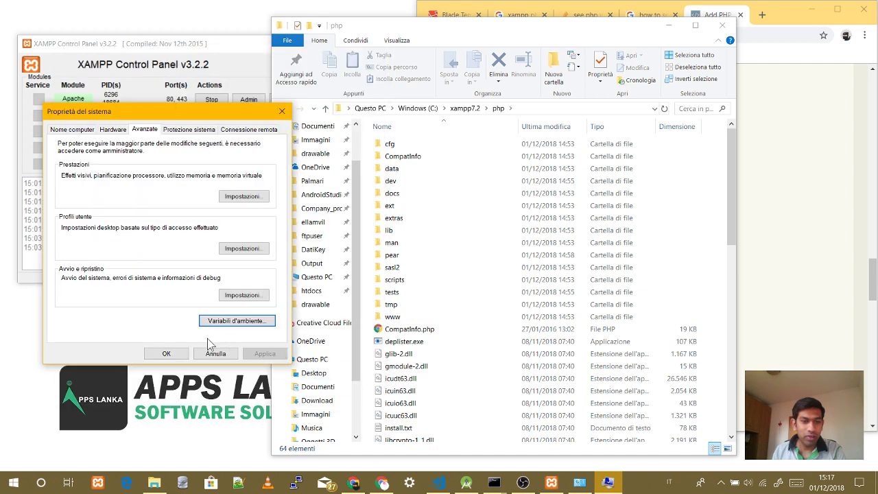
{"action": "left_click", "coordinate": [166, 354]}
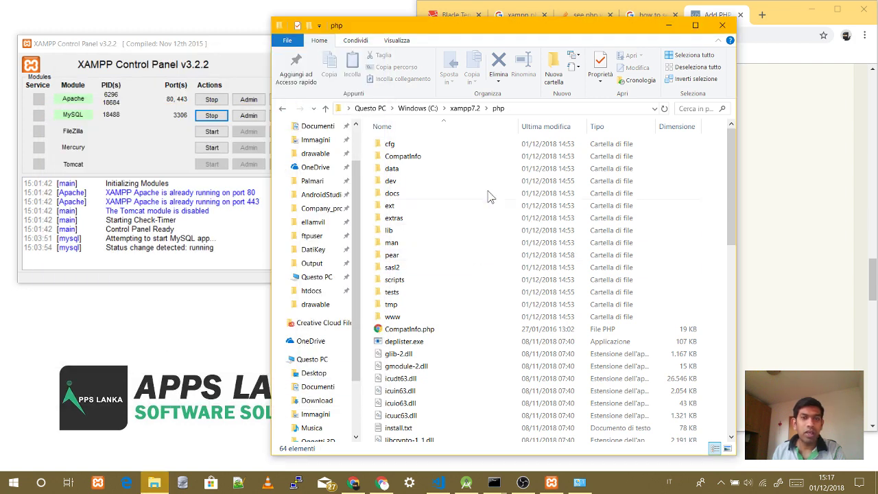
Step: Stop the Apache and MySQL modules in the XAMPP Control Panel and start both again
{"action": "left_click", "coordinate": [192, 239]}
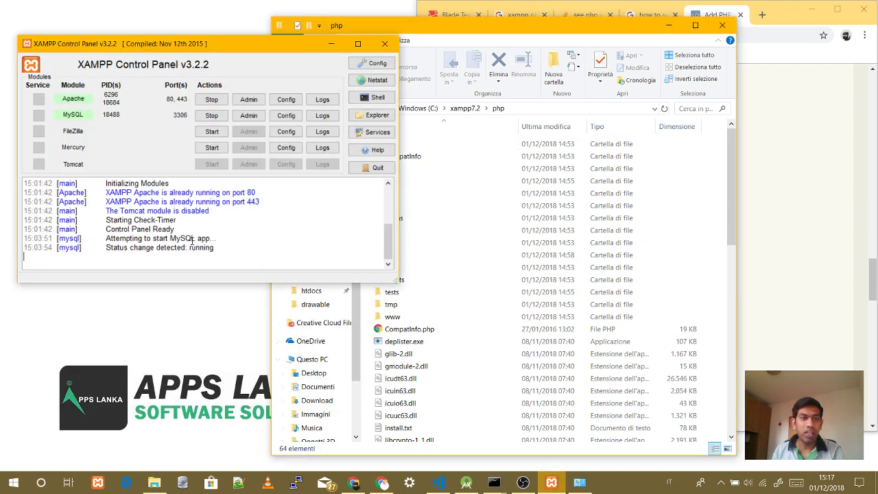
{"action": "left_click", "coordinate": [212, 99]}
{"action": "left_click", "coordinate": [212, 115]}
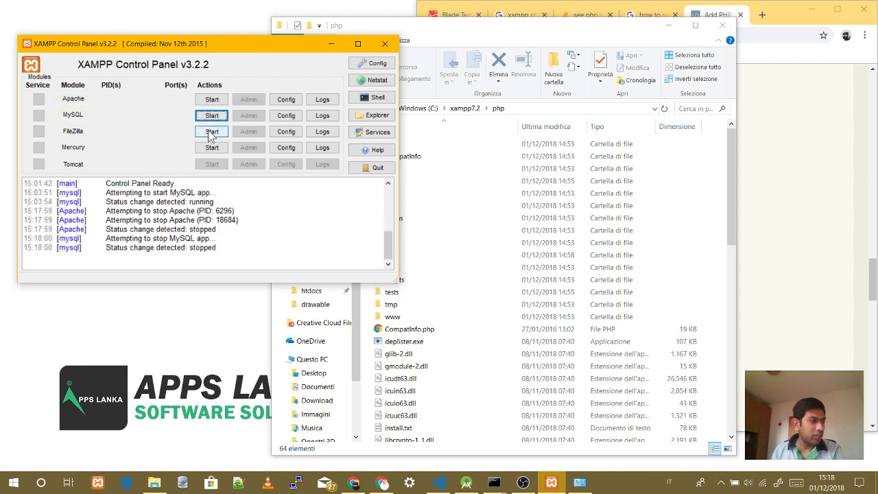
{"action": "left_click", "coordinate": [212, 99]}
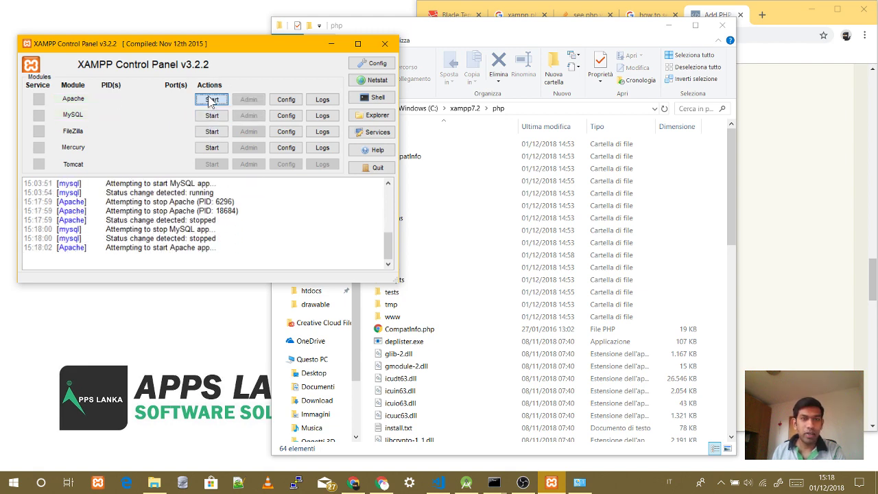
{"action": "left_click", "coordinate": [212, 115]}
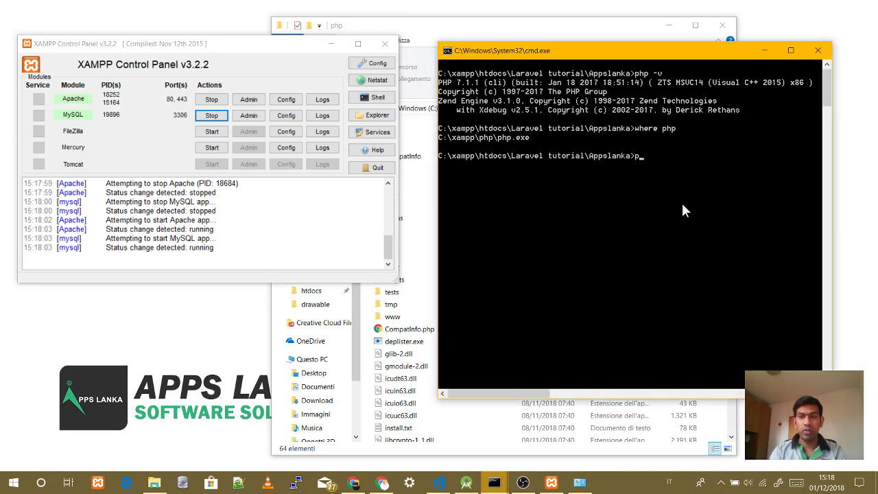
Step: Run "where php" in the open command prompt to check which PHP executable it uses
{"action": "key", "text": "BackSpace"}
{"action": "type", "text": "hp"}
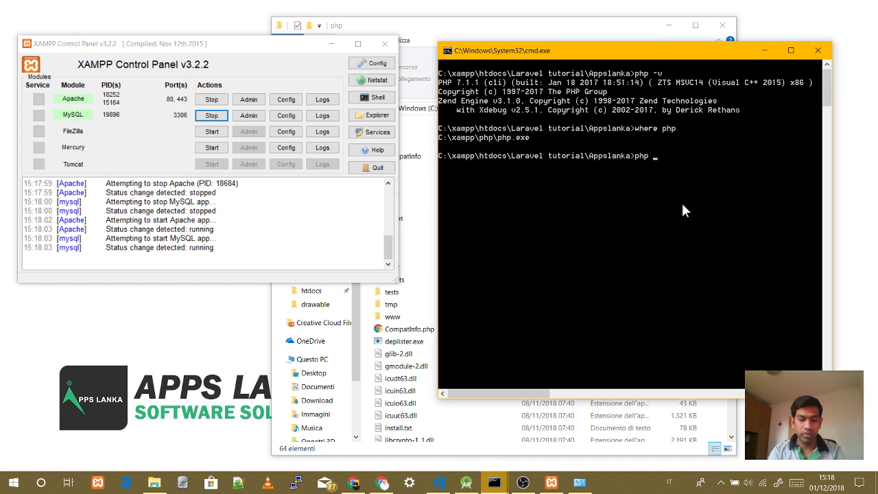
{"action": "key", "text": "BackSpace"}
{"action": "key", "text": "BackSpace"}
{"action": "key", "text": "BackSpace"}
{"action": "key", "text": "BackSpace"}
{"action": "type", "text": "w"}
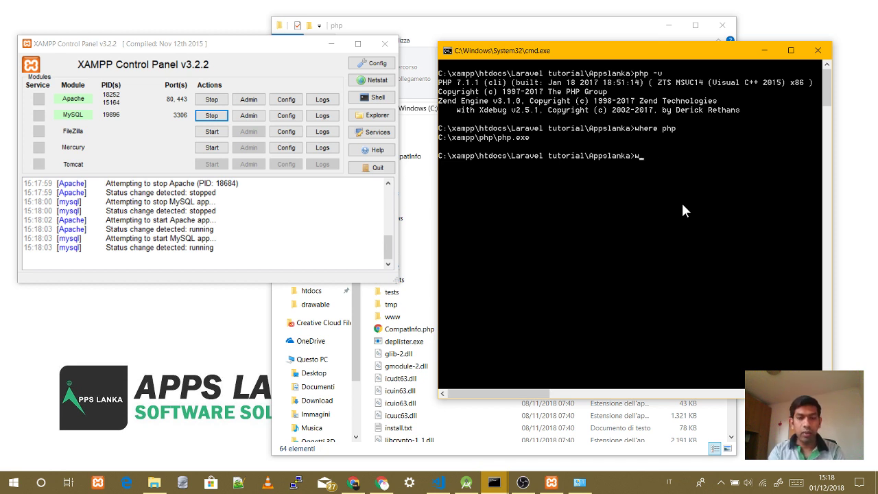
{"action": "type", "text": "here php"}
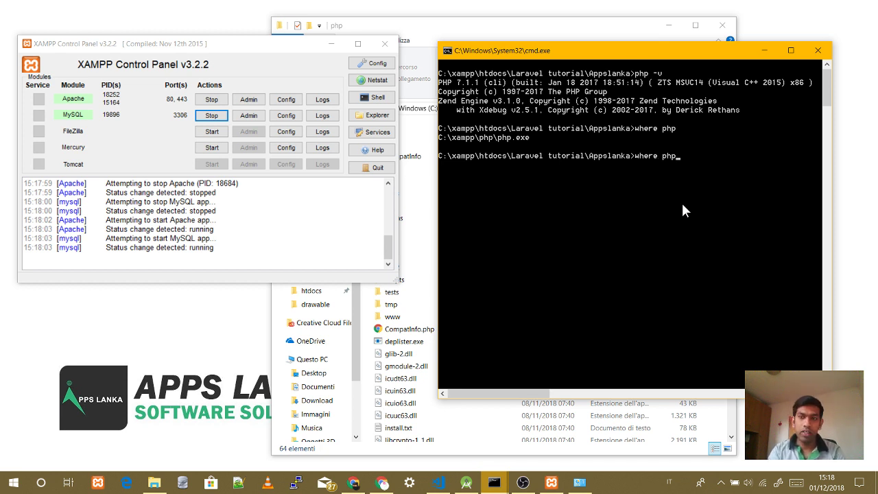
{"action": "key", "text": "Return"}
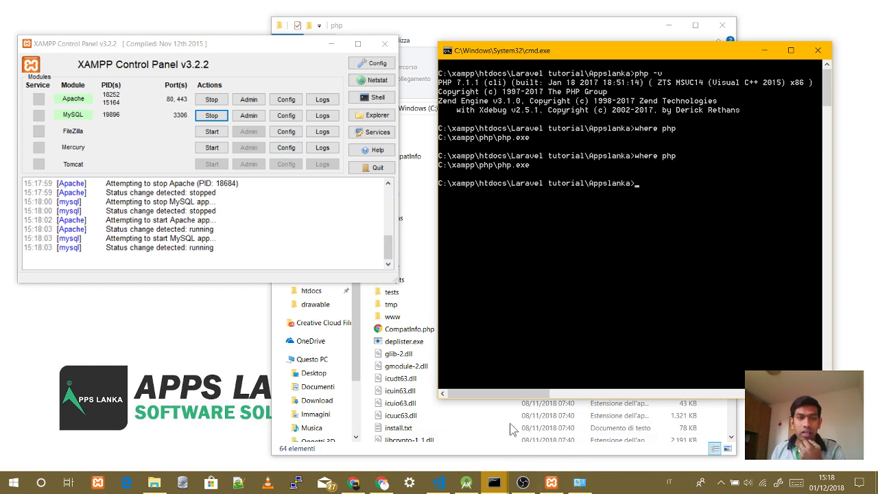
Step: Restart Apache and MySQL once more from the XAMPP Control Panel
{"action": "left_click", "coordinate": [212, 99]}
{"action": "left_click", "coordinate": [212, 115]}
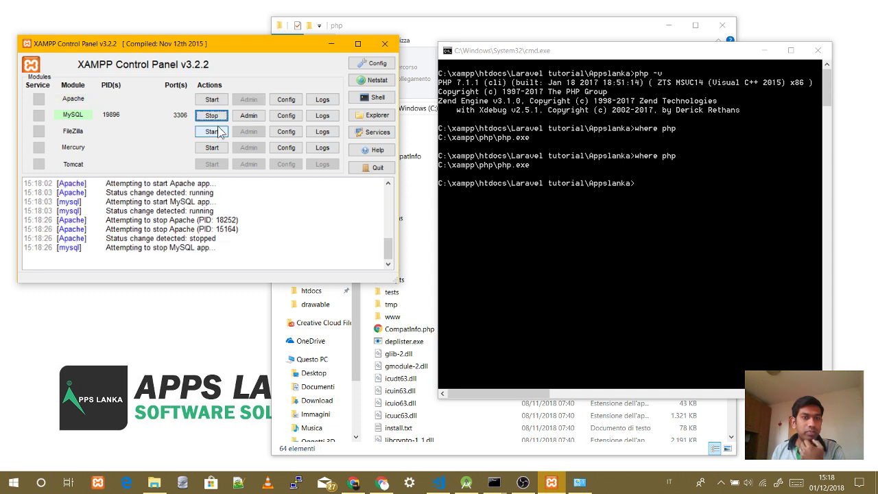
{"action": "left_click", "coordinate": [211, 99]}
{"action": "left_click", "coordinate": [212, 115]}
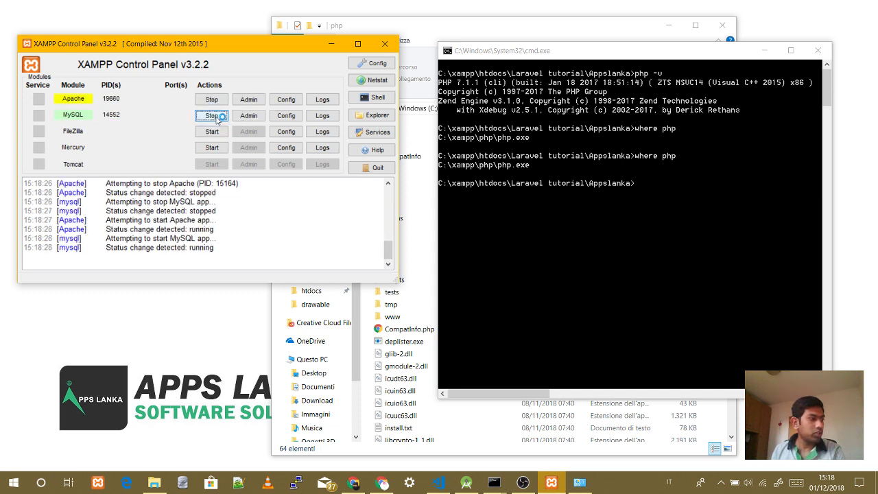
Step: Run "php -v" in the open command prompt to check the PHP version in use
{"action": "left_click", "coordinate": [643, 194]}
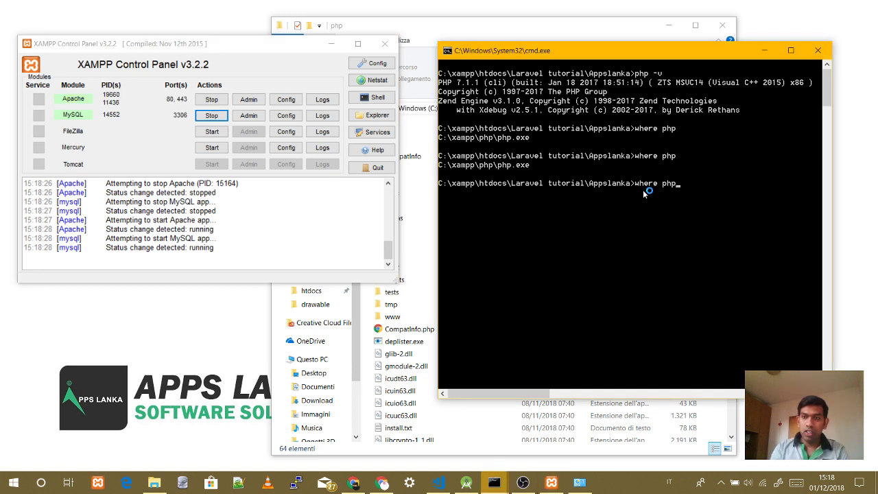
{"action": "key", "text": "BackSpace"}
{"action": "key", "text": "BackSpace"}
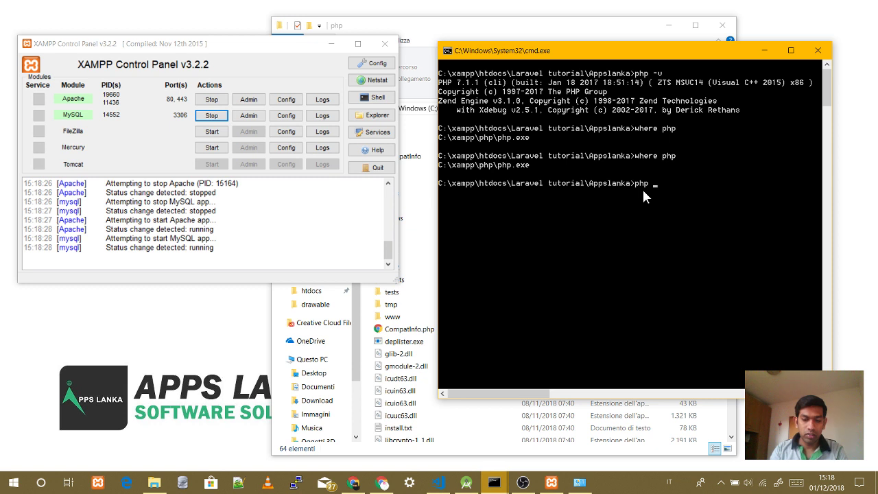
{"action": "key", "text": "Return"}
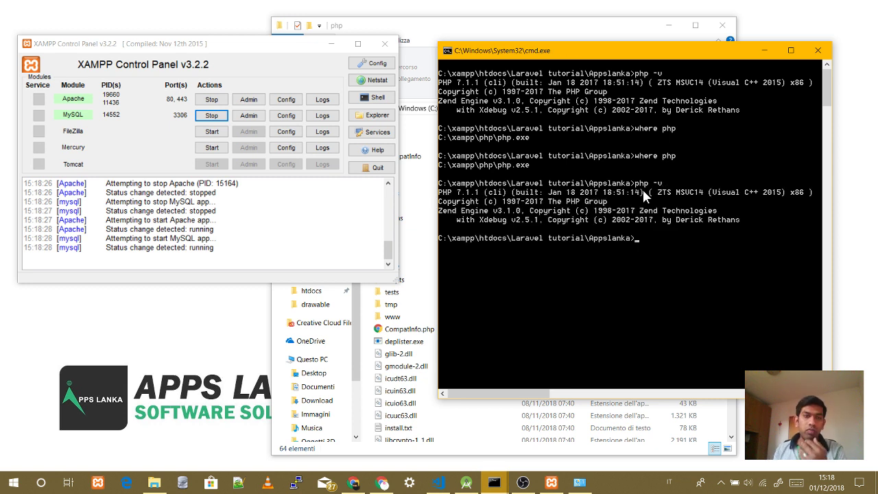
Step: Bring up the Windows System window and open the environment variables from the advanced system properties
{"action": "left_click", "coordinate": [308, 253]}
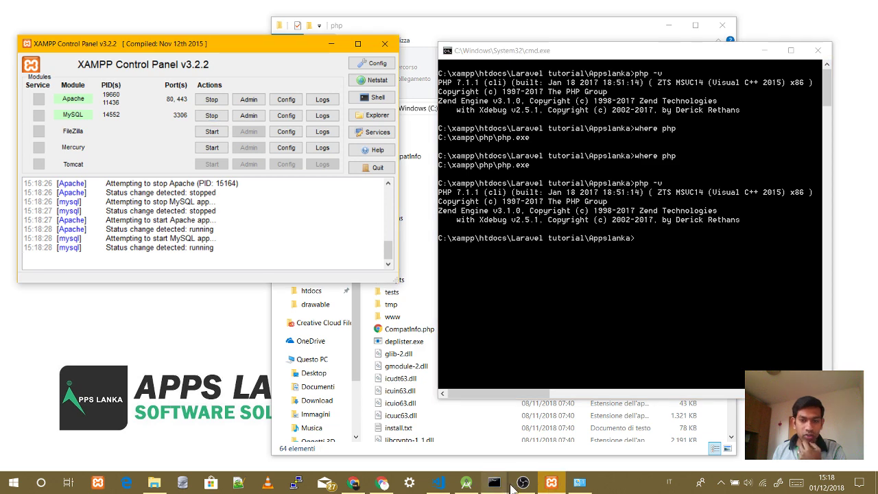
{"action": "left_click", "coordinate": [580, 482]}
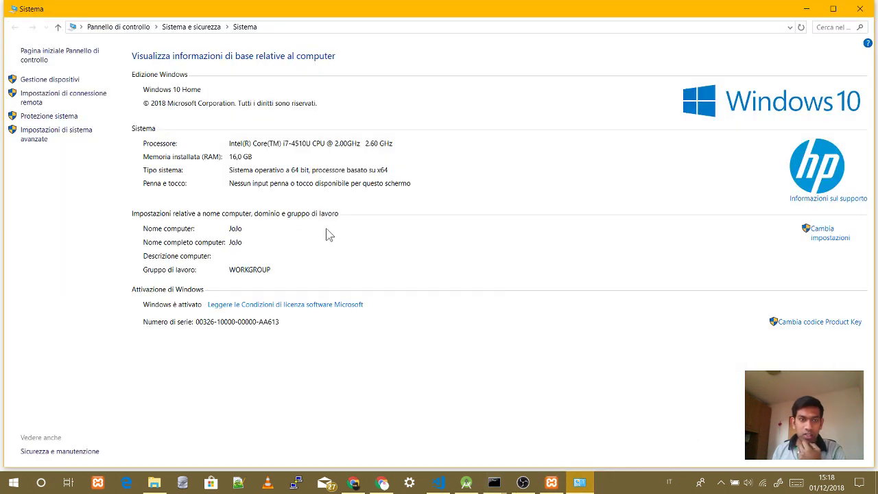
{"action": "left_click", "coordinate": [808, 234]}
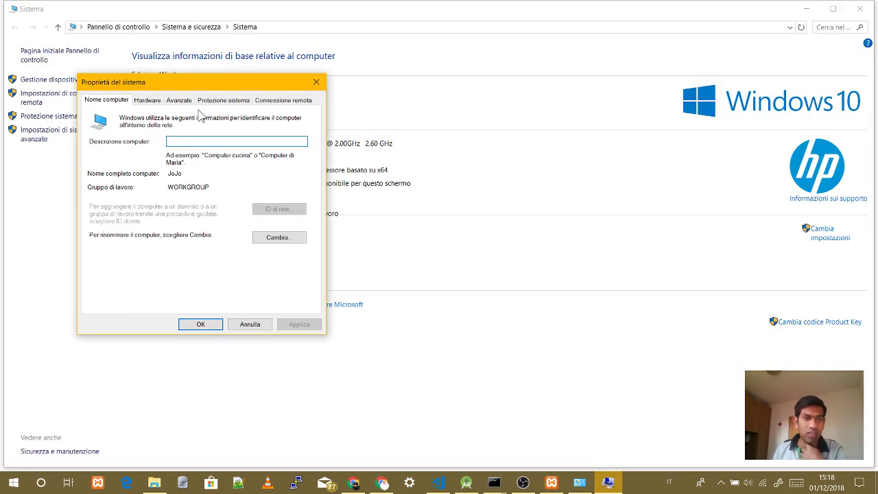
{"action": "left_click", "coordinate": [148, 101]}
{"action": "left_click", "coordinate": [181, 103]}
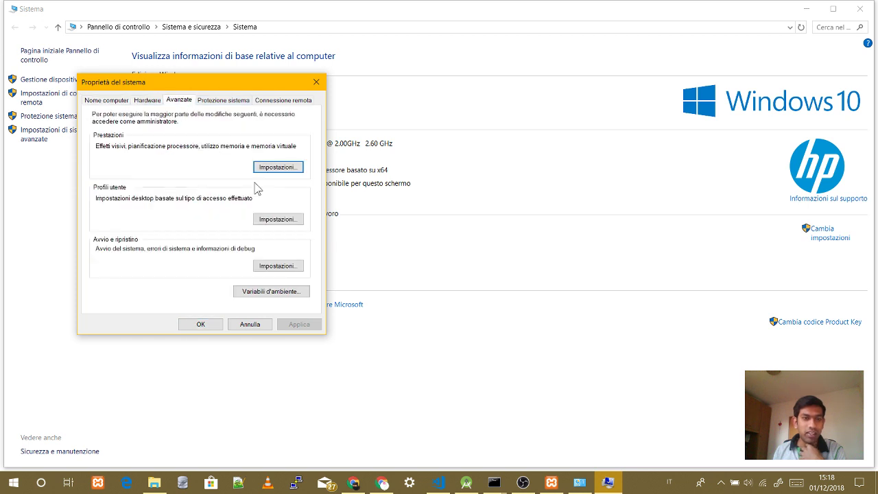
{"action": "left_click", "coordinate": [277, 292]}
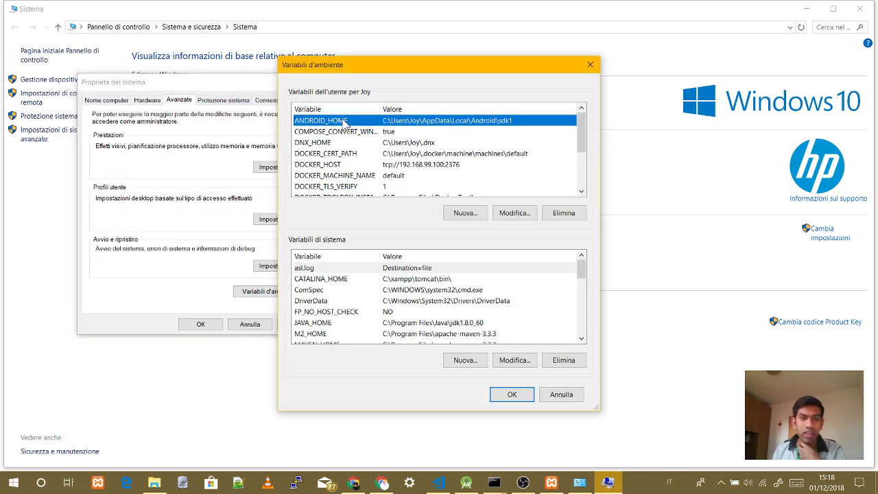
Step: Find the Path variable among the system variables and open it for editing
{"action": "scroll", "coordinate": [340, 133], "scroll_direction": "down", "scroll_amount": 3}
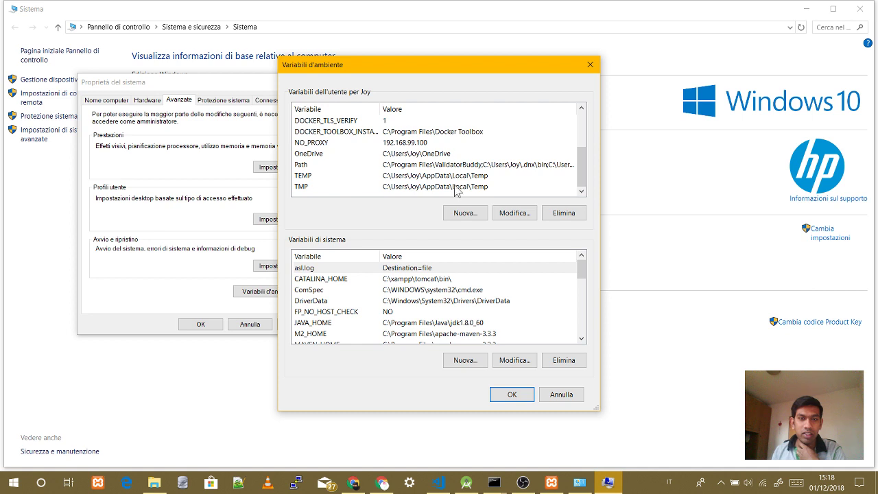
{"action": "key", "text": "Home"}
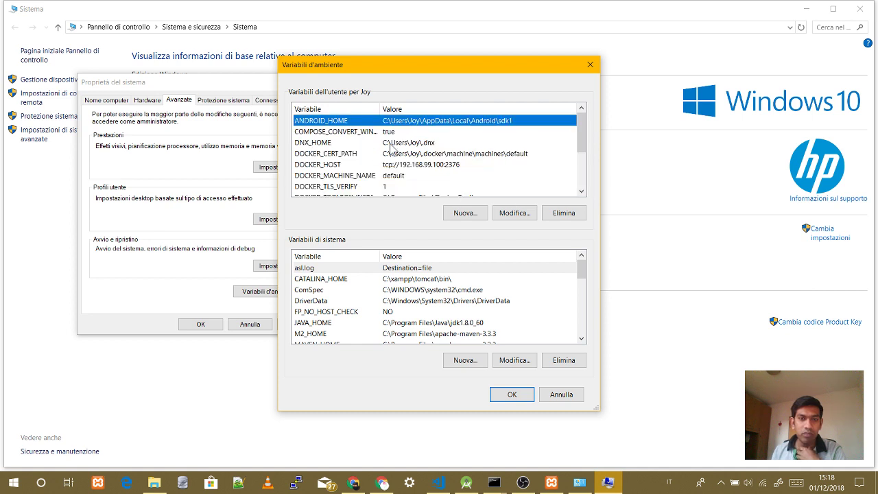
{"action": "scroll", "coordinate": [394, 146], "scroll_direction": "down", "scroll_amount": 3}
{"action": "scroll", "coordinate": [387, 281], "scroll_direction": "down", "scroll_amount": 6}
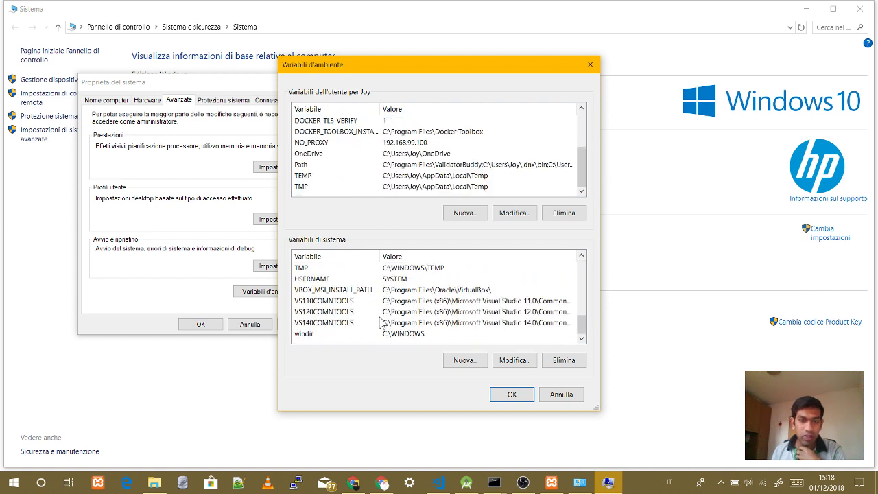
{"action": "scroll", "coordinate": [382, 322], "scroll_direction": "up", "scroll_amount": 4}
{"action": "scroll", "coordinate": [381, 322], "scroll_direction": "up", "scroll_amount": 2}
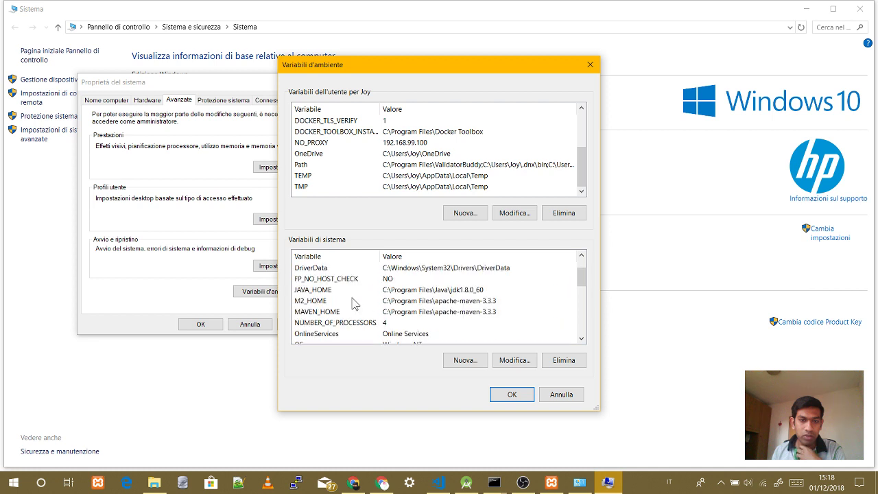
{"action": "scroll", "coordinate": [354, 303], "scroll_direction": "down", "scroll_amount": 1}
{"action": "scroll", "coordinate": [354, 303], "scroll_direction": "down", "scroll_amount": 1}
{"action": "scroll", "coordinate": [354, 304], "scroll_direction": "down", "scroll_amount": 1}
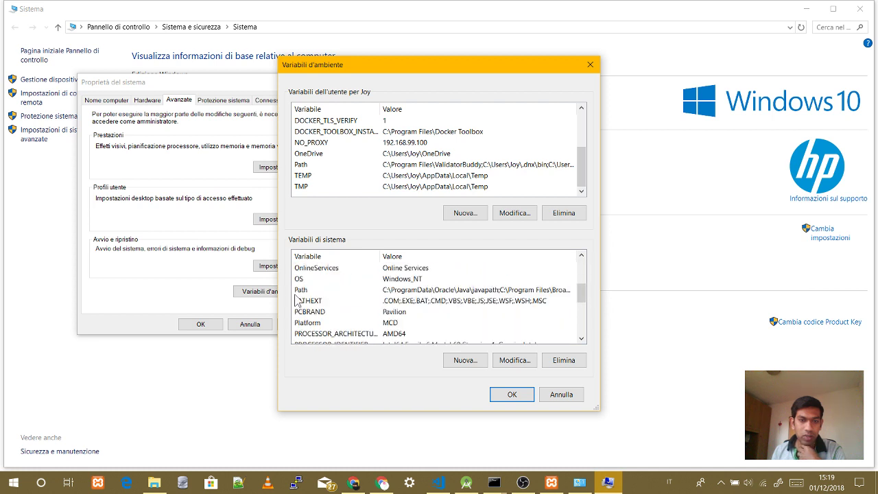
{"action": "left_click", "coordinate": [302, 289]}
{"action": "left_click", "coordinate": [515, 360]}
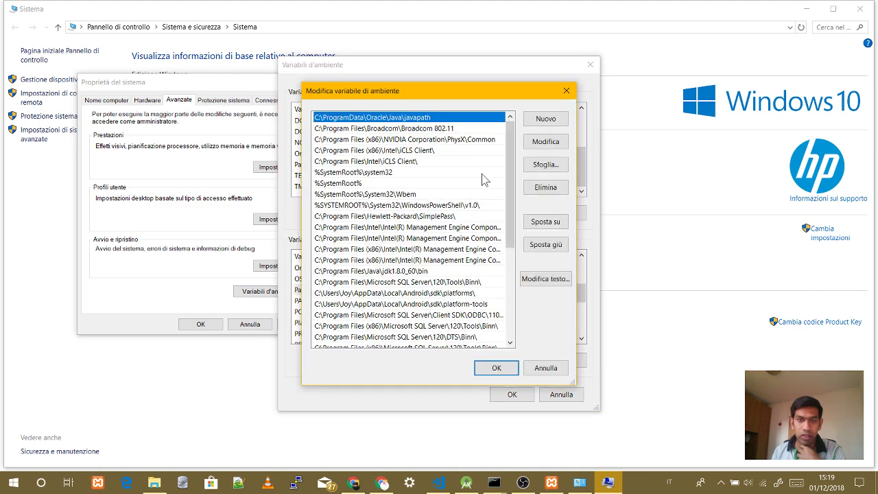
Step: Examine the full list of system Path entries for any PHP folder
{"action": "left_click_drag", "start_coordinate": [513, 152], "coordinate": [505, 233]}
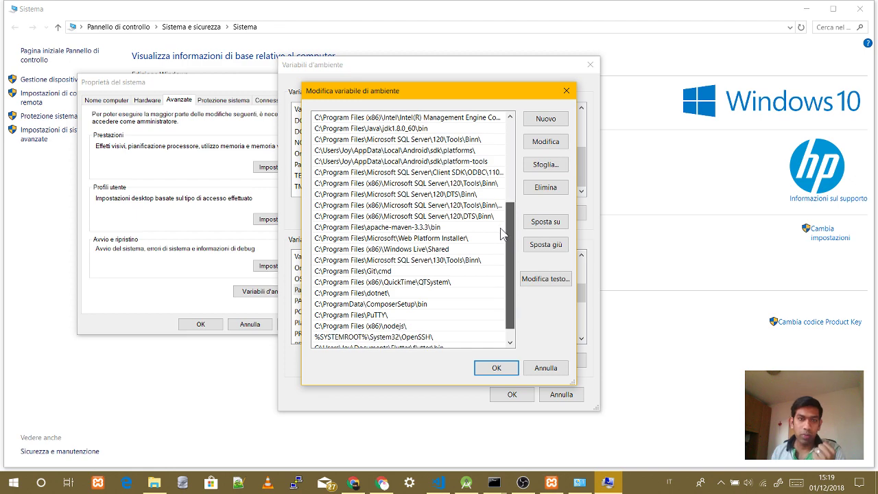
{"action": "left_click_drag", "start_coordinate": [456, 94], "coordinate": [406, 73]}
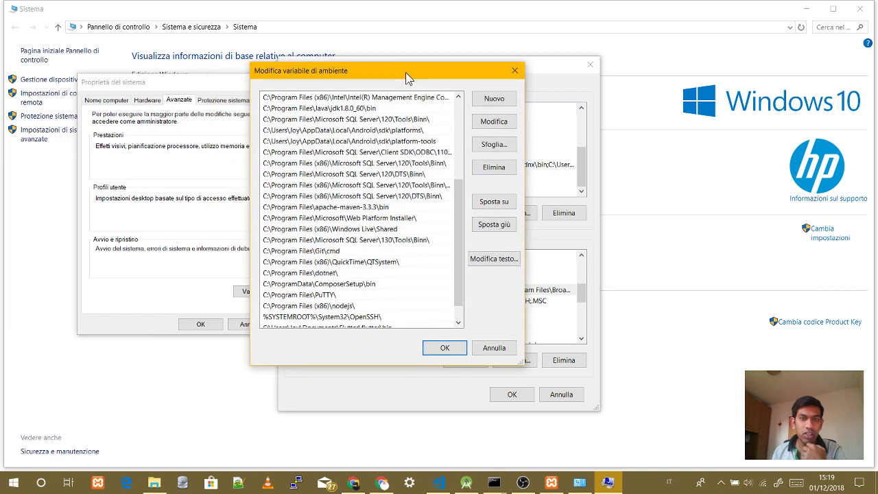
{"action": "left_click", "coordinate": [449, 230]}
{"action": "scroll", "coordinate": [452, 277], "scroll_direction": "down", "scroll_amount": 2}
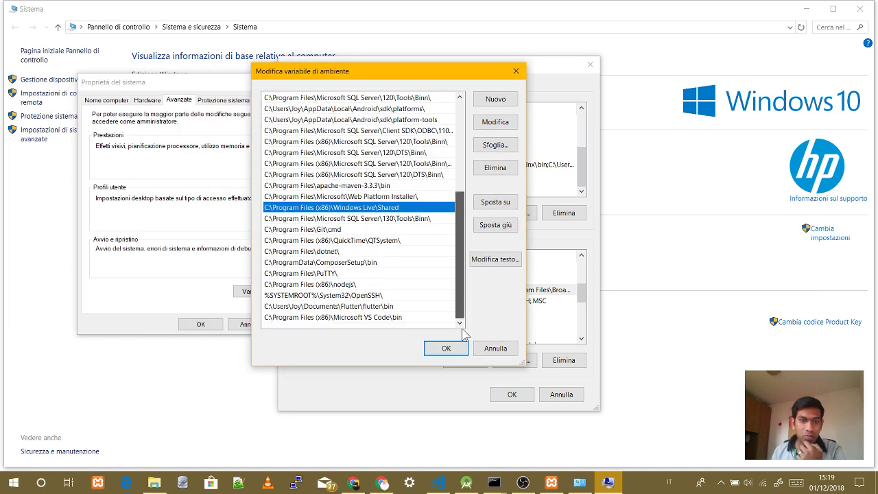
{"action": "scroll", "coordinate": [413, 251], "scroll_direction": "up", "scroll_amount": 2}
{"action": "scroll", "coordinate": [414, 245], "scroll_direction": "up", "scroll_amount": 1}
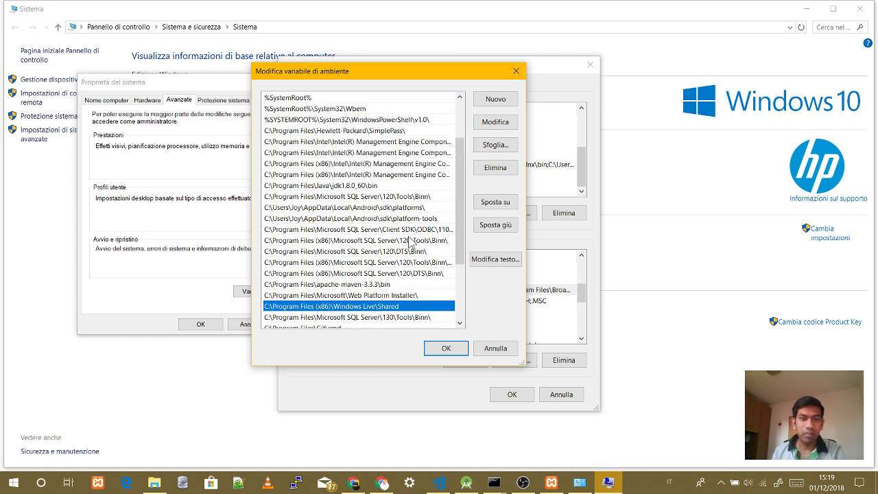
{"action": "scroll", "coordinate": [361, 212], "scroll_direction": "up", "scroll_amount": 1}
{"action": "scroll", "coordinate": [357, 209], "scroll_direction": "up", "scroll_amount": 1}
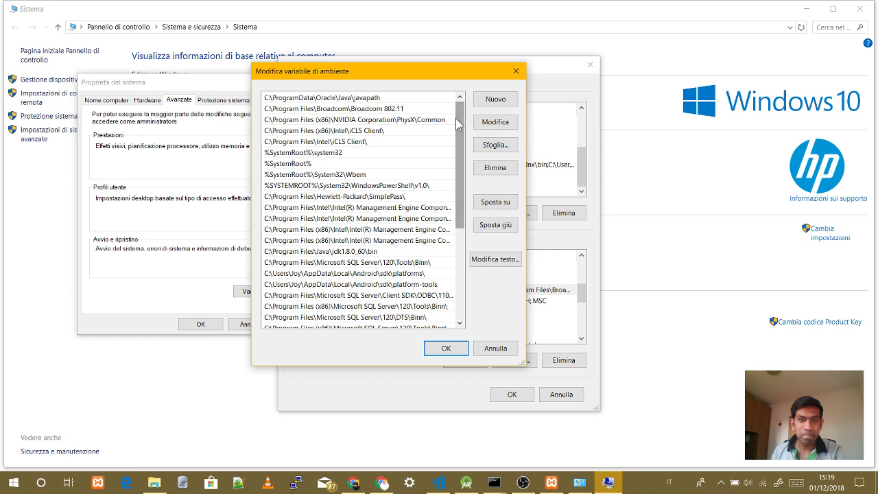
{"action": "left_click_drag", "start_coordinate": [455, 118], "coordinate": [466, 224]}
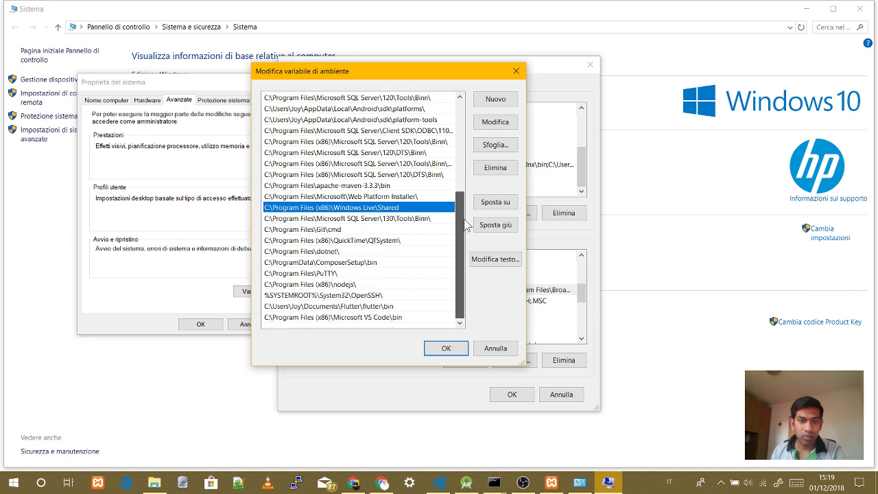
{"action": "scroll", "coordinate": [439, 292], "scroll_direction": "up", "scroll_amount": 5}
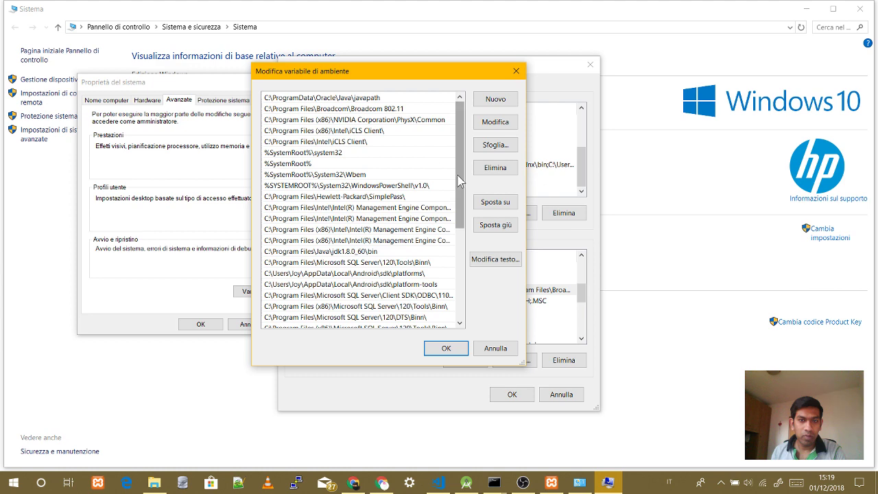
Step: Add the new entry C:\xampp7.2\php to the system Path variable and accept the edited list
{"action": "scroll", "coordinate": [457, 174], "scroll_direction": "down", "scroll_amount": 1}
{"action": "left_click", "coordinate": [495, 99]}
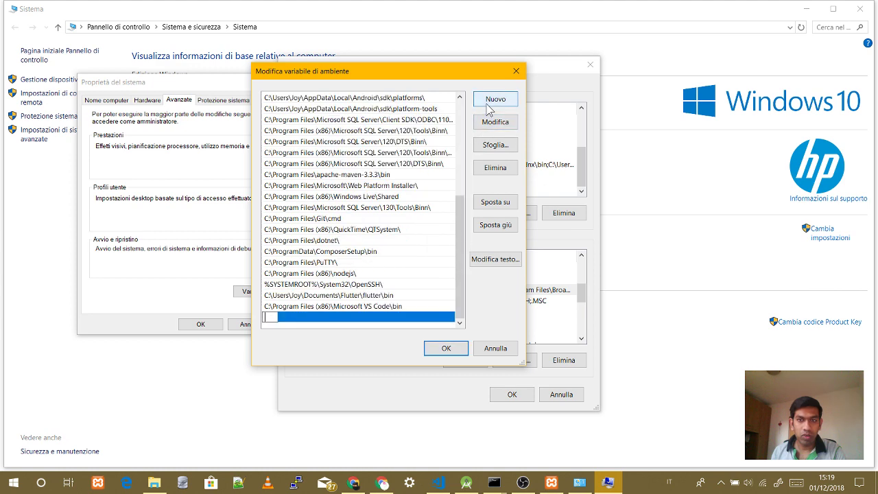
{"action": "type", "text": "C:\\xampp7.2\\php"}
{"action": "left_click", "coordinate": [354, 327]}
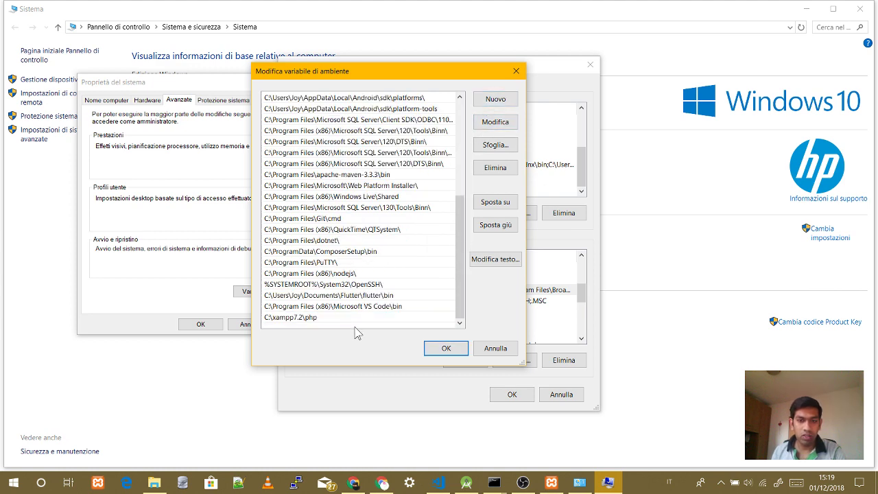
{"action": "left_click", "coordinate": [447, 349]}
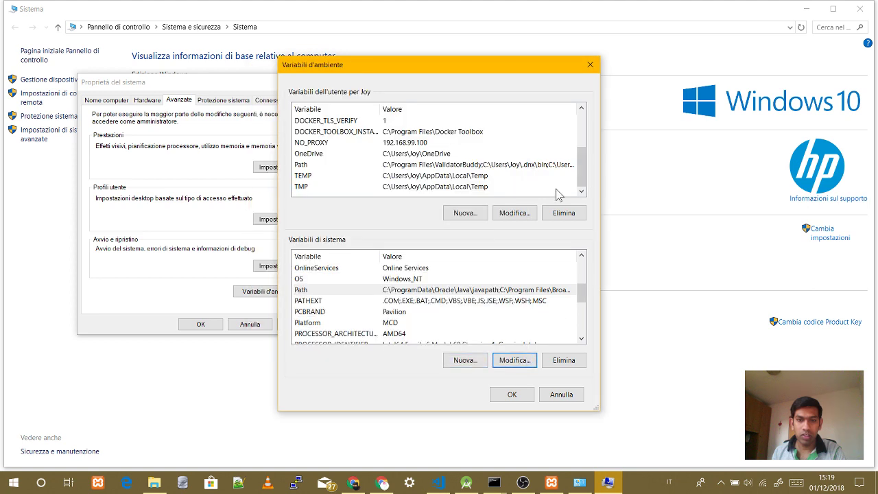
Step: Open the user Path variable, check its C:\xampp7.2\php entry and close the list
{"action": "scroll", "coordinate": [329, 185], "scroll_direction": "up", "scroll_amount": 1}
{"action": "scroll", "coordinate": [329, 186], "scroll_direction": "down", "scroll_amount": 1}
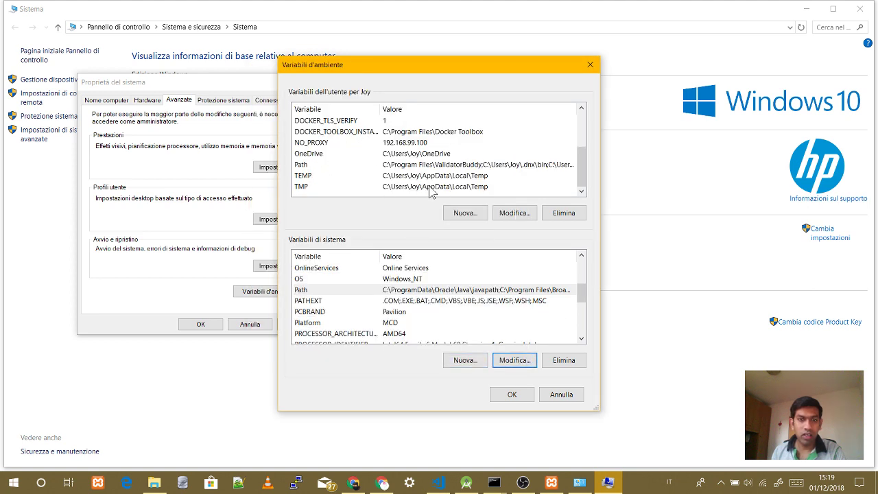
{"action": "scroll", "coordinate": [428, 192], "scroll_direction": "up", "scroll_amount": 2}
{"action": "scroll", "coordinate": [428, 192], "scroll_direction": "down", "scroll_amount": 2}
{"action": "left_click", "coordinate": [403, 169]}
{"action": "left_click", "coordinate": [509, 215]}
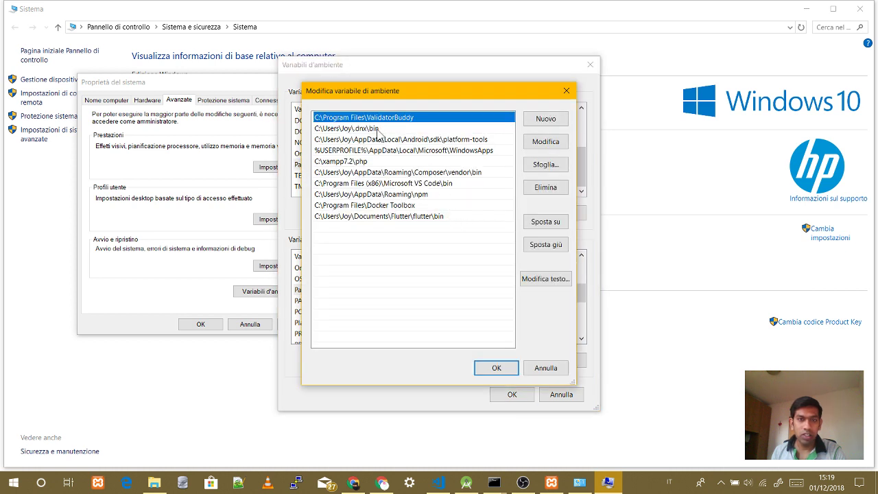
{"action": "left_click", "coordinate": [369, 164]}
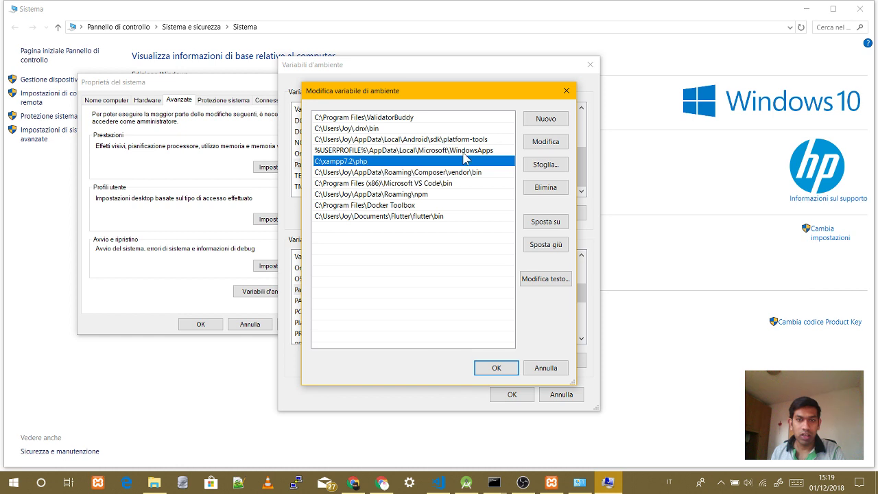
{"action": "left_click", "coordinate": [507, 369]}
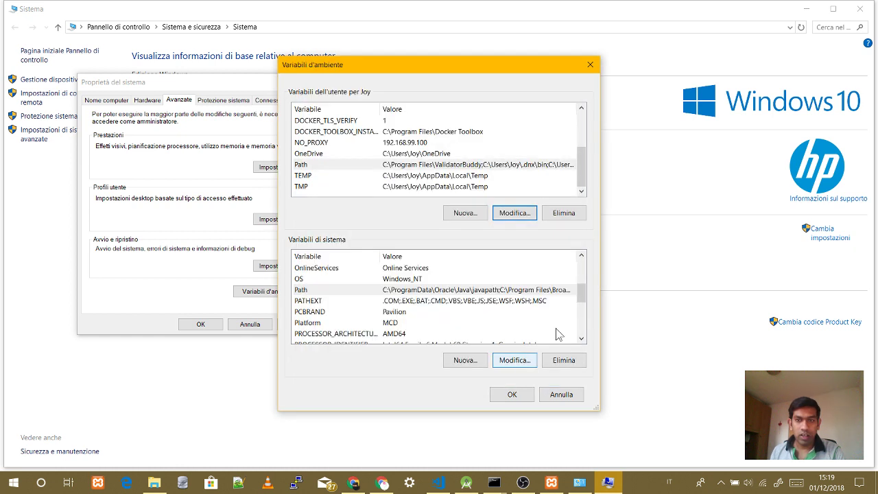
Step: Accept the environment variables and system properties dialogs and minimize the System window
{"action": "left_click", "coordinate": [516, 394]}
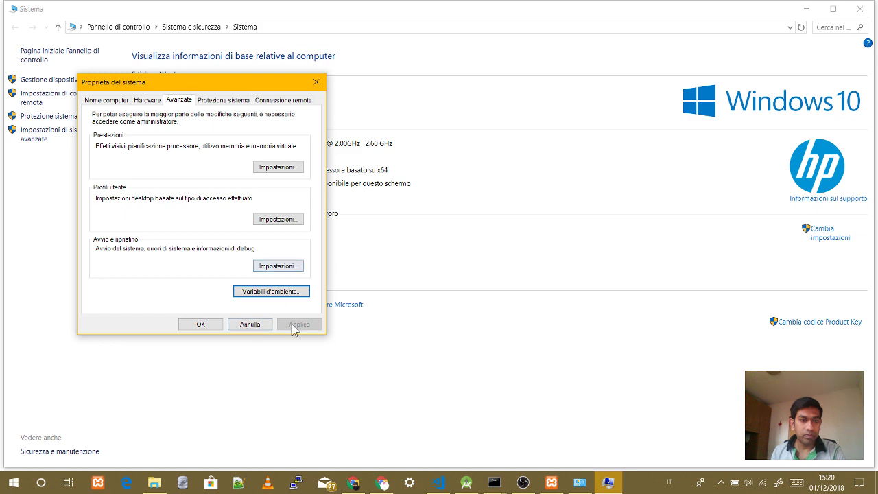
{"action": "left_click", "coordinate": [201, 324]}
{"action": "left_click", "coordinate": [806, 10]}
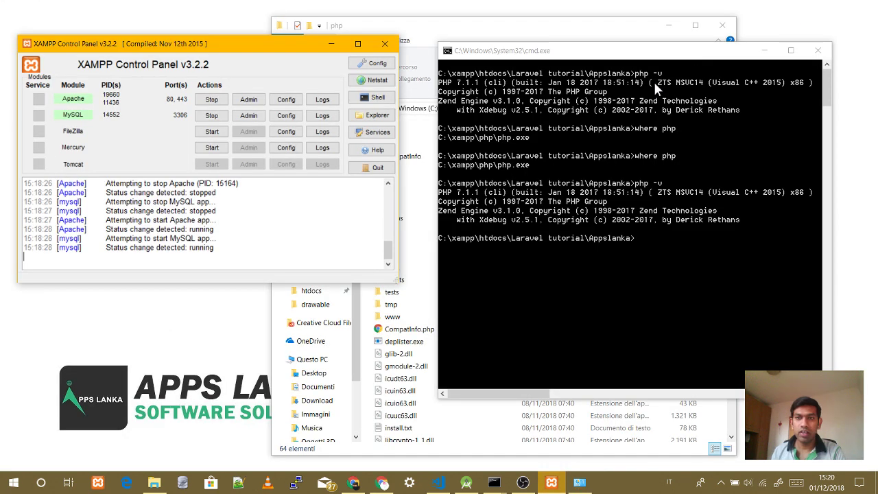
Step: Bring the C:\xampp7.2\php folder window to the front and clear the open command prompt windows from the screen
{"action": "left_click", "coordinate": [764, 51]}
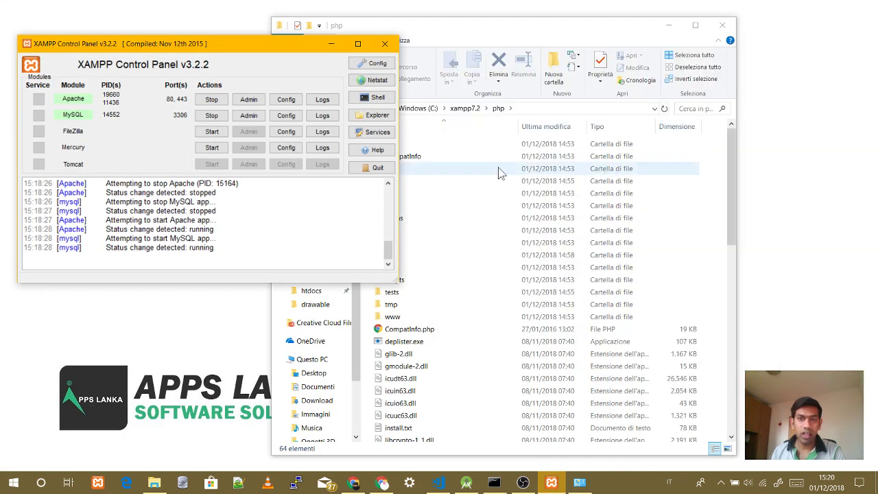
{"action": "left_click", "coordinate": [461, 108]}
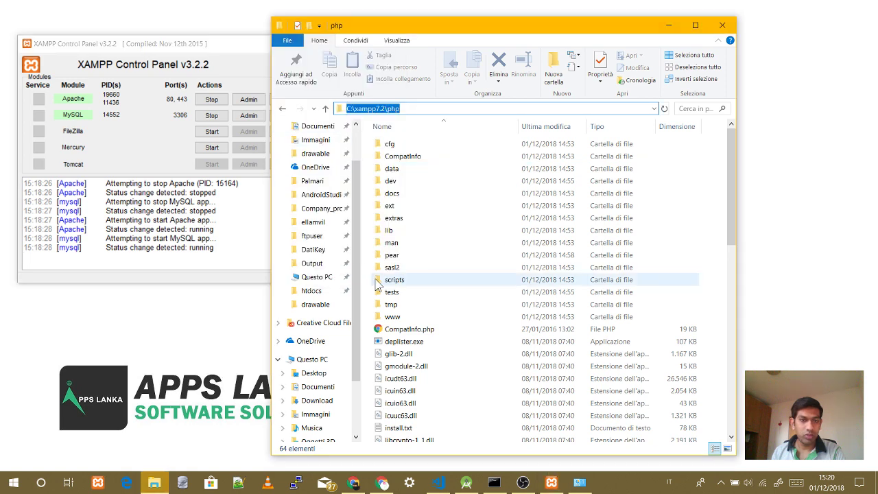
{"action": "scroll", "coordinate": [356, 294], "scroll_direction": "up", "scroll_amount": 2}
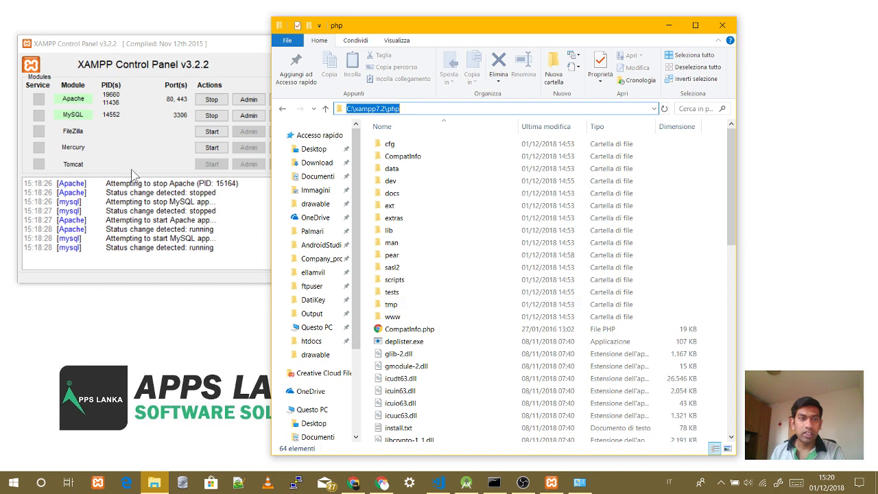
{"action": "left_click", "coordinate": [494, 482]}
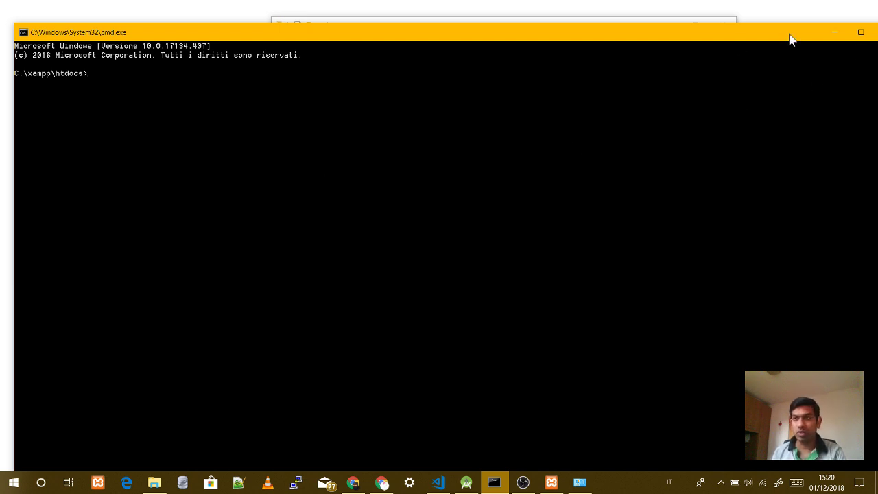
{"action": "left_click", "coordinate": [834, 32]}
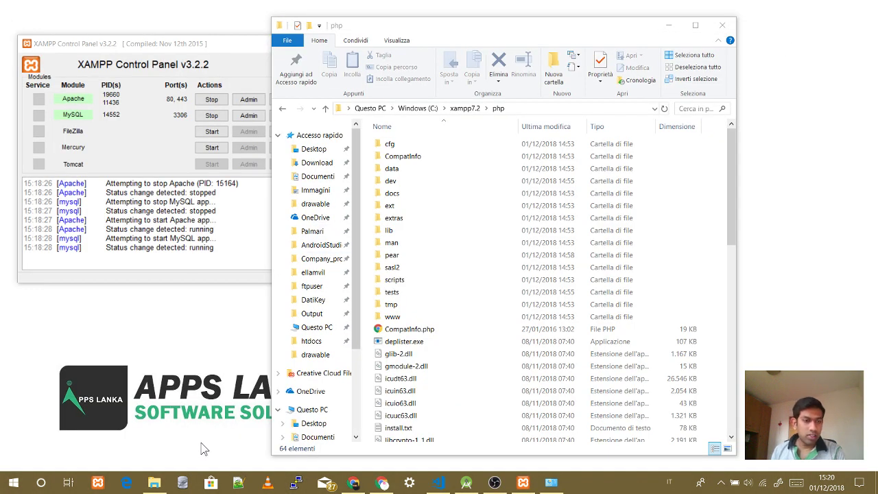
Step: Maximize the C:\xampp7.2\php folder window and go to the C:\xampp7.2\htdocs folder
{"action": "left_click", "coordinate": [154, 482]}
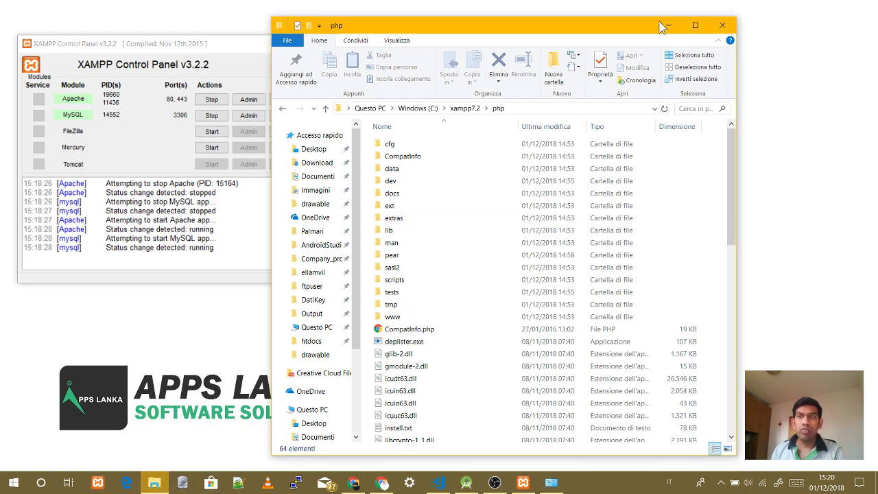
{"action": "left_click", "coordinate": [695, 27]}
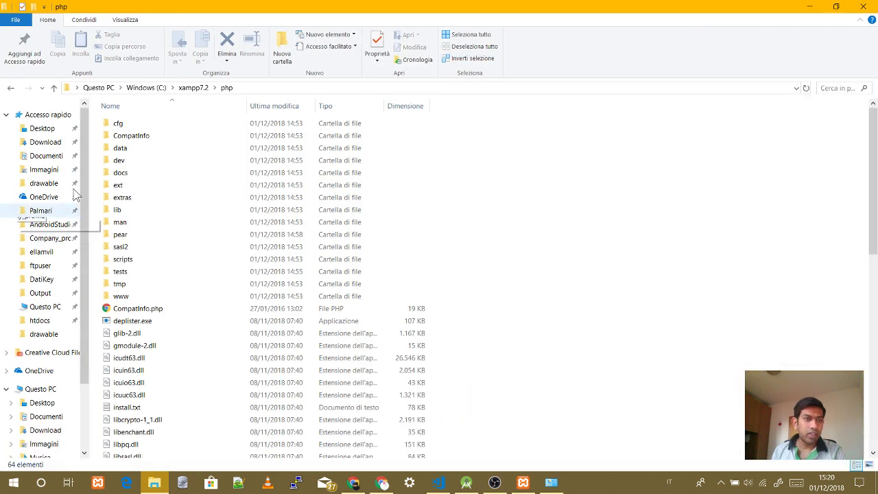
{"action": "left_click", "coordinate": [40, 320]}
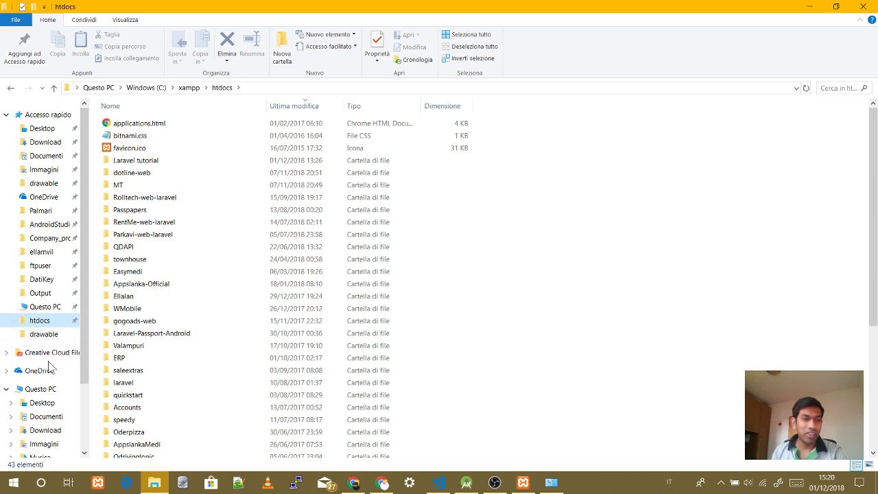
{"action": "scroll", "coordinate": [20, 374], "scroll_direction": "down", "scroll_amount": 1}
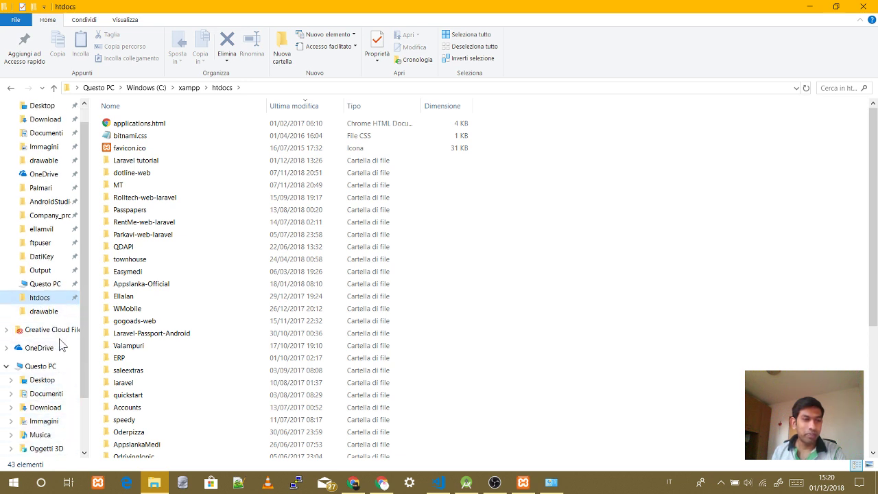
{"action": "left_click", "coordinate": [188, 87]}
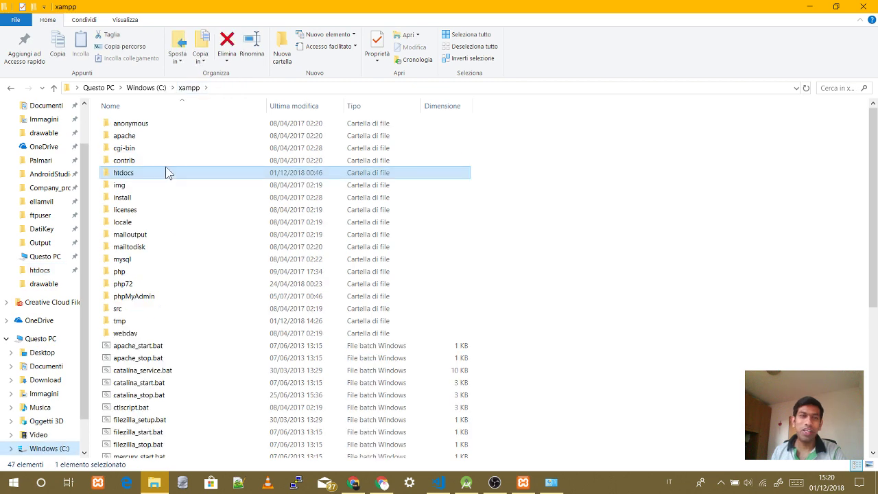
{"action": "left_click", "coordinate": [146, 88]}
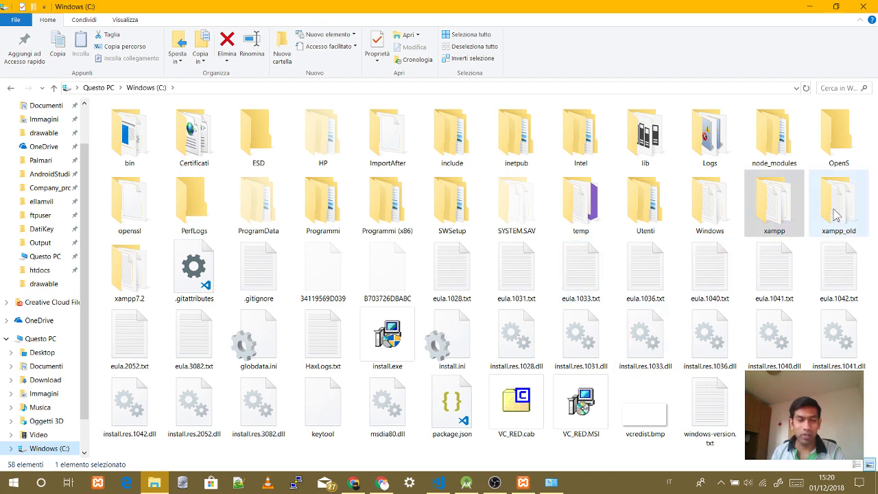
{"action": "double_click", "coordinate": [130, 273]}
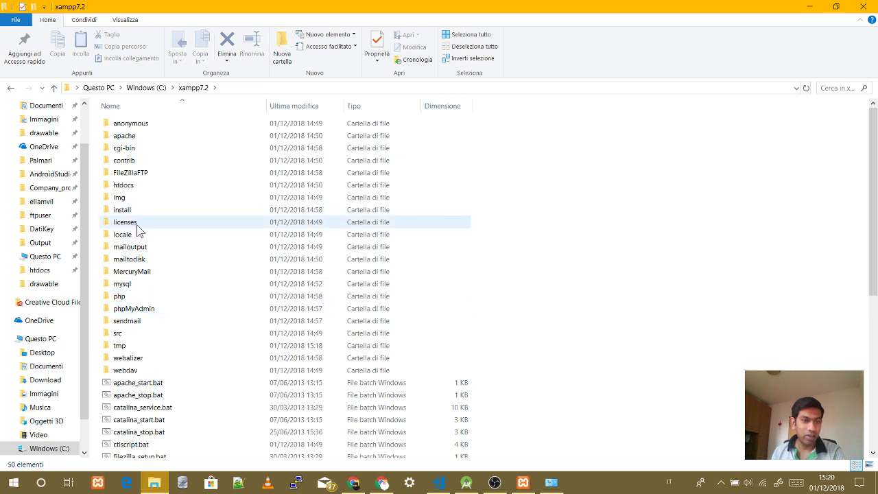
{"action": "double_click", "coordinate": [138, 187]}
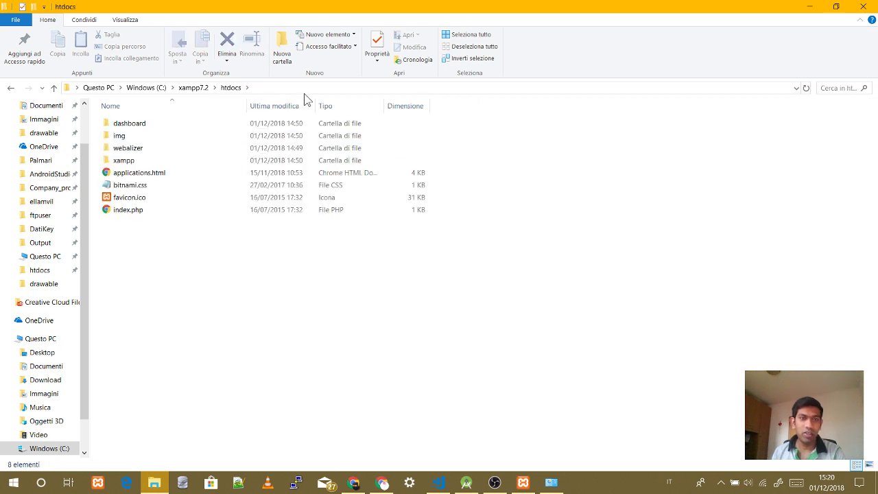
Step: Open a command prompt in C:\xampp7.2\htdocs and check the PHP version with php -v
{"action": "left_click", "coordinate": [307, 87]}
{"action": "type", "text": "cmd"}
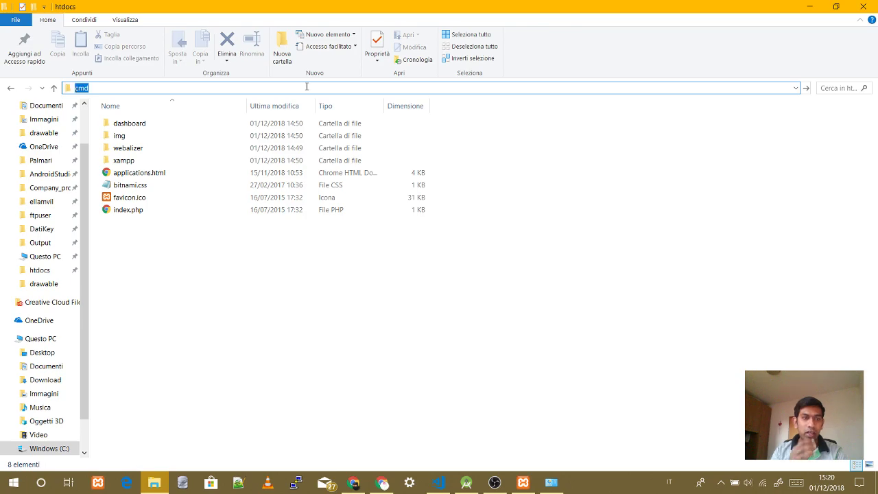
{"action": "key", "text": "Return"}
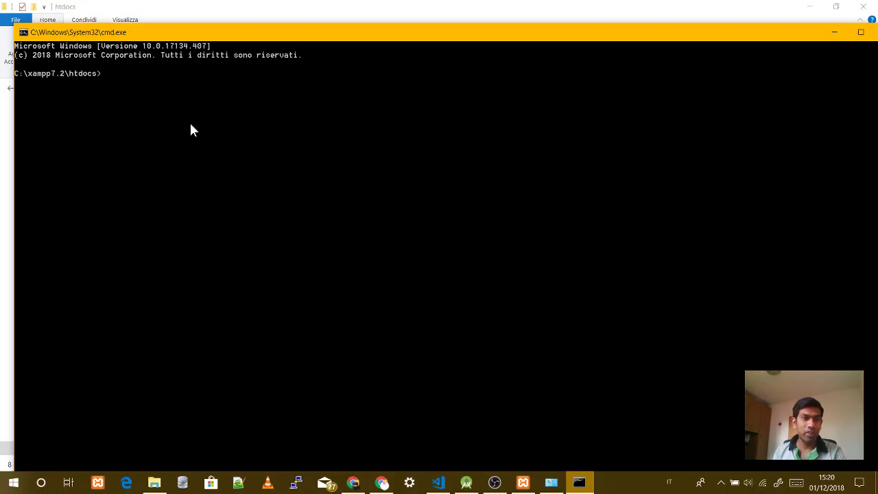
{"action": "type", "text": "php"}
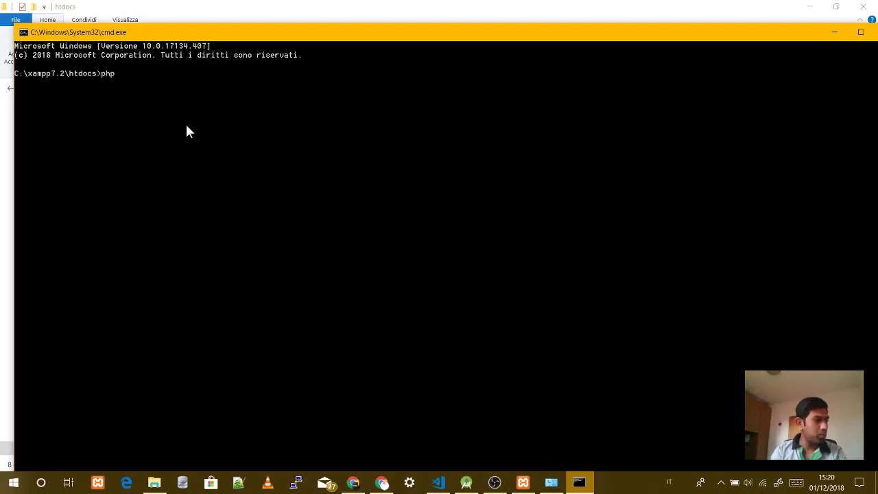
{"action": "type", "text": " -v"}
{"action": "key", "text": "Return"}
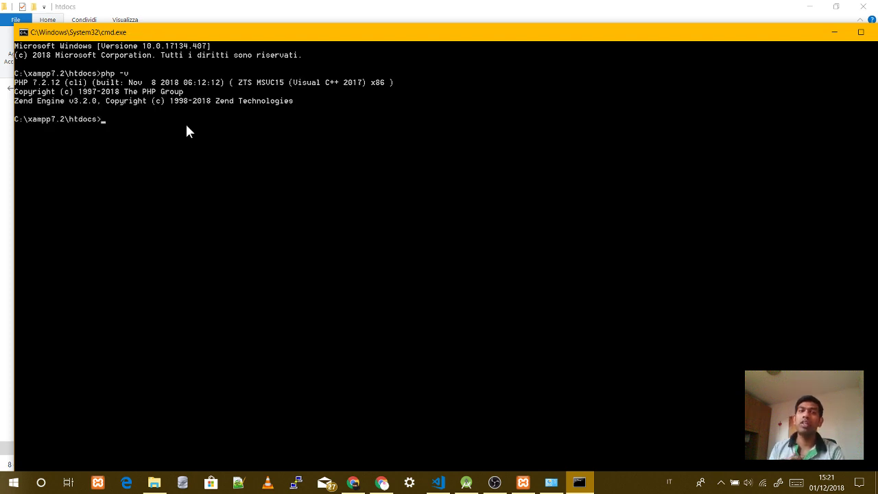
Step: Narrow the command prompt window and place it beside the htdocs folder's file names
{"action": "left_click_drag", "start_coordinate": [473, 39], "coordinate": [394, 39]}
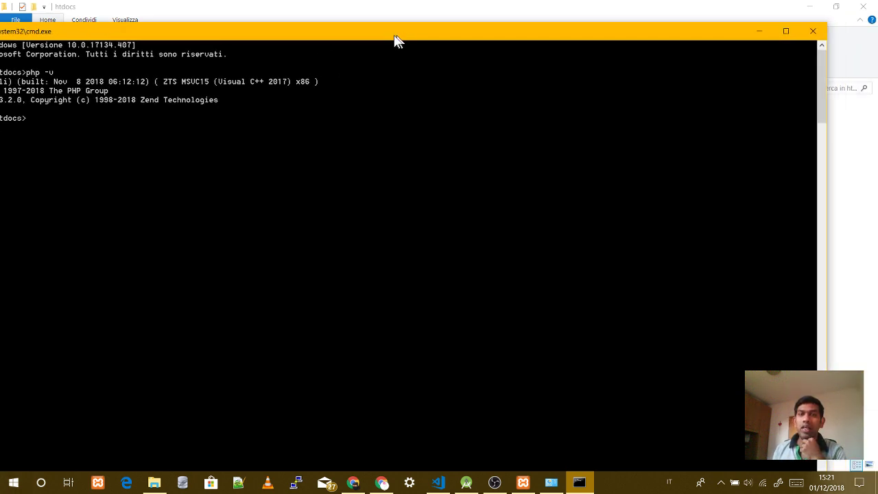
{"action": "left_click_drag", "start_coordinate": [824, 131], "coordinate": [419, 130]}
{"action": "left_click_drag", "start_coordinate": [286, 38], "coordinate": [569, 32]}
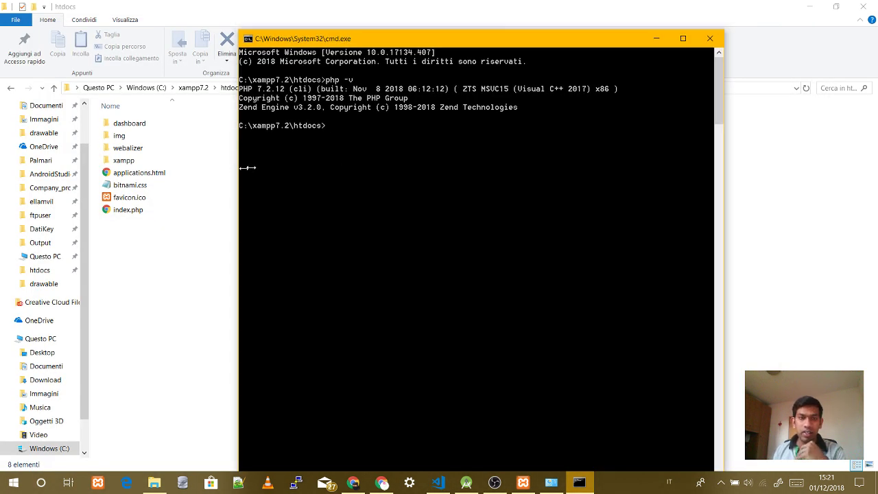
{"action": "left_click_drag", "start_coordinate": [240, 167], "coordinate": [289, 168]}
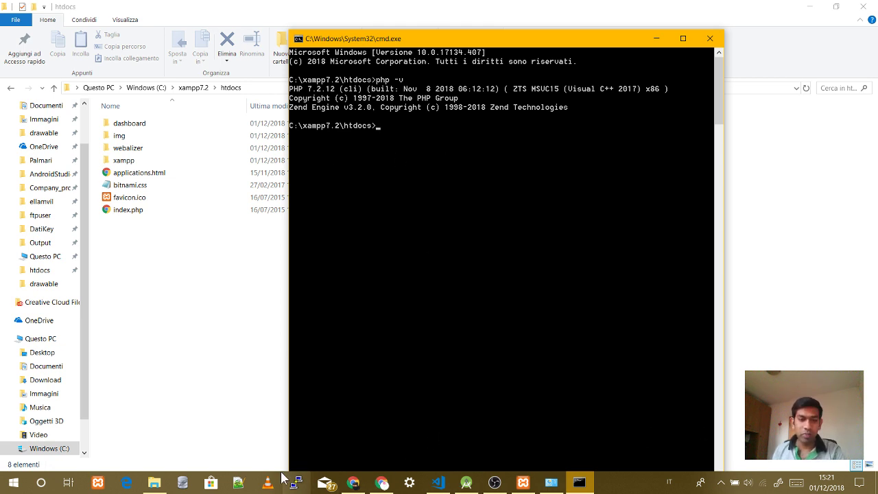
Step: Open a command prompt in the Desktop folder and check the PHP version there with php -v
{"action": "left_click", "coordinate": [155, 483]}
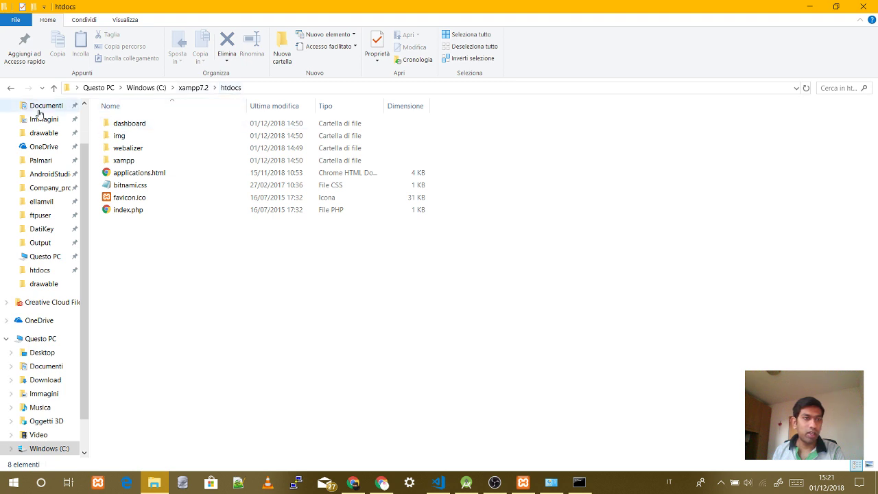
{"action": "scroll", "coordinate": [43, 116], "scroll_direction": "up", "scroll_amount": 2}
{"action": "left_click", "coordinate": [41, 130]}
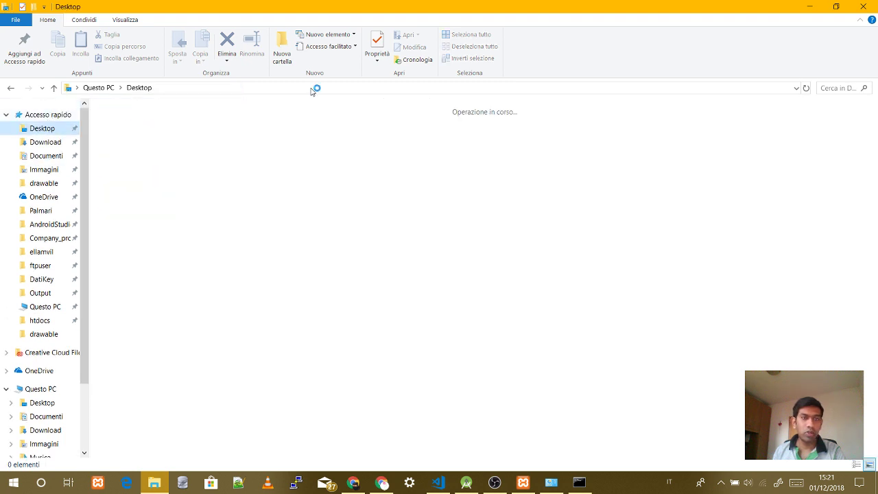
{"action": "left_click", "coordinate": [312, 88]}
{"action": "type", "text": "cm"}
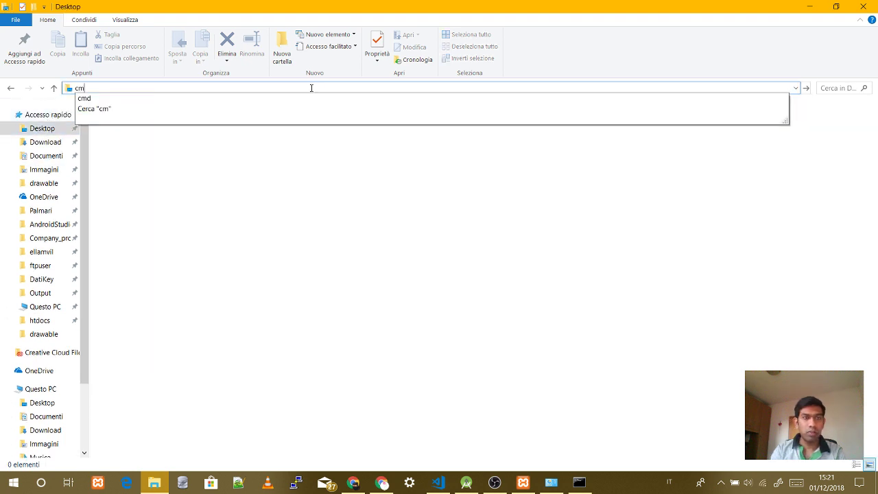
{"action": "type", "text": "d"}
{"action": "key", "text": "Return"}
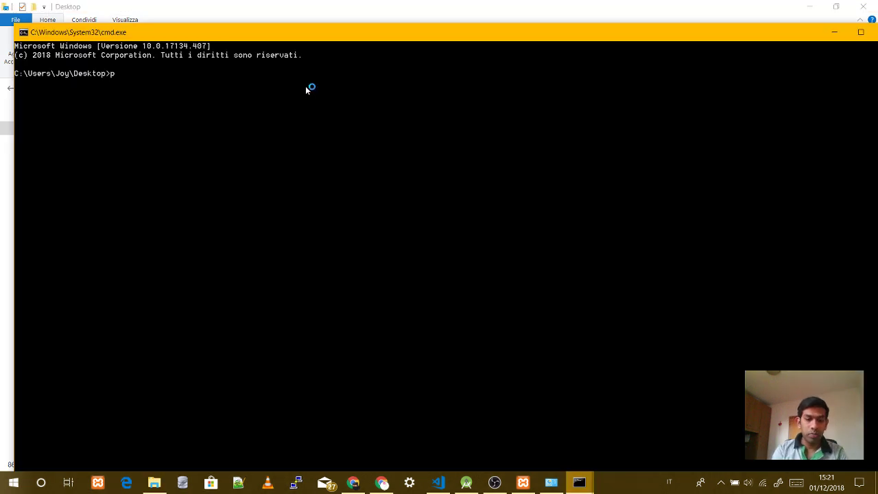
{"action": "key", "text": "Return"}
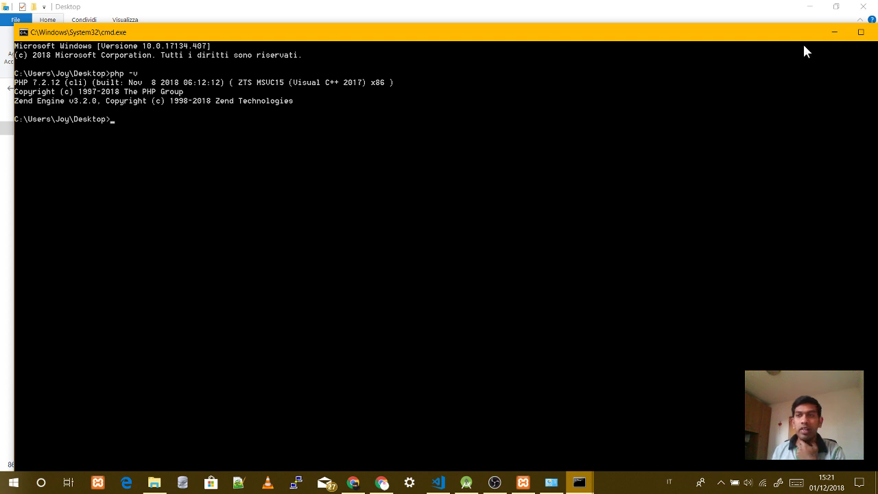
Step: Close the command prompt opened from the Desktop folder and close the Desktop folder window
{"action": "left_click_drag", "start_coordinate": [823, 32], "coordinate": [740, 37]}
{"action": "left_click_drag", "start_coordinate": [815, 63], "coordinate": [379, 6]}
{"action": "left_click_drag", "start_coordinate": [258, 40], "coordinate": [612, 47]}
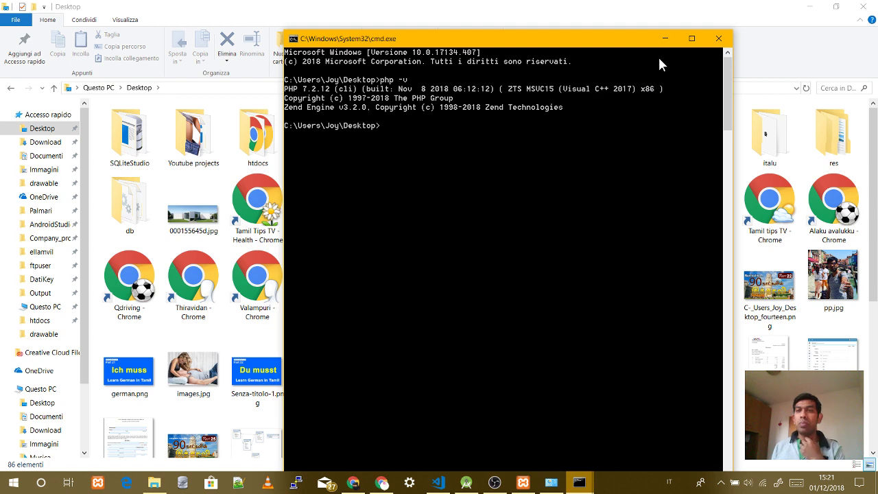
{"action": "left_click", "coordinate": [725, 42]}
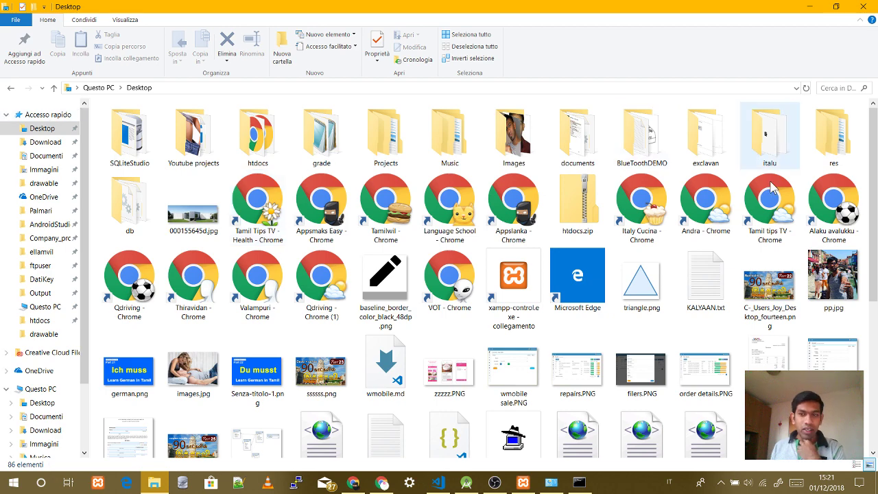
{"action": "scroll", "coordinate": [251, 341], "scroll_direction": "down", "scroll_amount": 4}
{"action": "scroll", "coordinate": [446, 295], "scroll_direction": "up", "scroll_amount": 5}
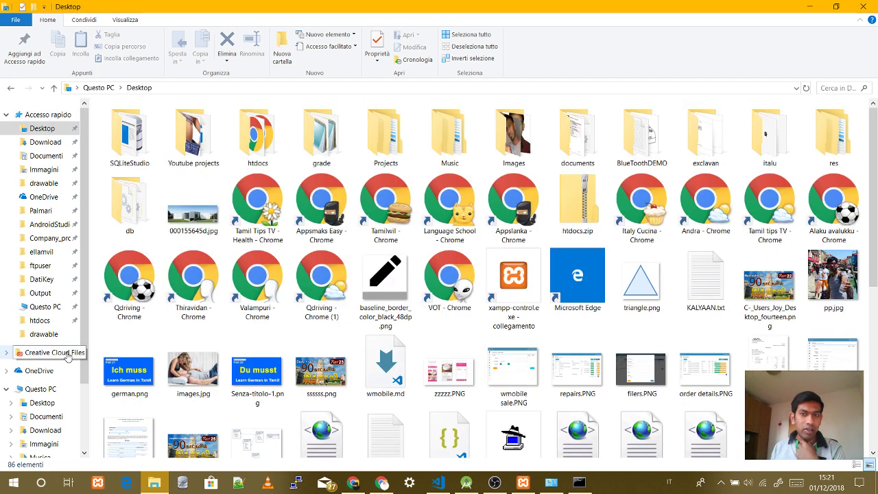
{"action": "scroll", "coordinate": [202, 365], "scroll_direction": "down", "scroll_amount": 5}
{"action": "left_click", "coordinate": [862, 6]}
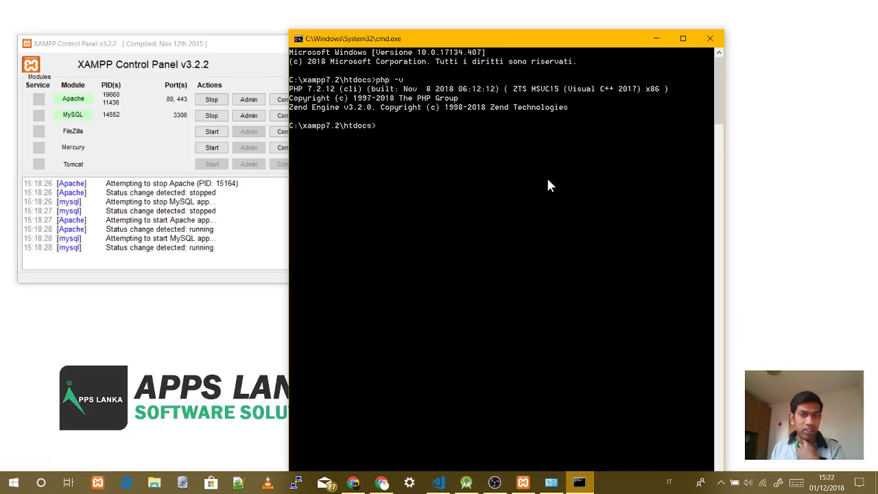
Step: Open a new File Explorer window and go to the C:\xampp7.2\htdocs folder
{"action": "left_click", "coordinate": [149, 484]}
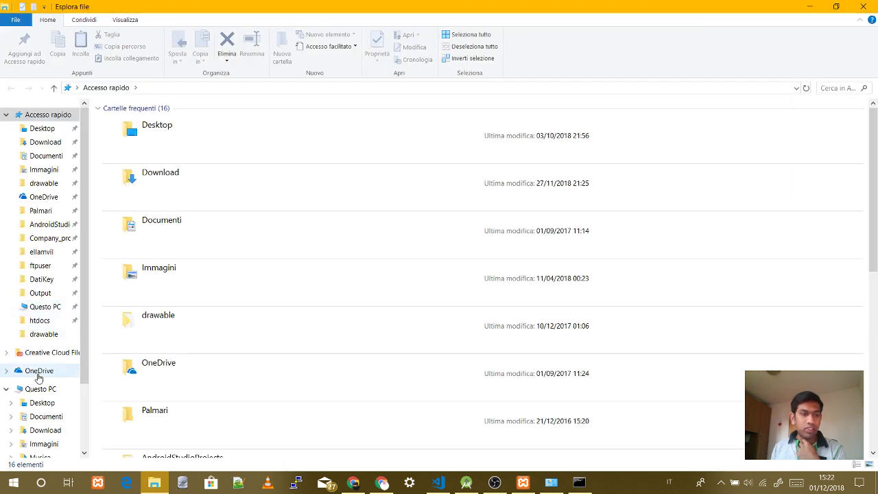
{"action": "left_click", "coordinate": [42, 403]}
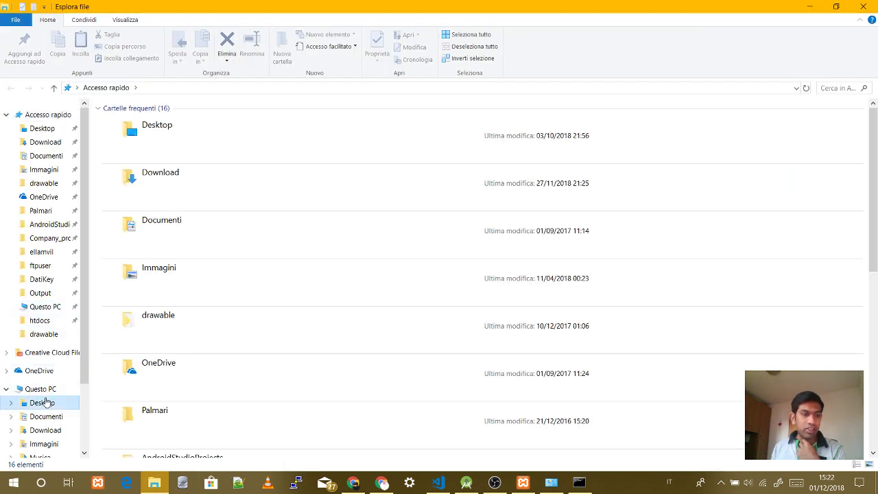
{"action": "left_click", "coordinate": [68, 392]}
{"action": "double_click", "coordinate": [231, 220]}
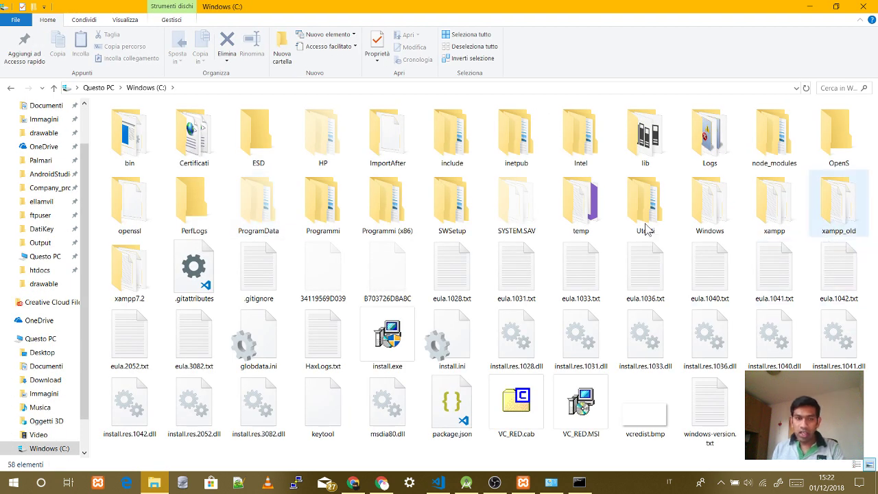
{"action": "double_click", "coordinate": [154, 274]}
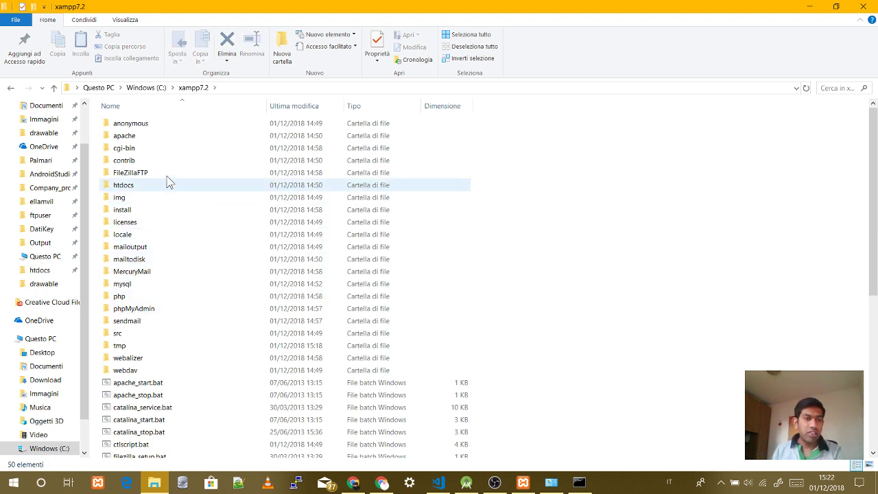
{"action": "double_click", "coordinate": [161, 182]}
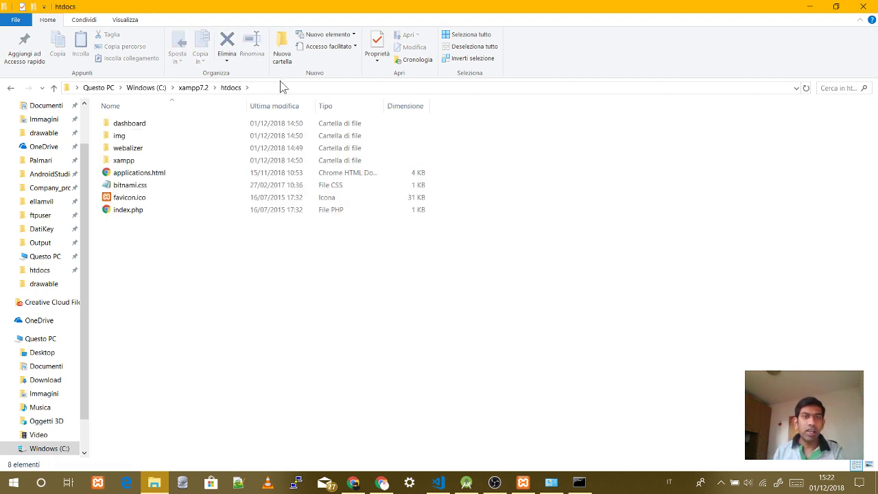
Step: Create a new folder named "laravel tutorials" in C:\xampp7.2\htdocs
{"action": "left_click", "coordinate": [281, 88]}
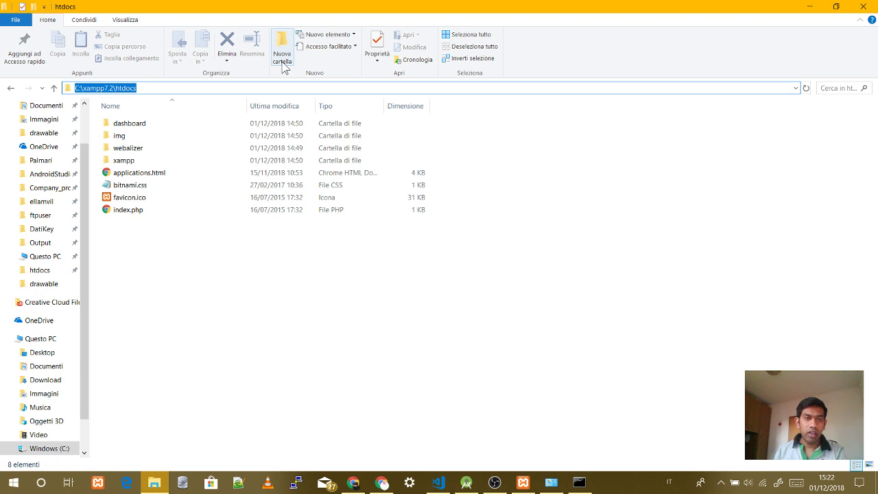
{"action": "left_click", "coordinate": [281, 55]}
{"action": "type", "text": "lar"}
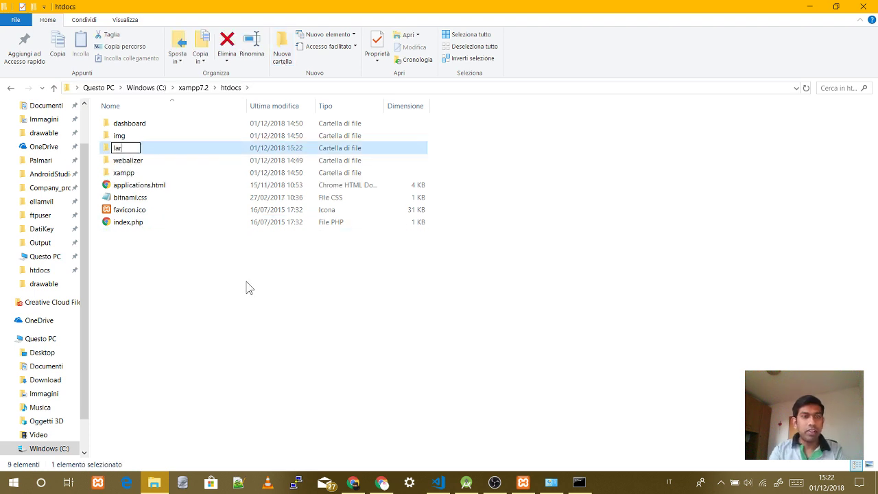
{"action": "type", "text": "avel tutotor"}
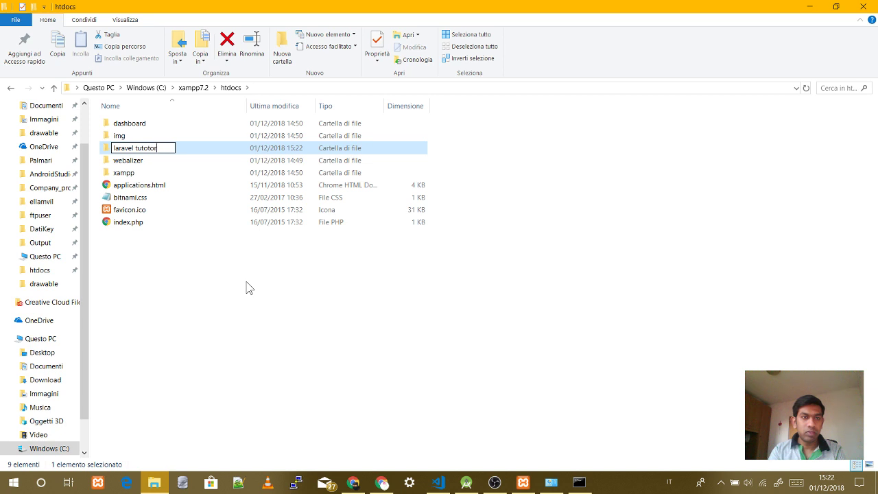
{"action": "key", "text": "BackSpace"}
{"action": "key", "text": "BackSpace"}
{"action": "key", "text": "BackSpace"}
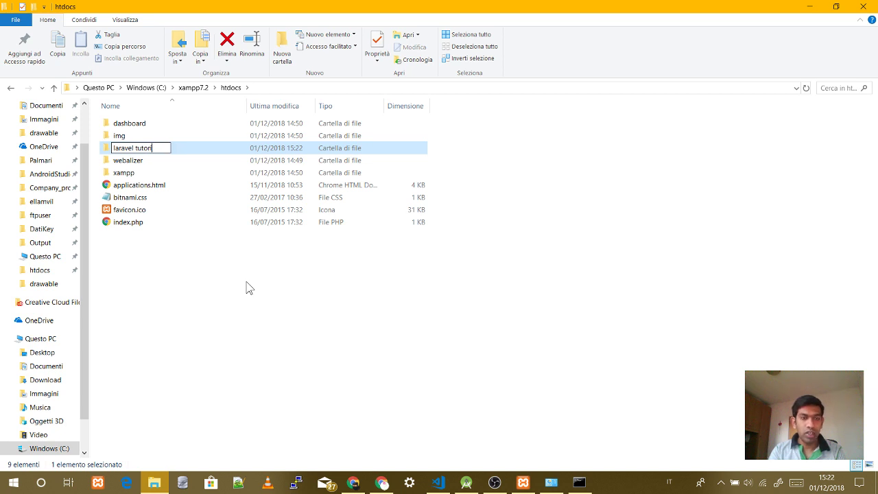
{"action": "key", "text": "Return"}
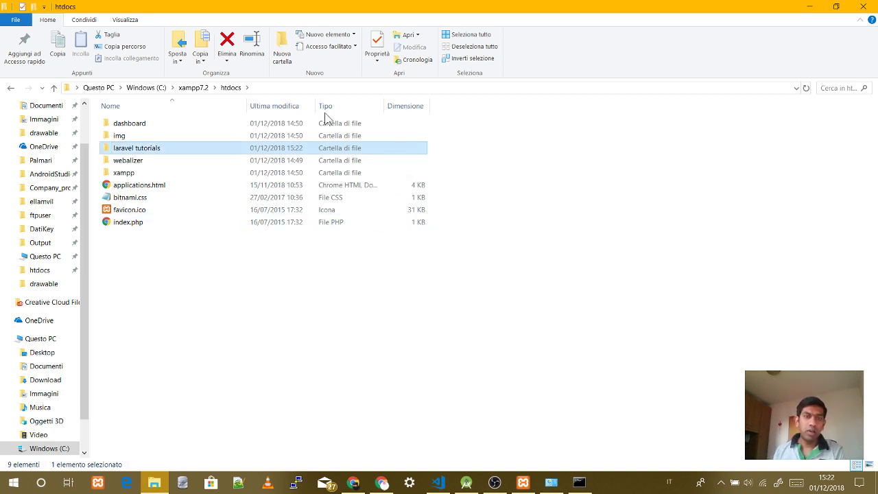
Step: Open the laravel tutorials folder and start a command prompt in it
{"action": "double_click", "coordinate": [322, 150]}
{"action": "left_click", "coordinate": [359, 87]}
{"action": "type", "text": "cmd"}
{"action": "key", "text": "Return"}
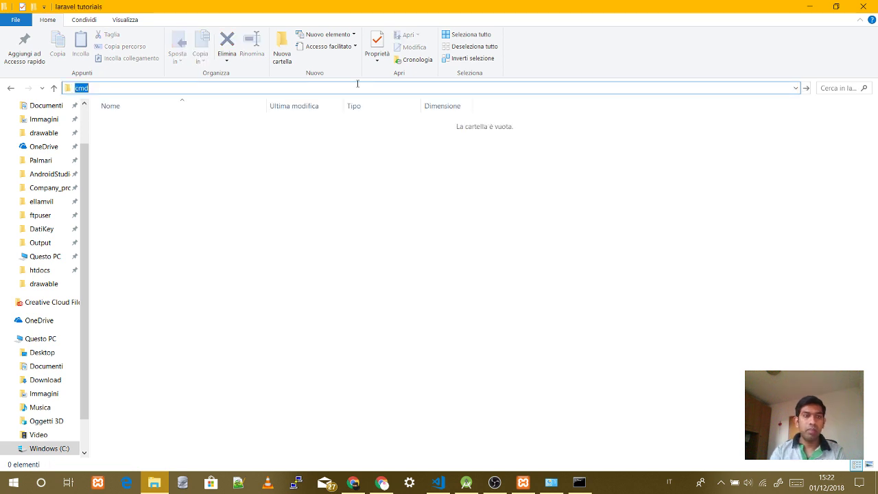
Step: Narrow the laravel tutorials command prompt window and move it fully into view on the desktop
{"action": "left_click_drag", "start_coordinate": [465, 45], "coordinate": [387, 54]}
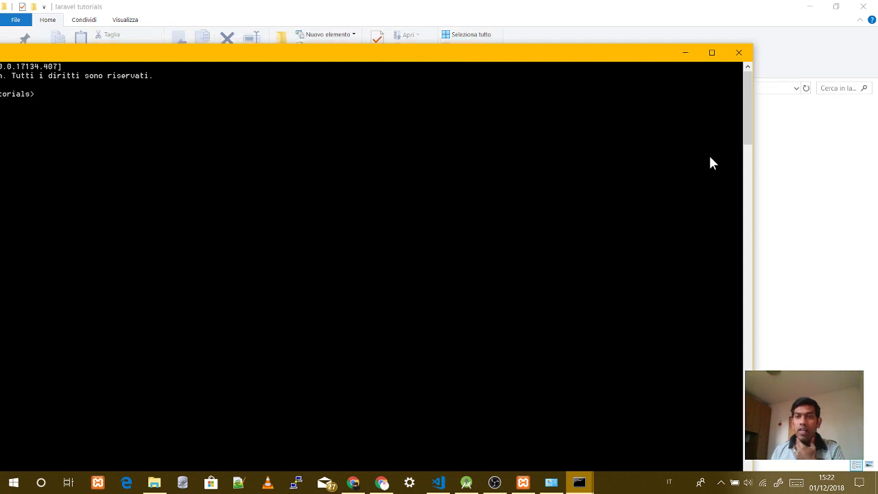
{"action": "left_click_drag", "start_coordinate": [749, 165], "coordinate": [259, 109]}
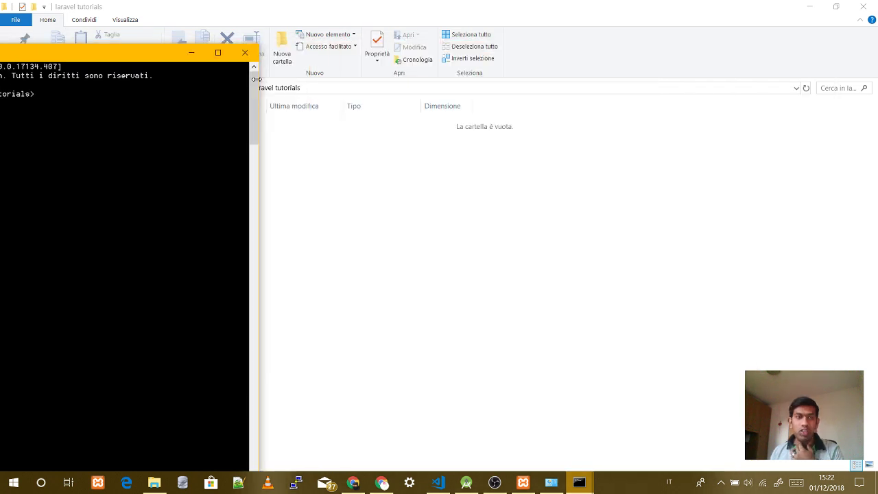
{"action": "left_click_drag", "start_coordinate": [142, 60], "coordinate": [728, 40]}
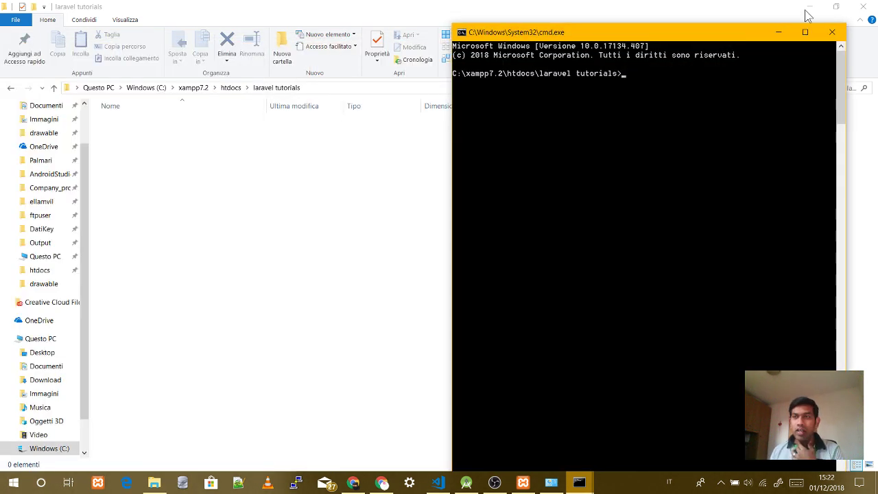
Step: Clear the File Explorer, htdocs command prompt and XAMPP Control Panel windows off the desktop, and place the laravel tutorials prompt on the left half
{"action": "left_click", "coordinate": [810, 7]}
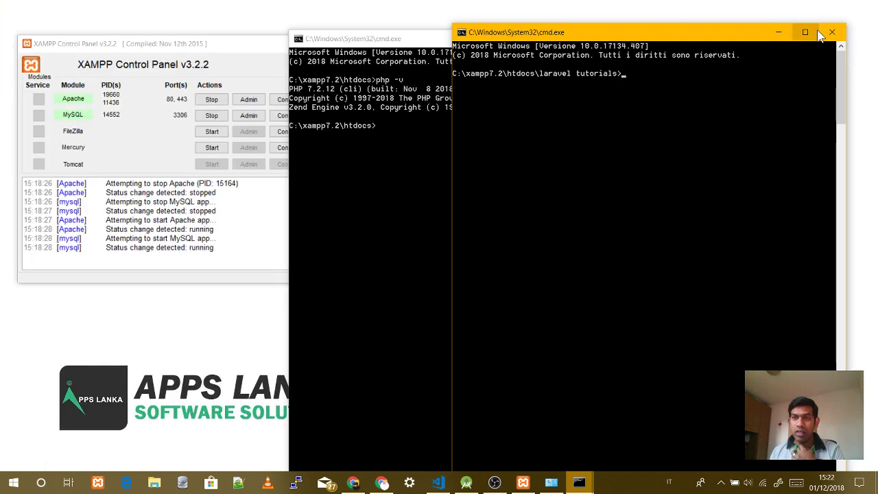
{"action": "left_click", "coordinate": [371, 39]}
{"action": "left_click", "coordinate": [712, 38]}
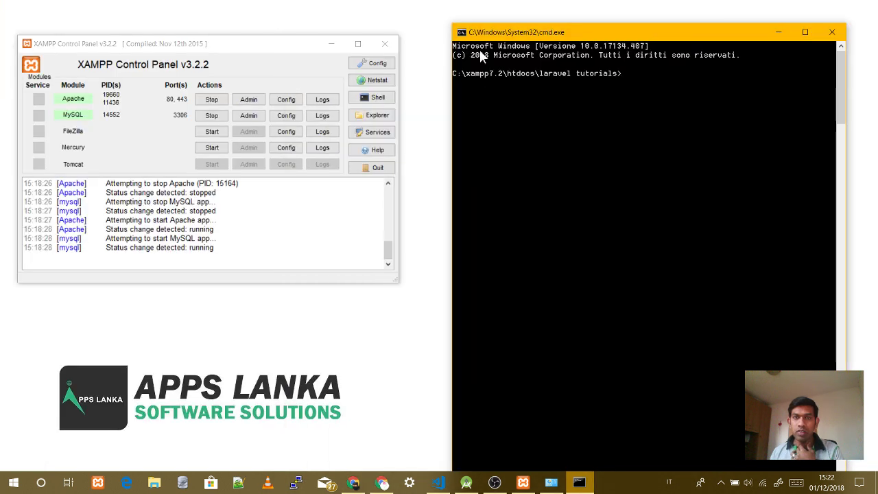
{"action": "left_click", "coordinate": [333, 48]}
{"action": "left_click", "coordinate": [332, 48]}
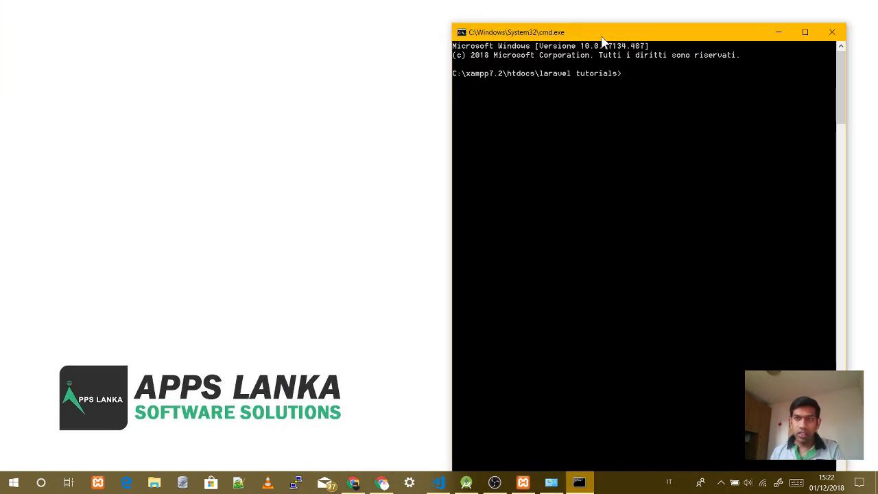
{"action": "left_click_drag", "start_coordinate": [606, 23], "coordinate": [165, 38]}
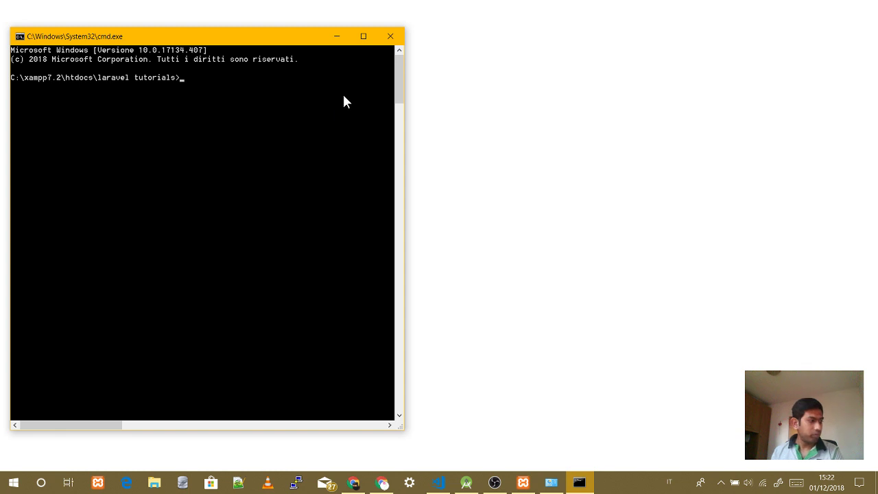
Step: Switch to Chrome, maximize it and close the PHP path and version tabs, keeping only the Laravel Blade Templates tab
{"action": "left_click", "coordinate": [382, 483]}
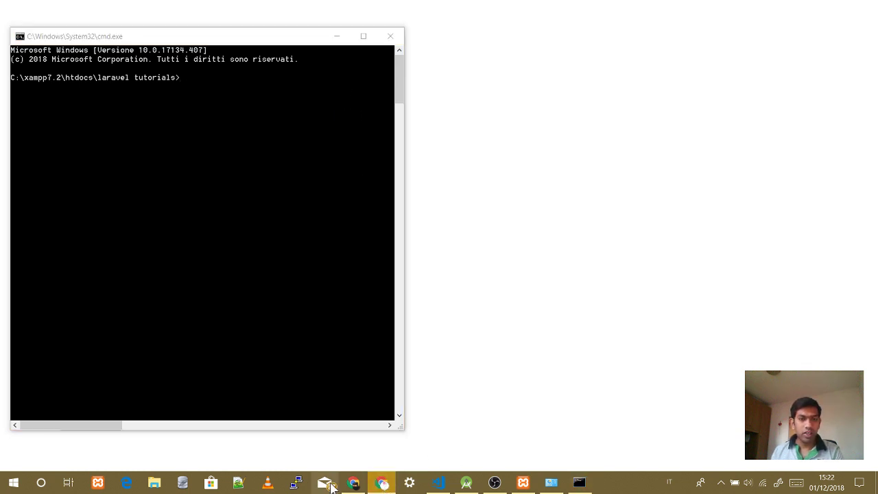
{"action": "left_click", "coordinate": [359, 485]}
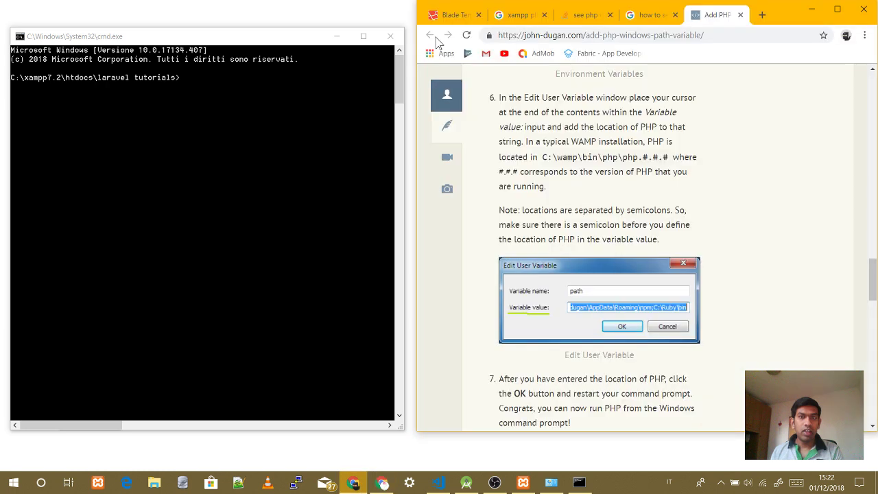
{"action": "left_click", "coordinate": [840, 9]}
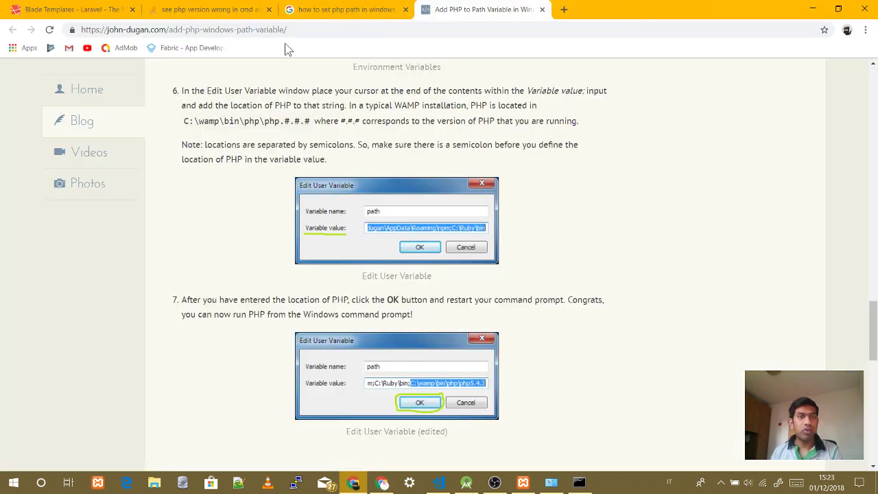
{"action": "key", "text": "ctrl+w"}
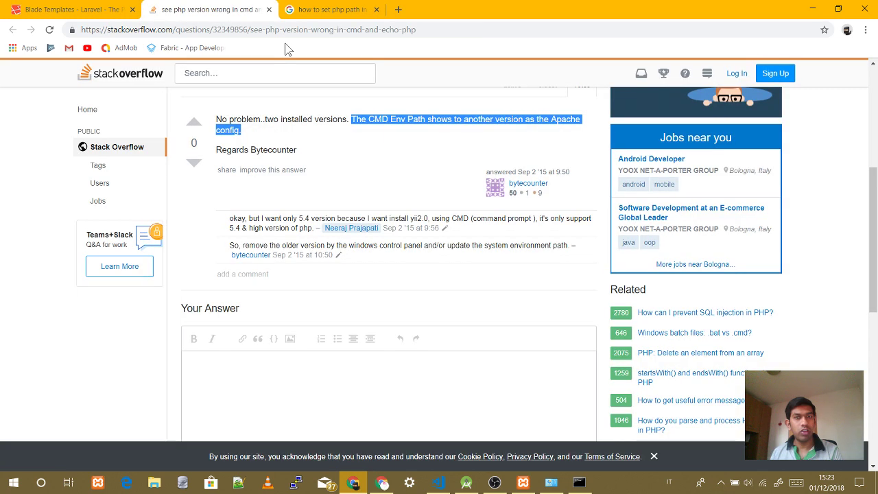
{"action": "key", "text": "ctrl+w"}
{"action": "key", "text": "ctrl+w"}
Step: Open the Laravel 5.7 Installation page under Getting Started and highlight the "laravel new blog" command
{"action": "scroll", "coordinate": [265, 179], "scroll_direction": "up", "scroll_amount": 20}
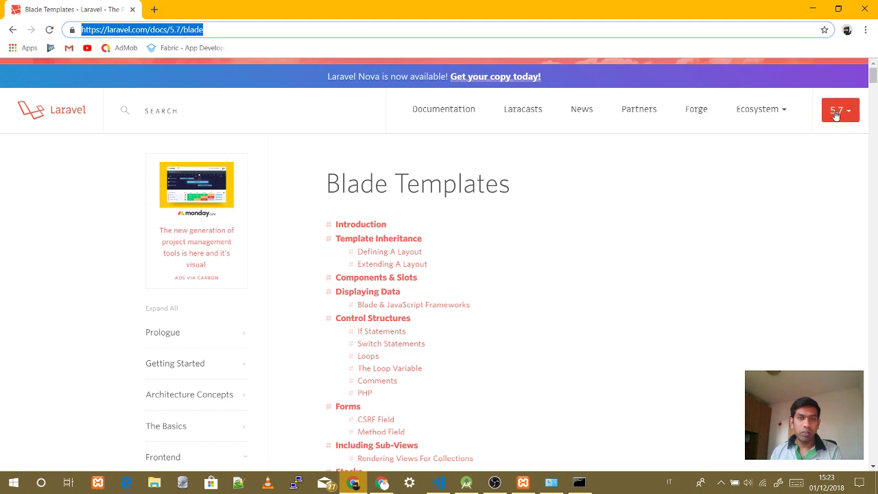
{"action": "left_click", "coordinate": [174, 363]}
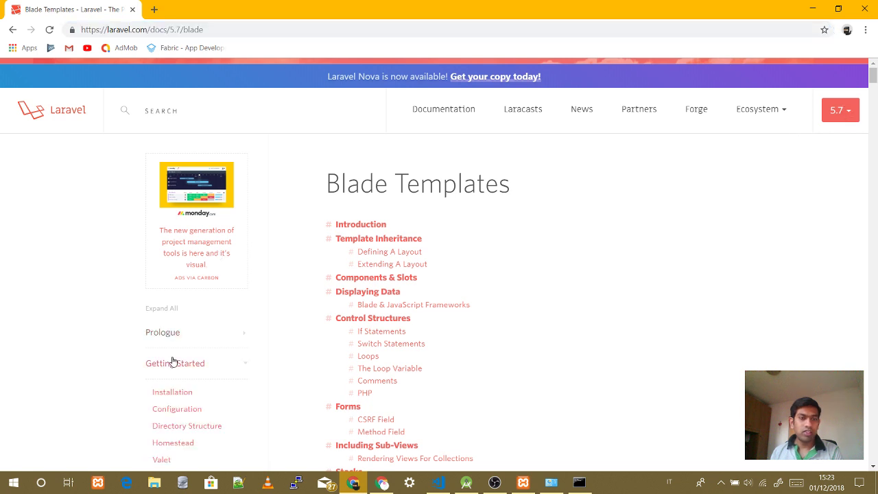
{"action": "left_click", "coordinate": [171, 391]}
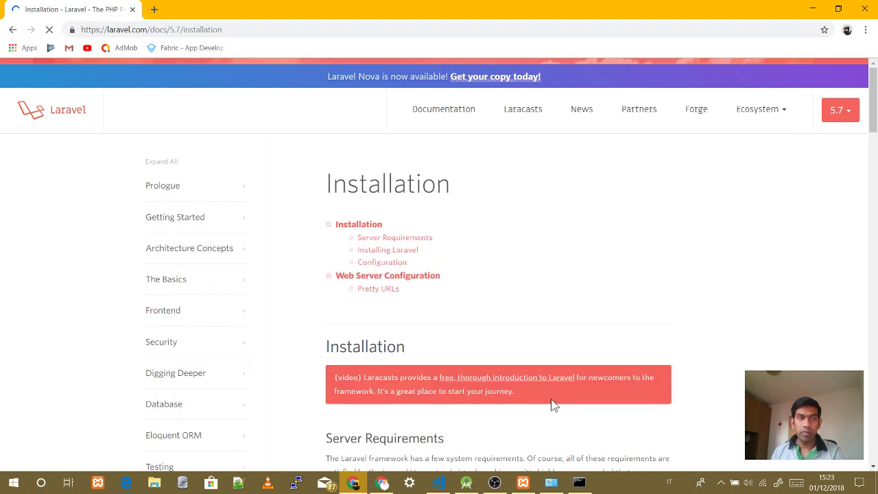
{"action": "scroll", "coordinate": [535, 343], "scroll_direction": "down", "scroll_amount": 4}
{"action": "scroll", "coordinate": [501, 324], "scroll_direction": "down", "scroll_amount": 7}
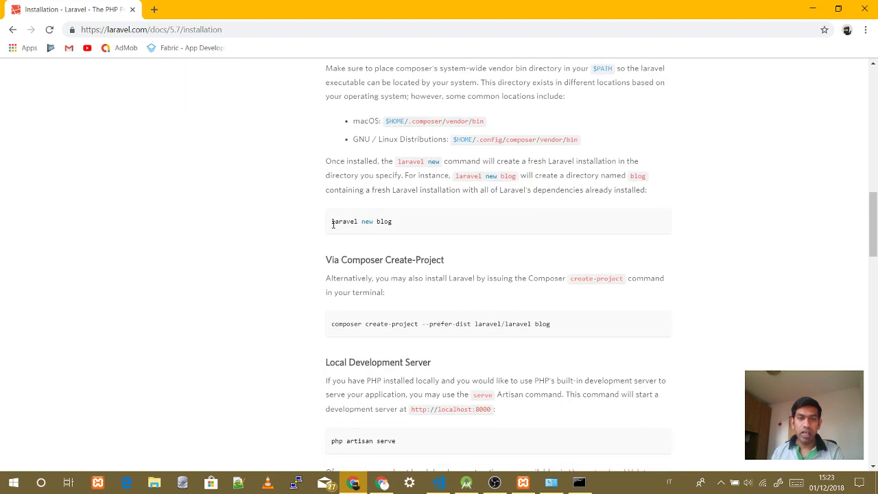
{"action": "left_click_drag", "start_coordinate": [333, 223], "coordinate": [448, 233]}
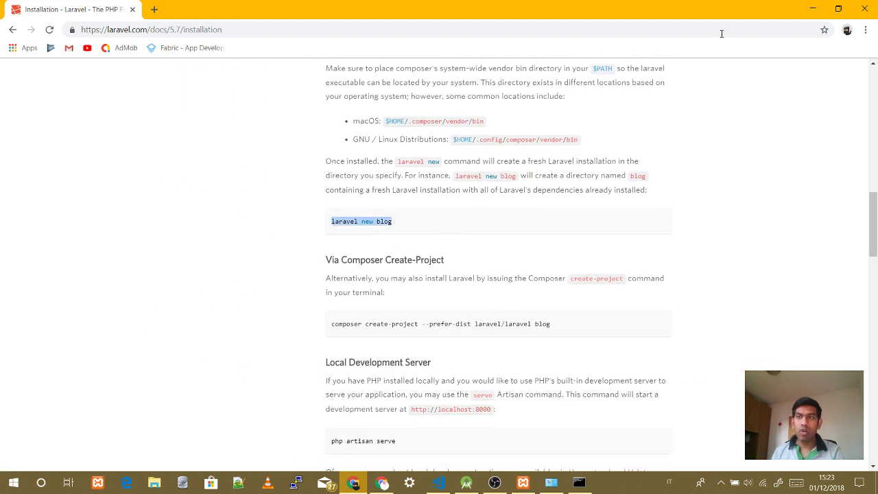
Step: Place Chrome beside the command prompt and run "laravel new Appslanka" in the laravel tutorials folder
{"action": "key", "text": "super+Right"}
{"action": "left_click", "coordinate": [264, 120]}
{"action": "type", "text": "lara"}
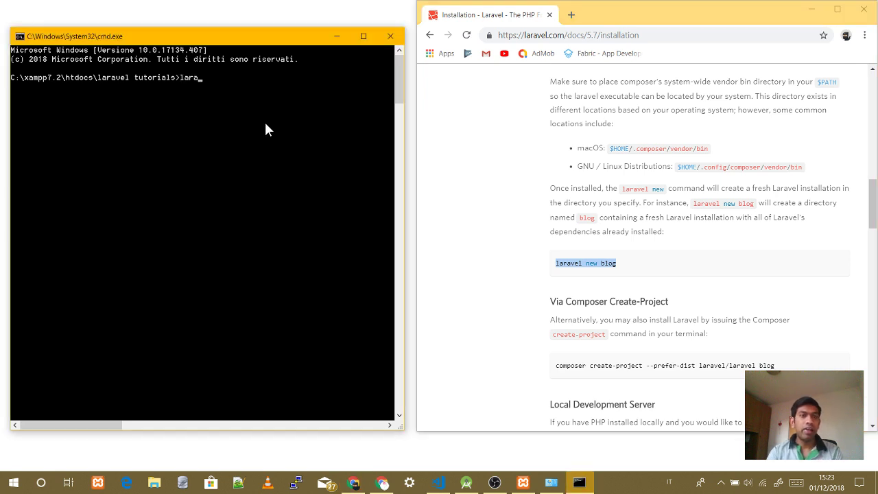
{"action": "type", "text": "vel new"}
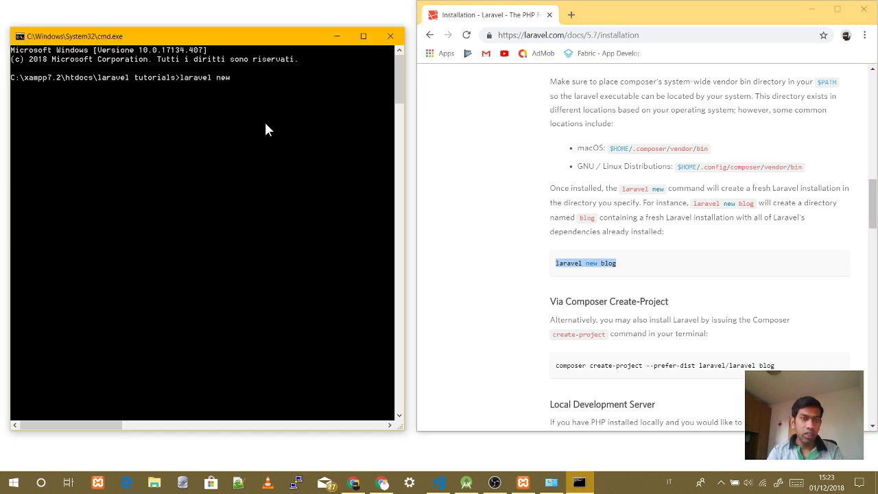
{"action": "type", "text": " Appslank"}
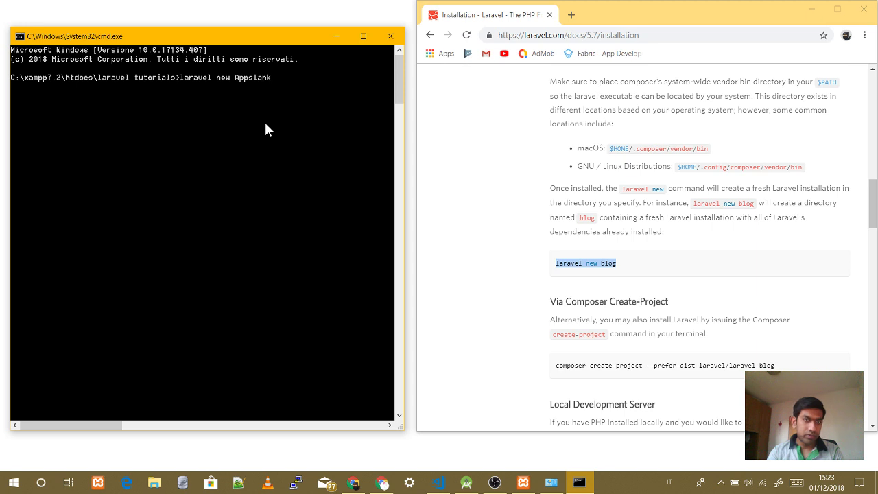
{"action": "type", "text": "a"}
{"action": "key", "text": "Return"}
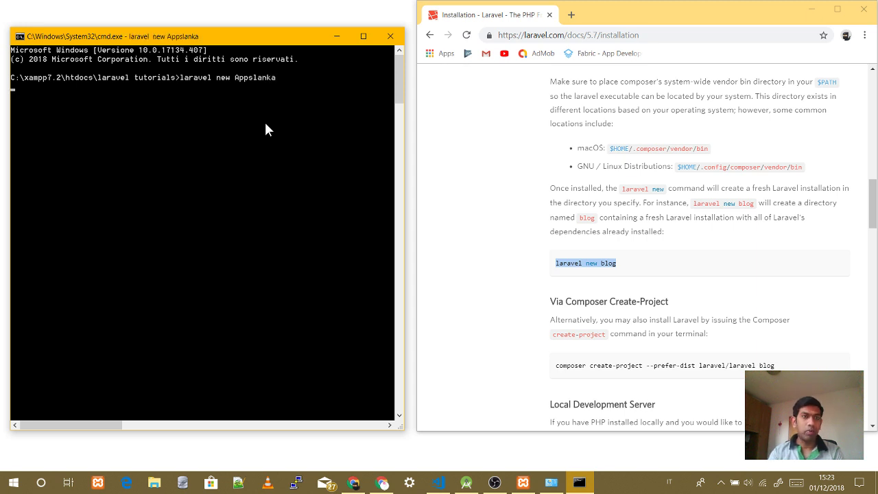